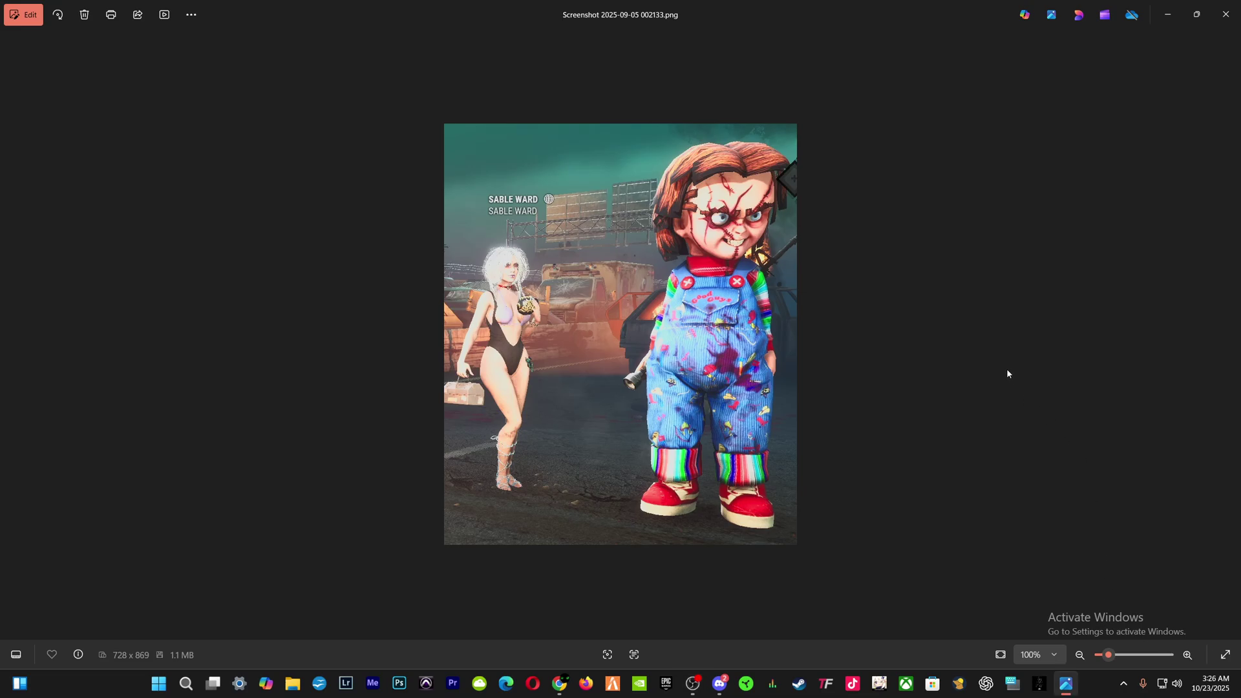
Flip back and forth through the game screenshots in the photo viewer, ending on the Chucky shot.
{"action": "key", "text": "Right"}
{"action": "key", "text": "Right"}
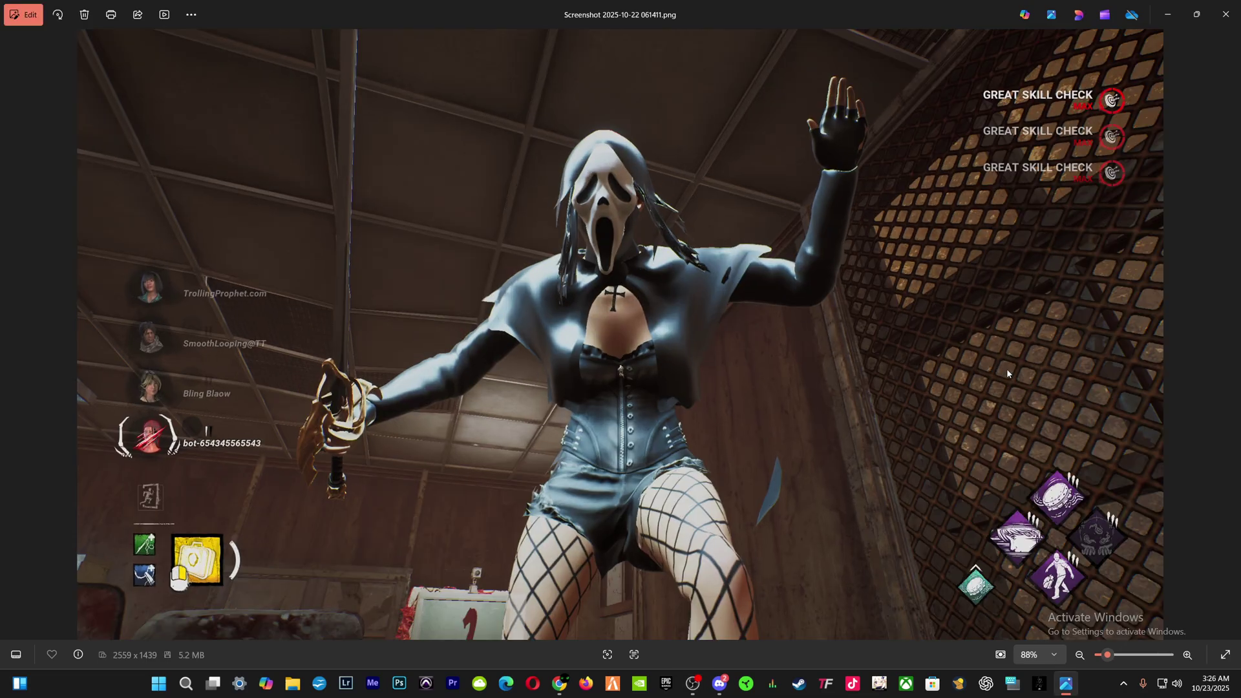
{"action": "key", "text": "Right"}
{"action": "key", "text": "Right"}
{"action": "key", "text": "Right"}
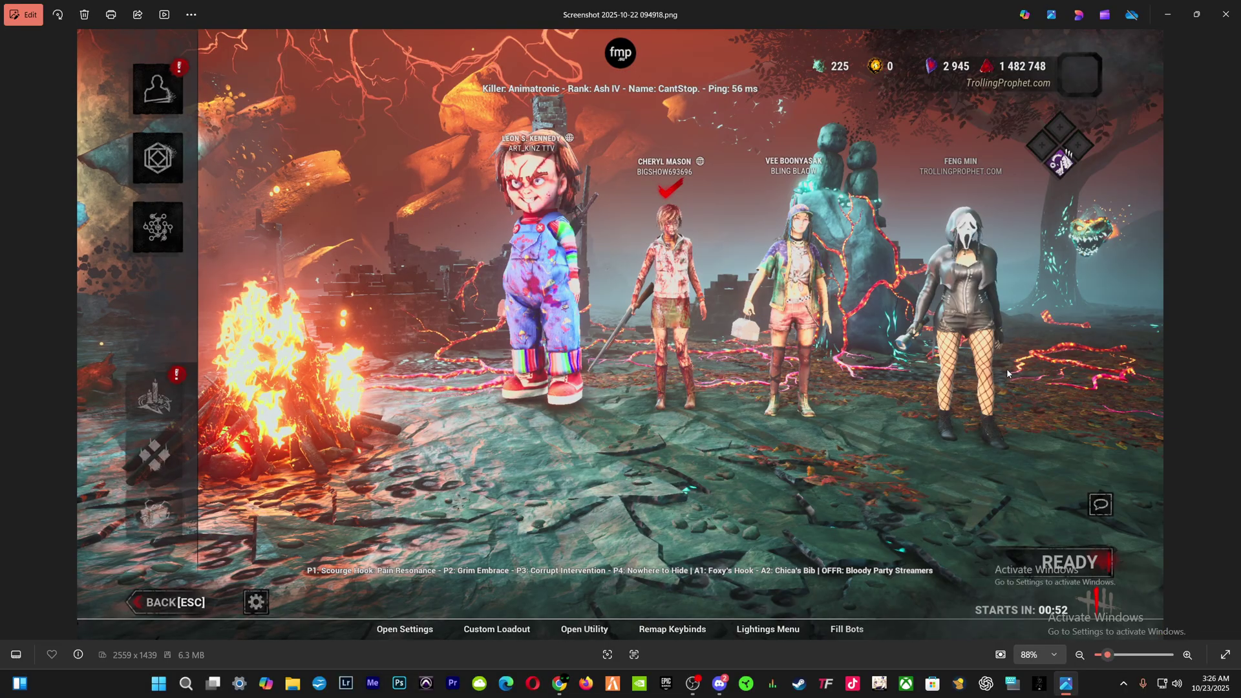
{"action": "key", "text": "Left"}
{"action": "key", "text": "Right"}
{"action": "key", "text": "Right"}
{"action": "key", "text": "Right"}
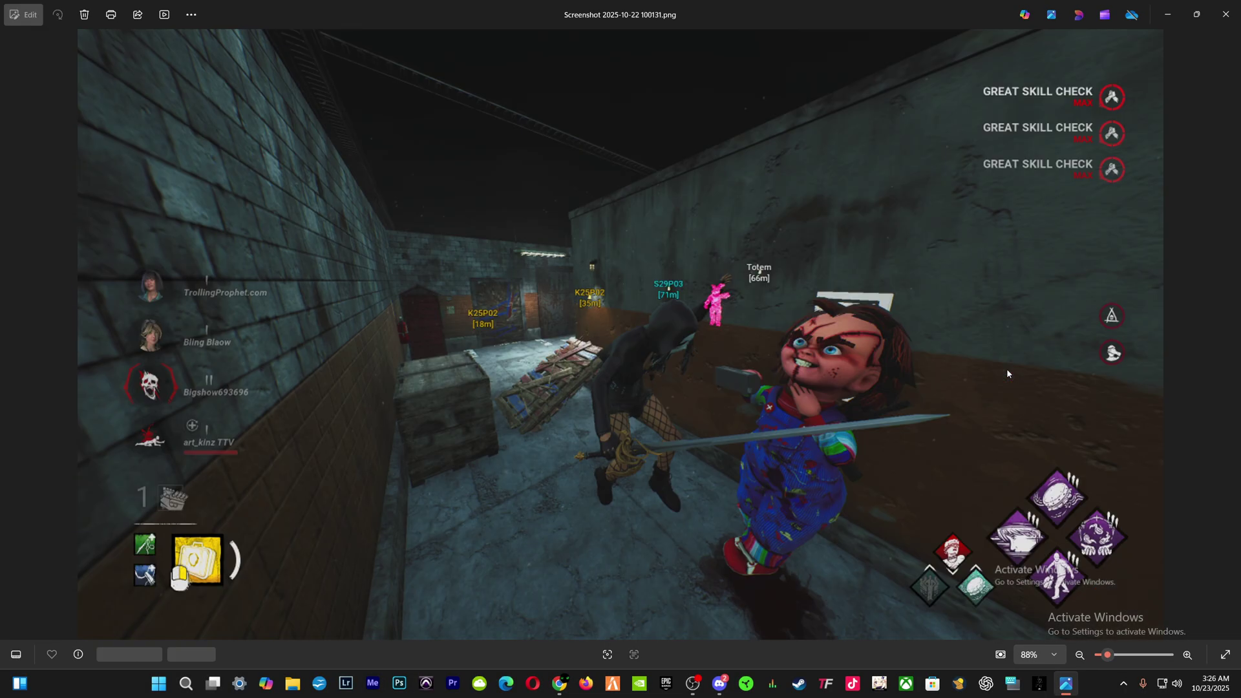
{"action": "key", "text": "Right"}
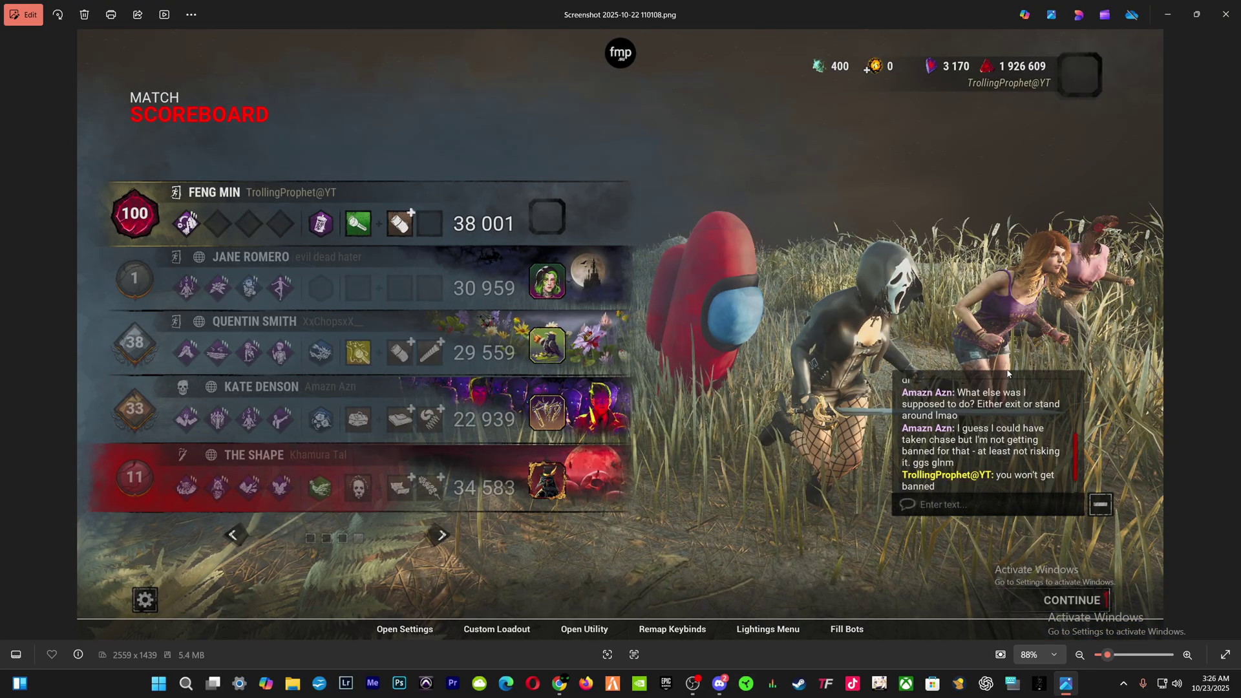
{"action": "key", "text": "Left"}
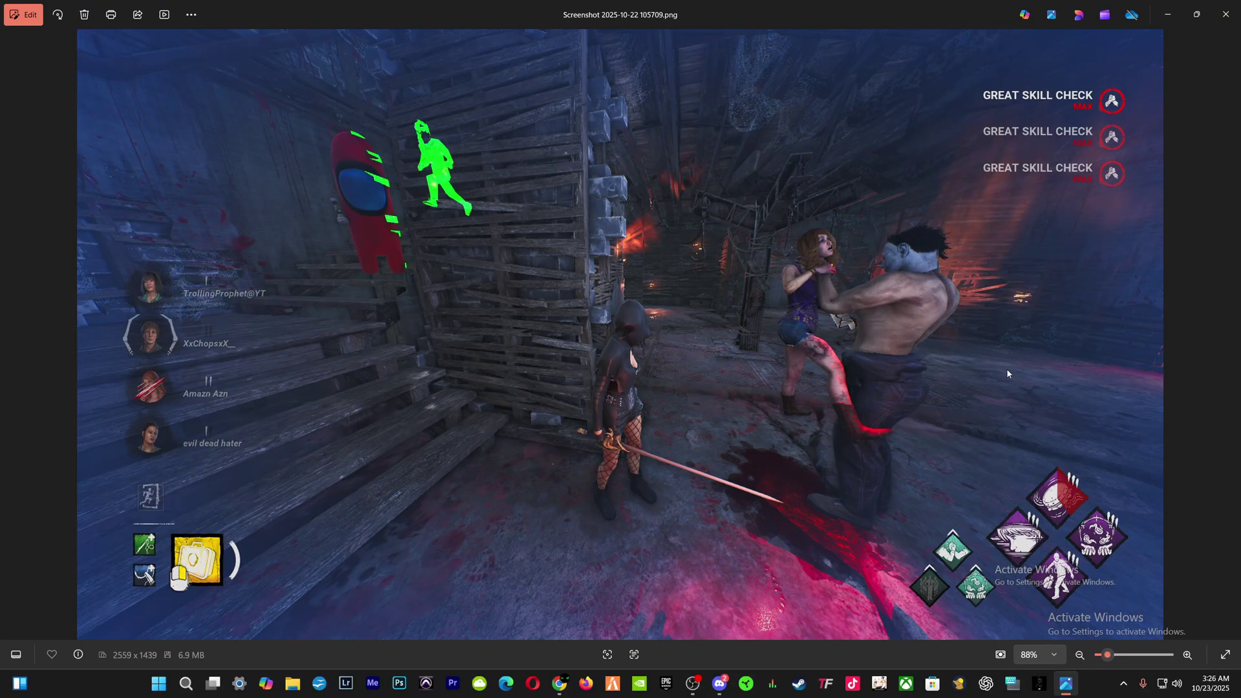
{"action": "key", "text": "Right"}
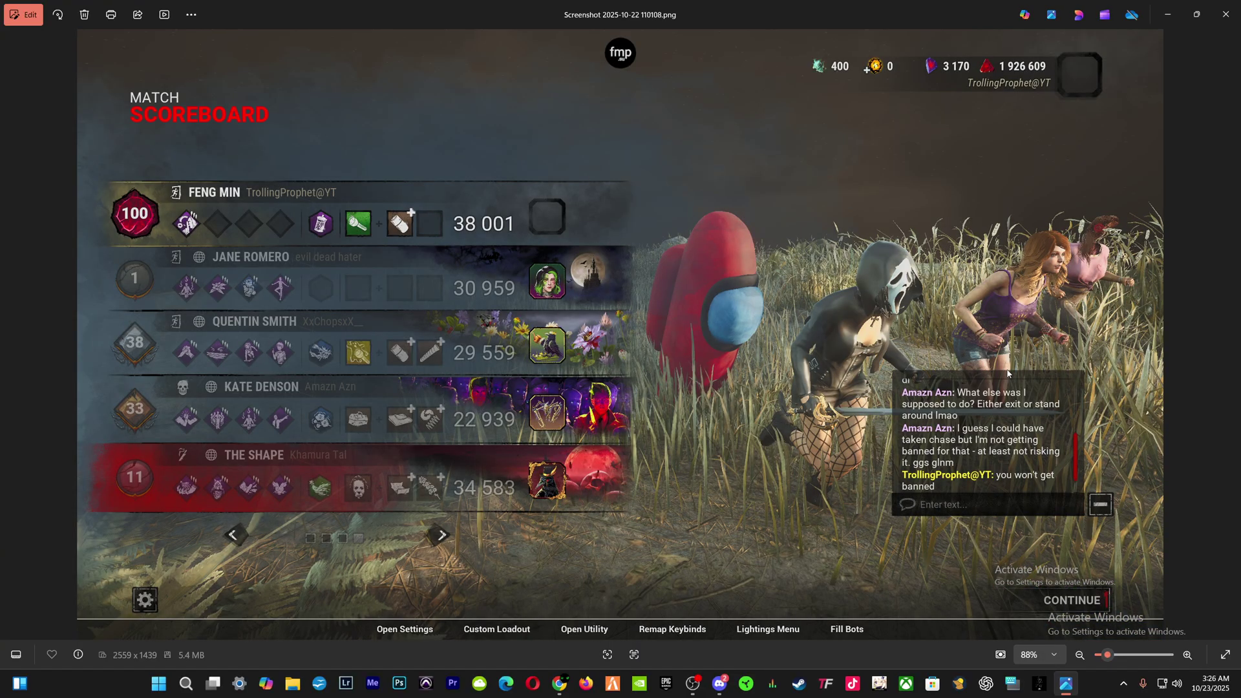
{"action": "key", "text": "Right"}
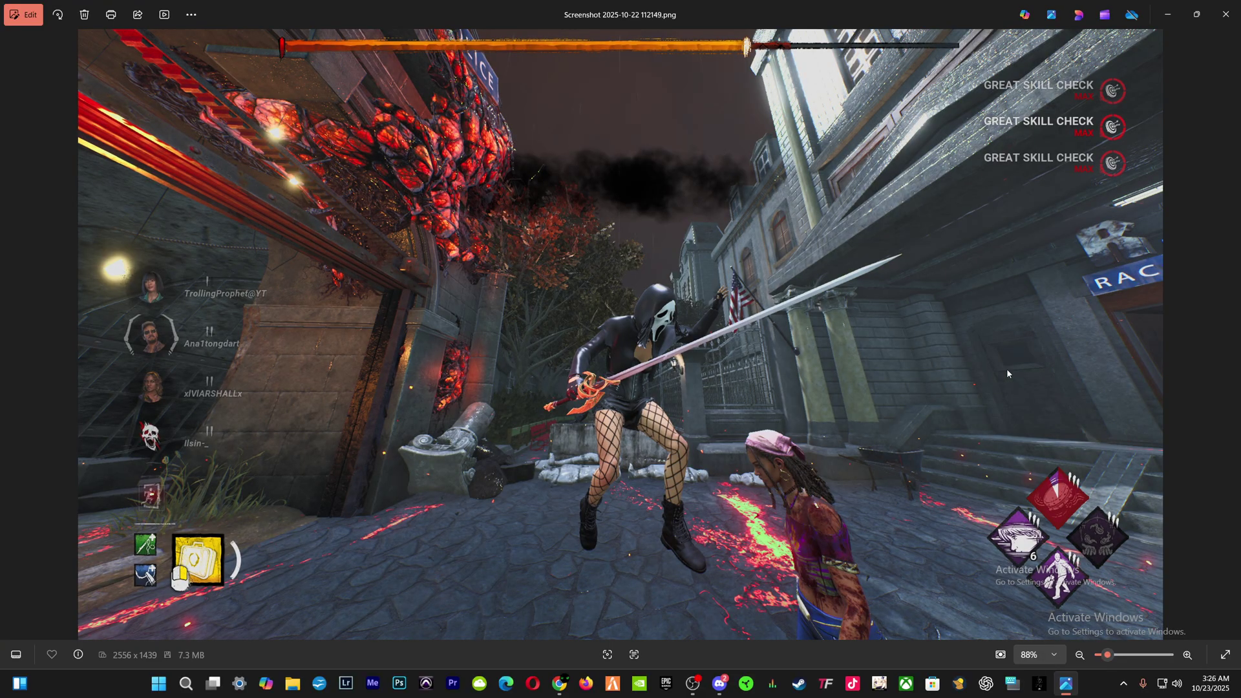
{"action": "key", "text": "Left"}
{"action": "key", "text": "Left"}
{"action": "key", "text": "Left"}
{"action": "key", "text": "Left"}
{"action": "key", "text": "Left"}
{"action": "key", "text": "Left"}
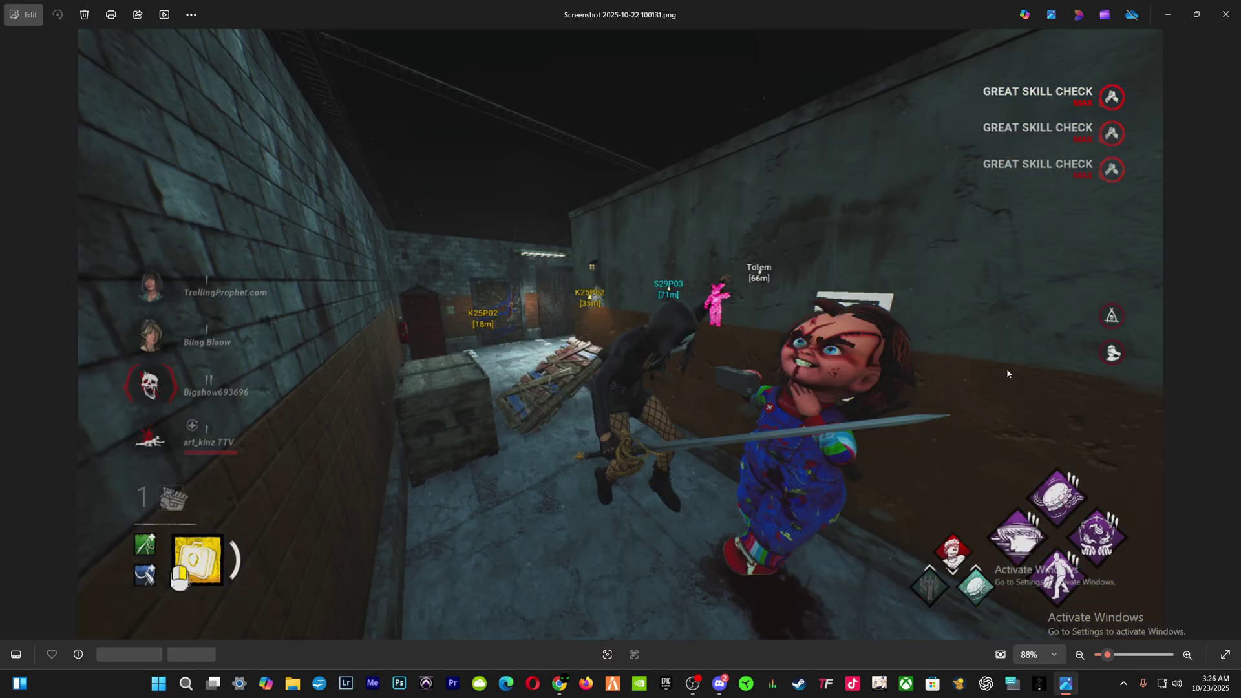
{"action": "key", "text": "Left"}
{"action": "key", "text": "Left"}
{"action": "key", "text": "Left"}
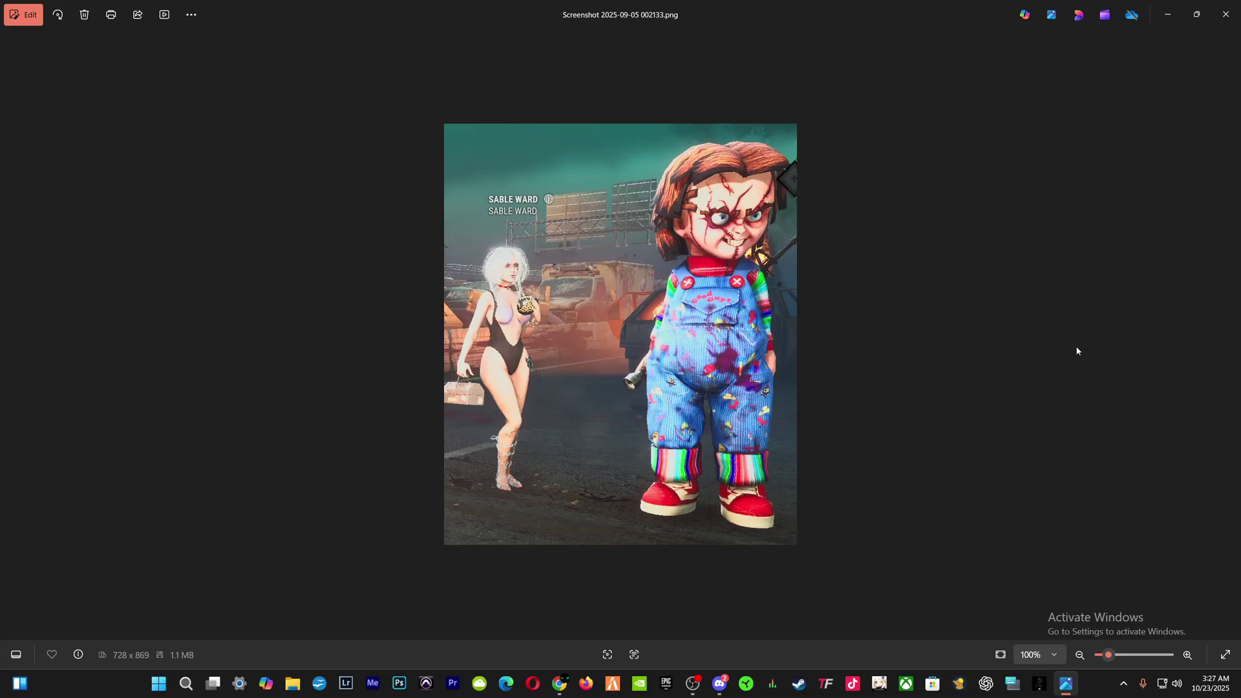
Close the photo viewer and bring Discord's MODS channel up at the Emote Wheel V2 post.
{"action": "left_click", "coordinate": [1225, 15]}
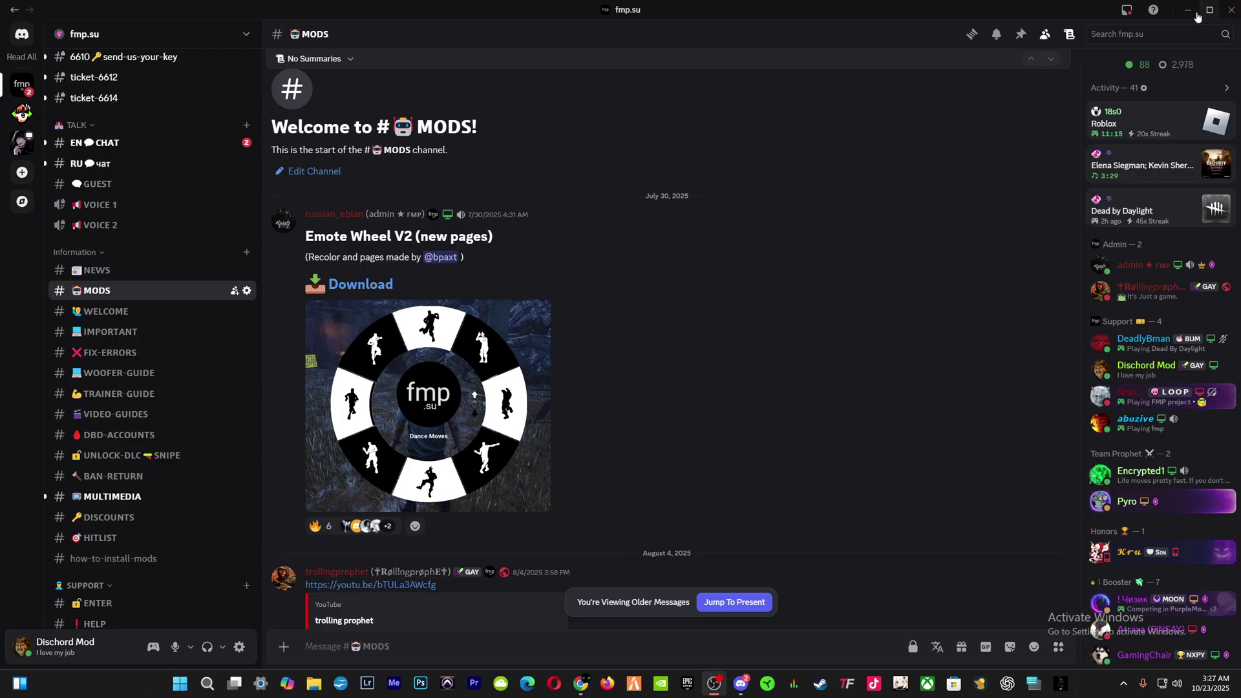
{"action": "scroll", "coordinate": [762, 368], "scroll_direction": "down", "scroll_amount": 1}
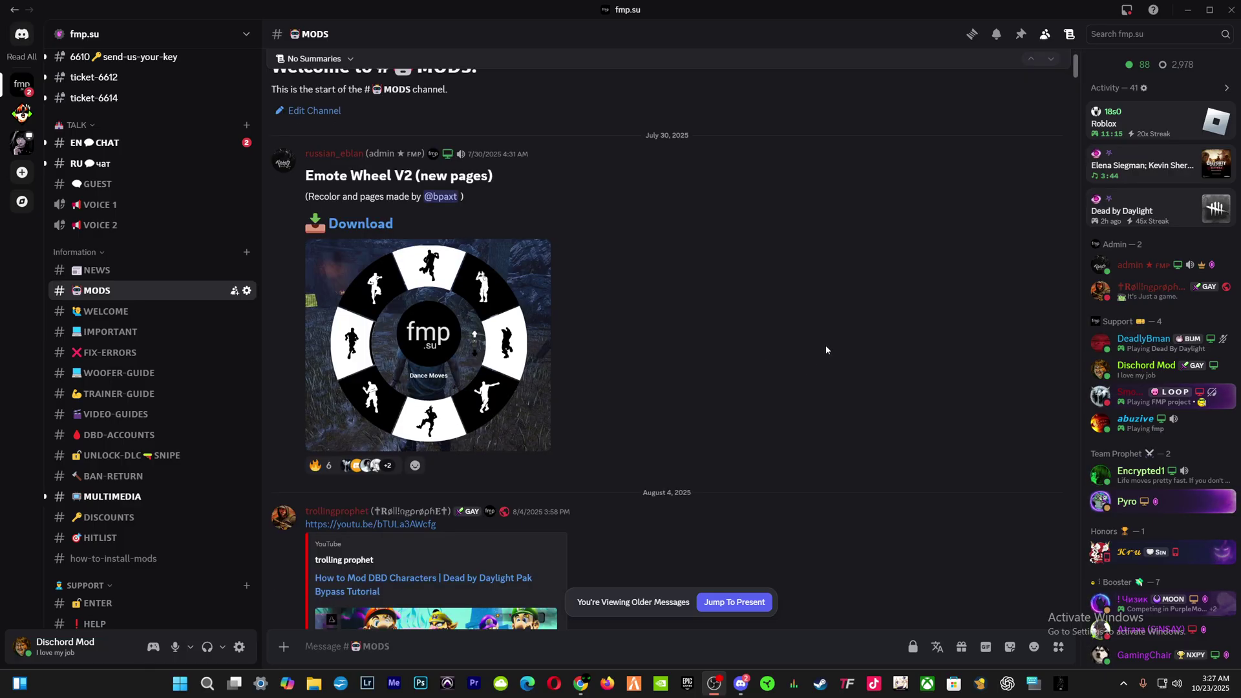
{"action": "left_click", "coordinate": [109, 291]}
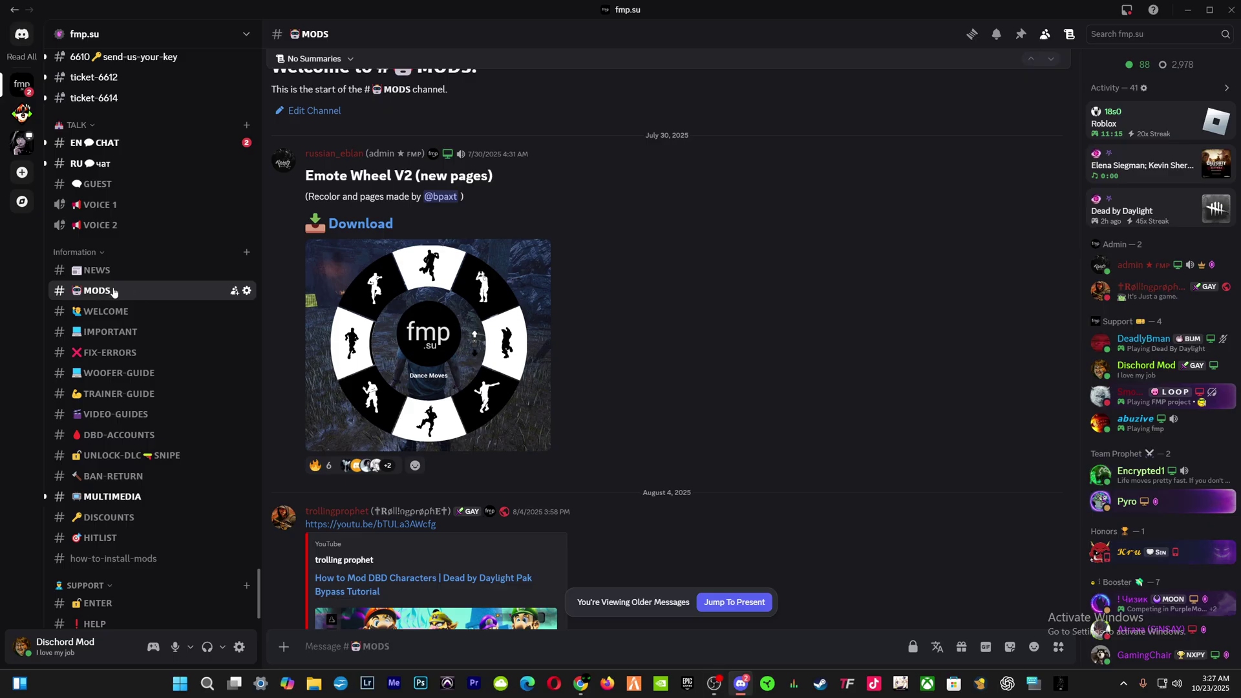
{"action": "scroll", "coordinate": [776, 327], "scroll_direction": "up", "scroll_amount": 1}
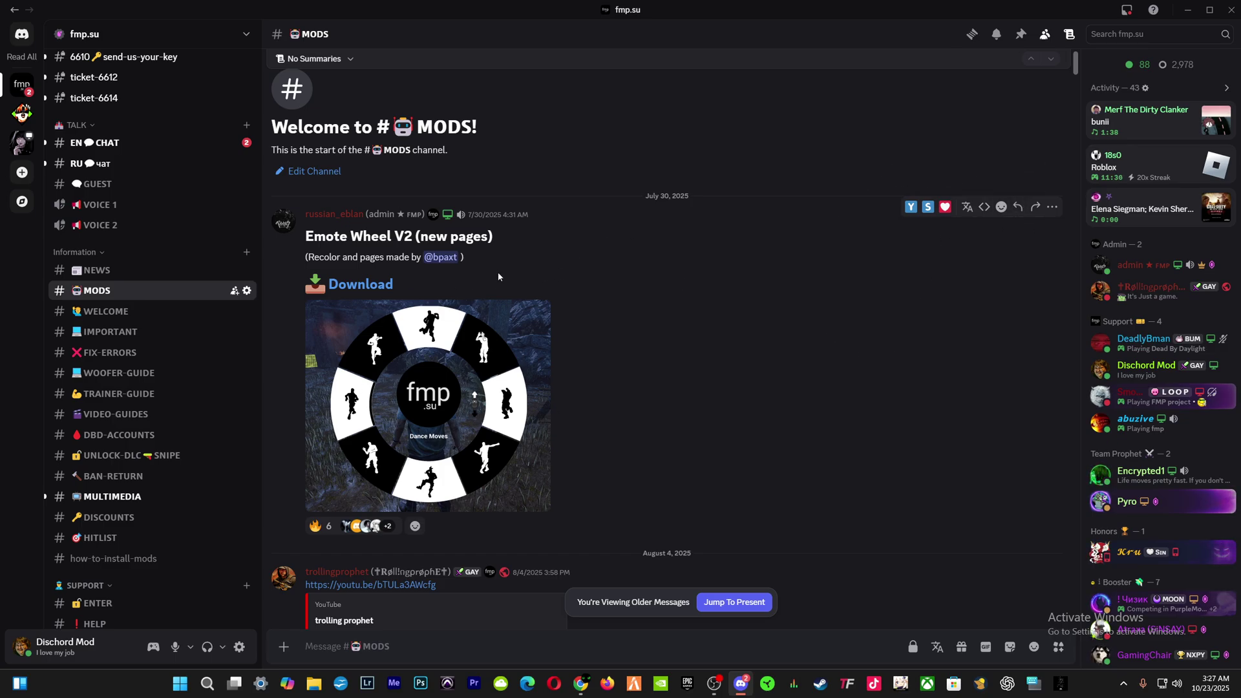
Download FMP Emote Wheel v2.zip past the virus-scan warning, overwriting the existing copy in HAX.
{"action": "left_click", "coordinate": [362, 288]}
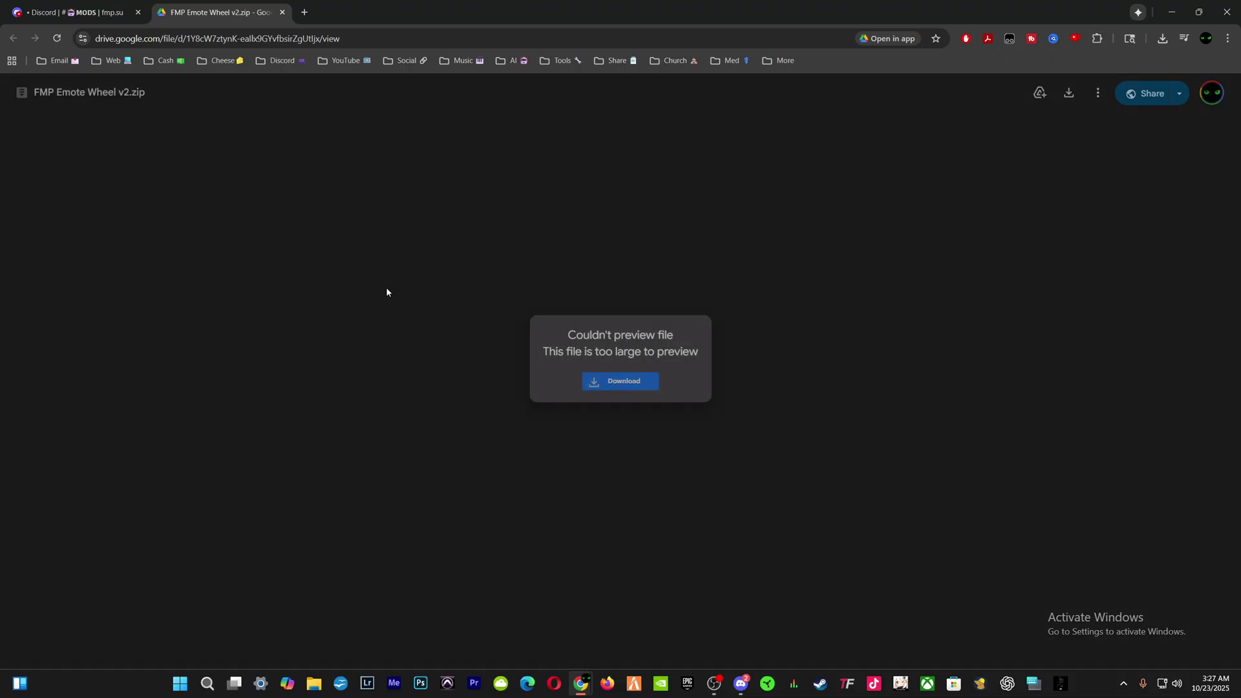
{"action": "left_click", "coordinate": [560, 349]}
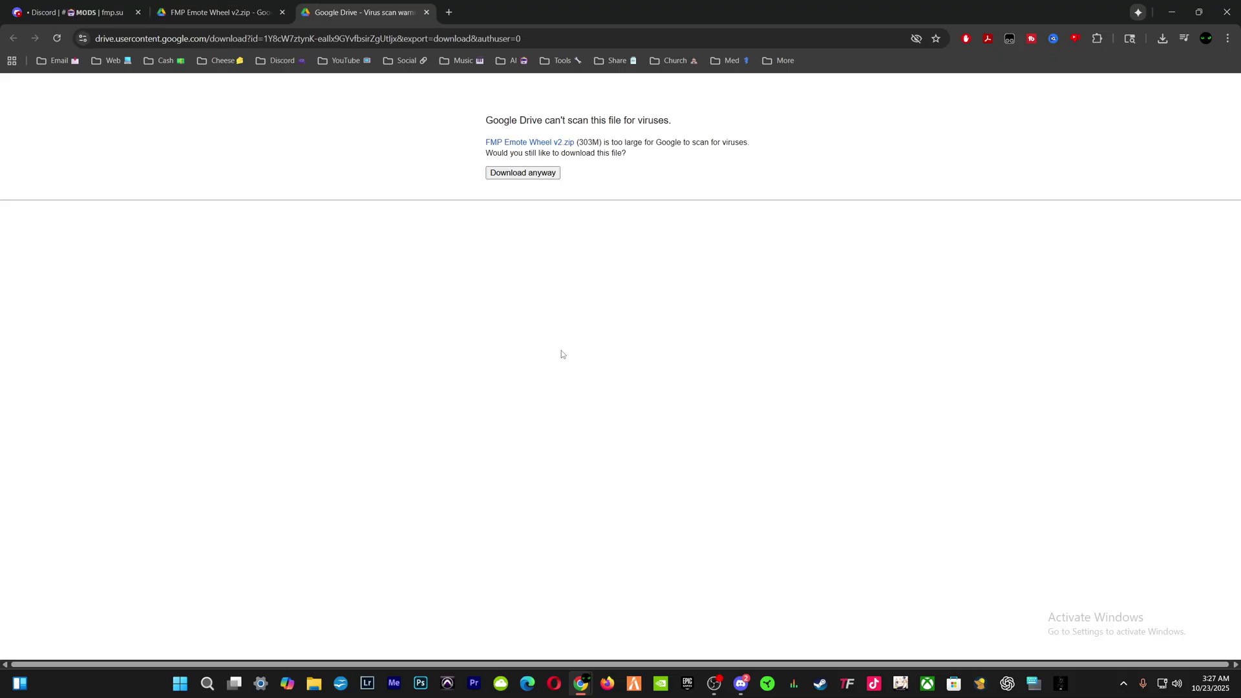
{"action": "left_click", "coordinate": [520, 176]}
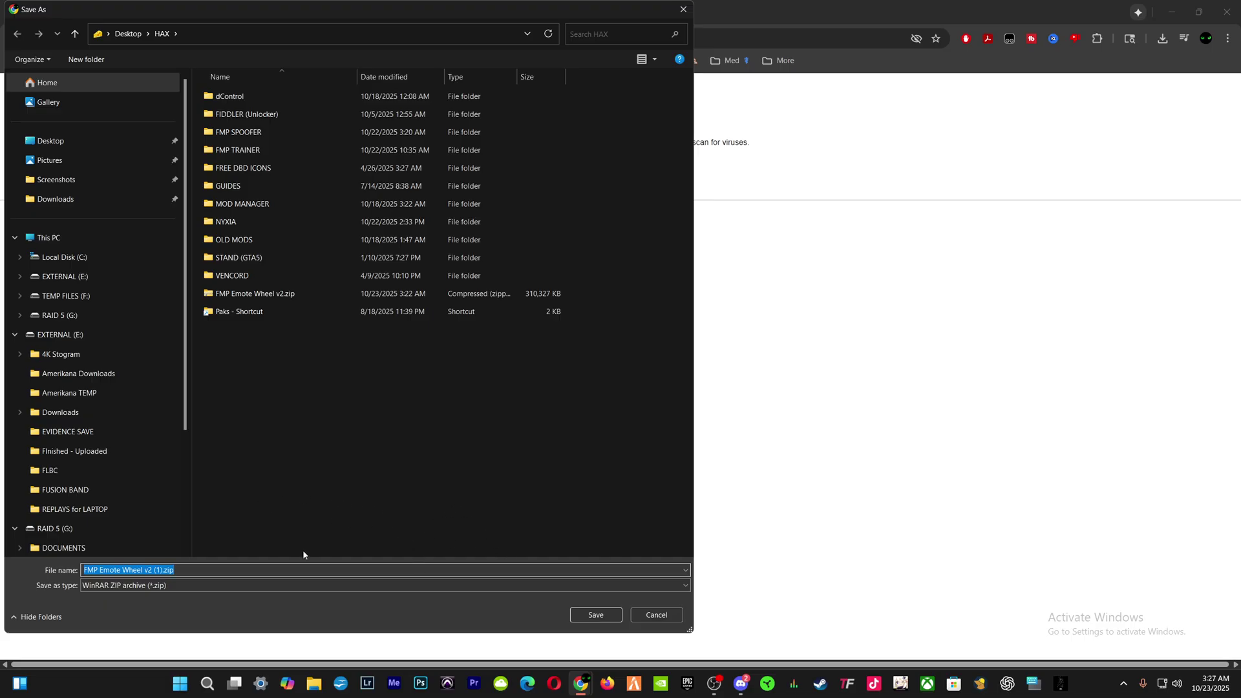
{"action": "left_click", "coordinate": [258, 293]}
{"action": "left_click", "coordinate": [595, 616]}
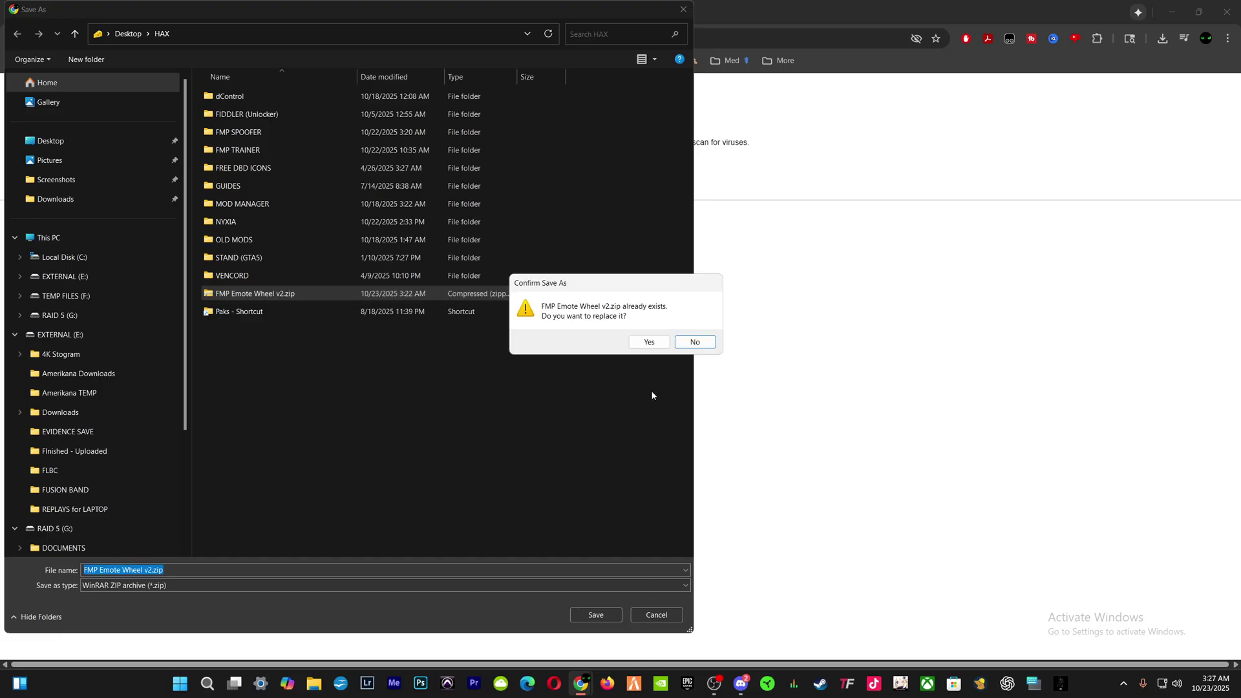
{"action": "left_click", "coordinate": [649, 342]}
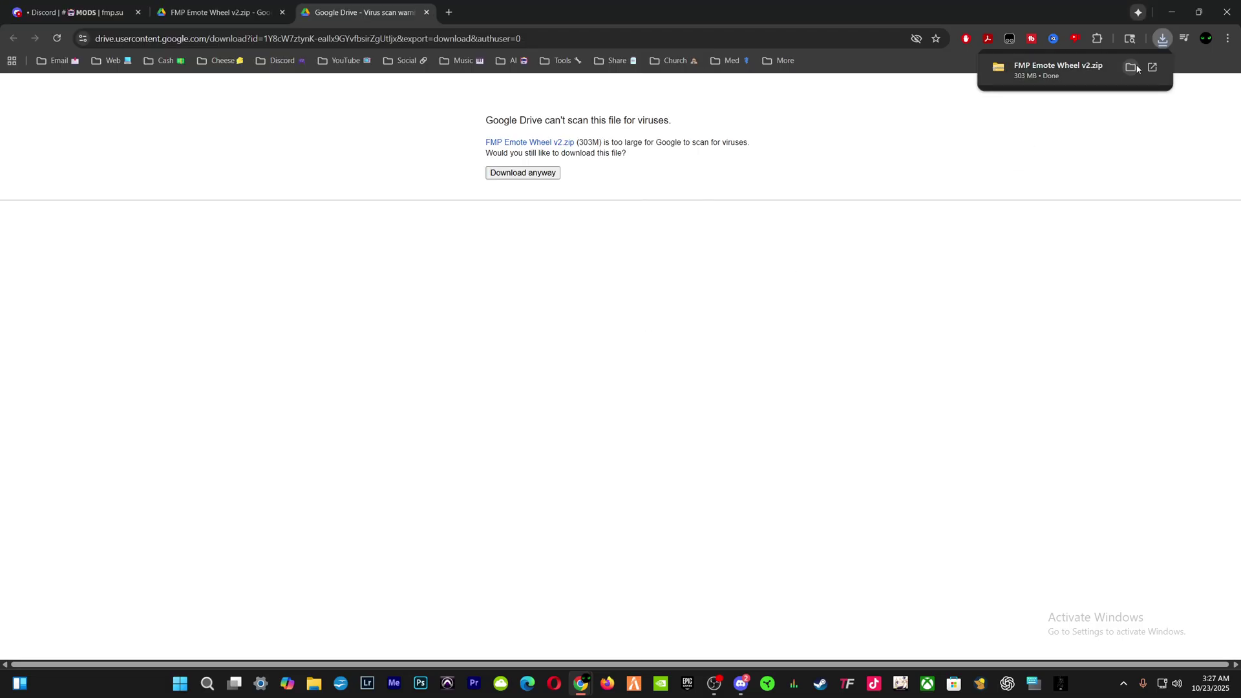
{"action": "left_click", "coordinate": [1199, 12]}
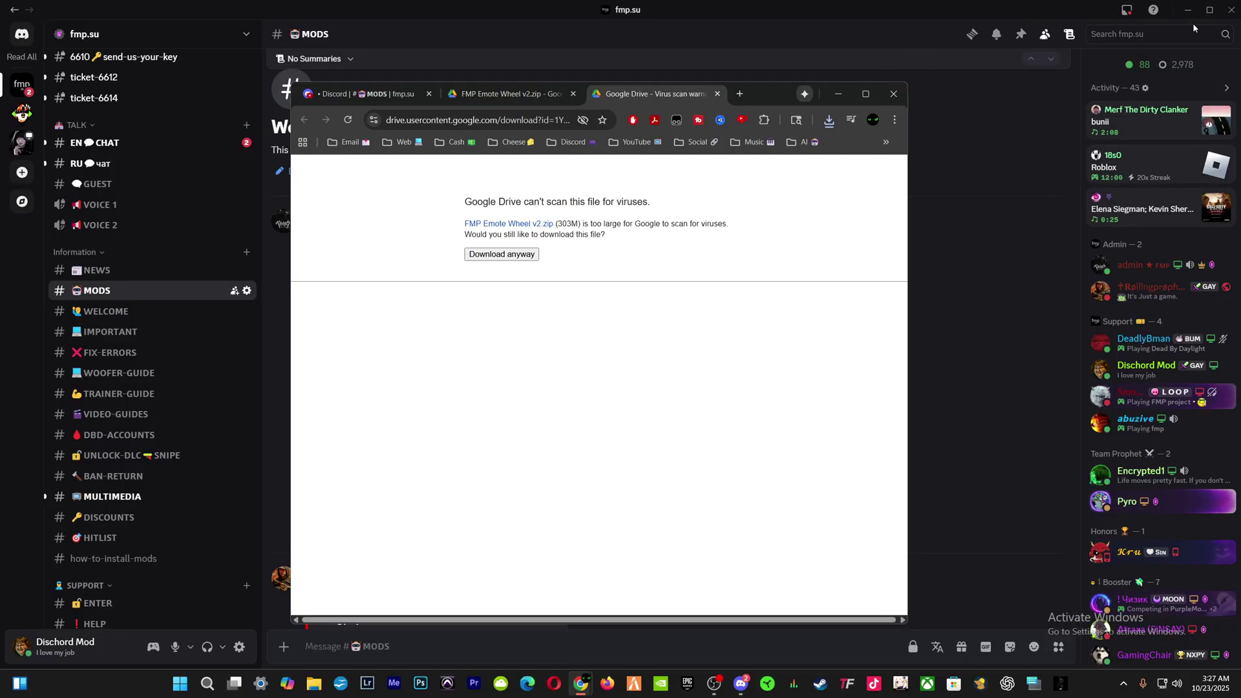
Open the desktop HAX folder full-screen and open FMP Emote Wheel v2.zip to view its contents.
{"action": "left_click", "coordinate": [839, 94]}
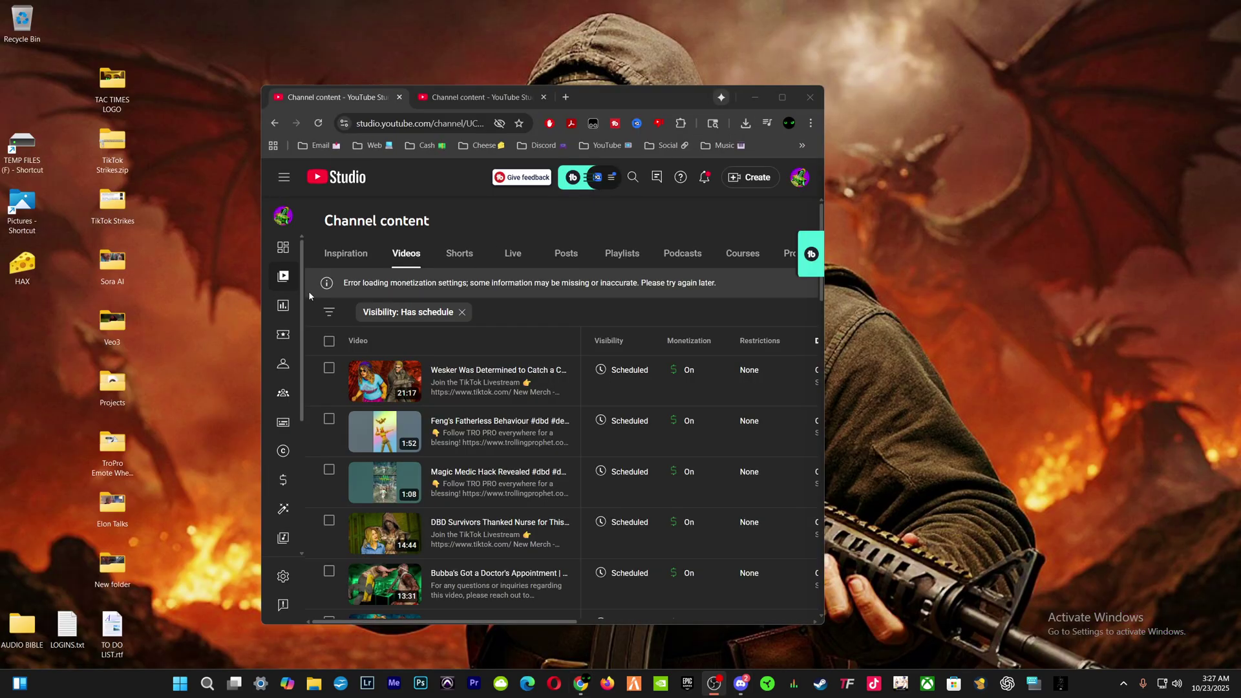
{"action": "double_click", "coordinate": [29, 266]}
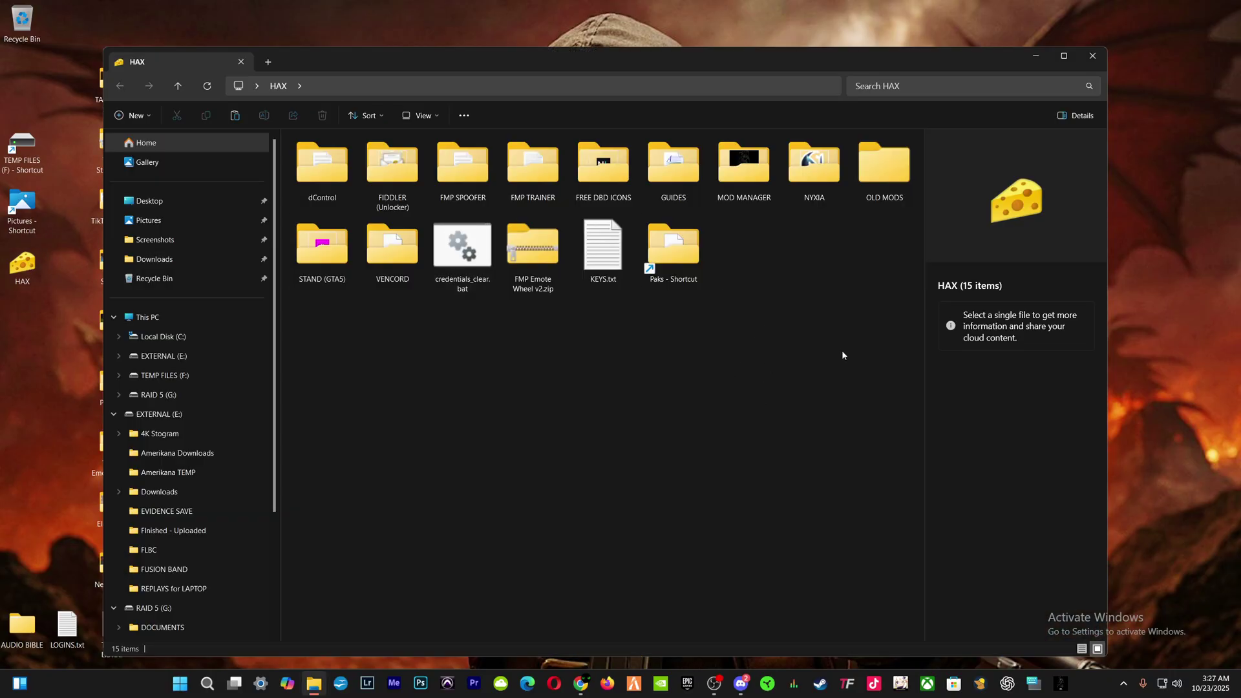
{"action": "left_click", "coordinate": [541, 253]}
{"action": "left_click", "coordinate": [1064, 55]}
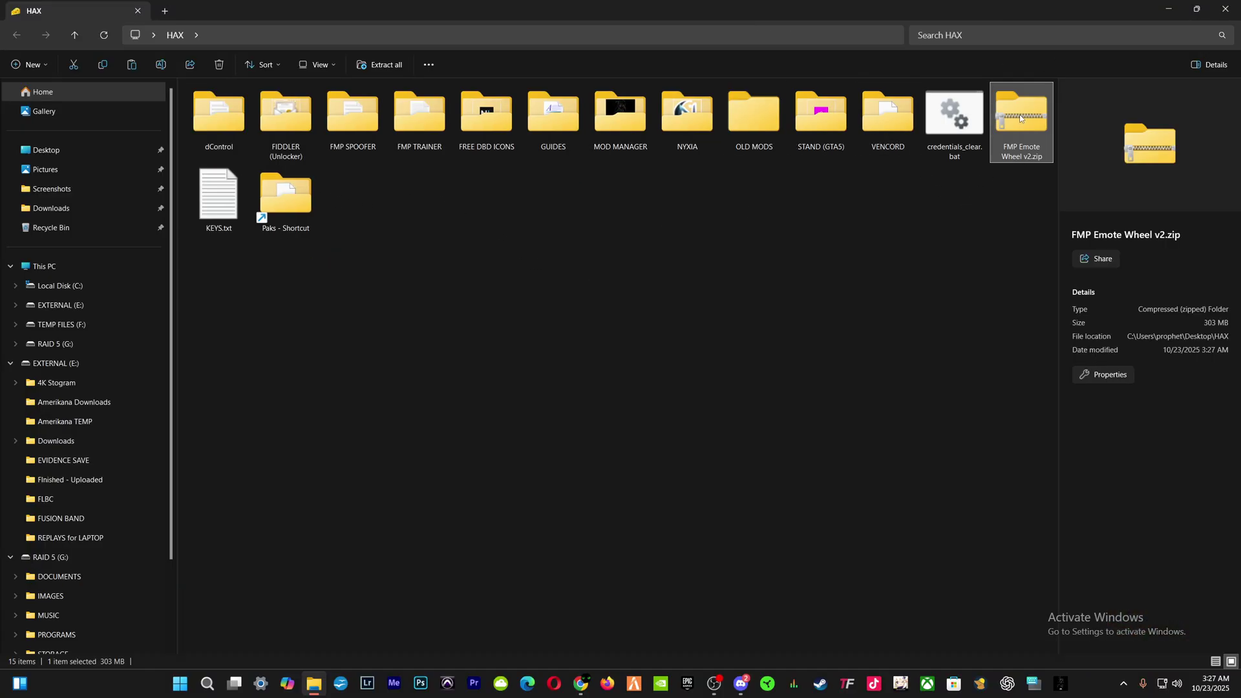
{"action": "double_click", "coordinate": [1026, 138]}
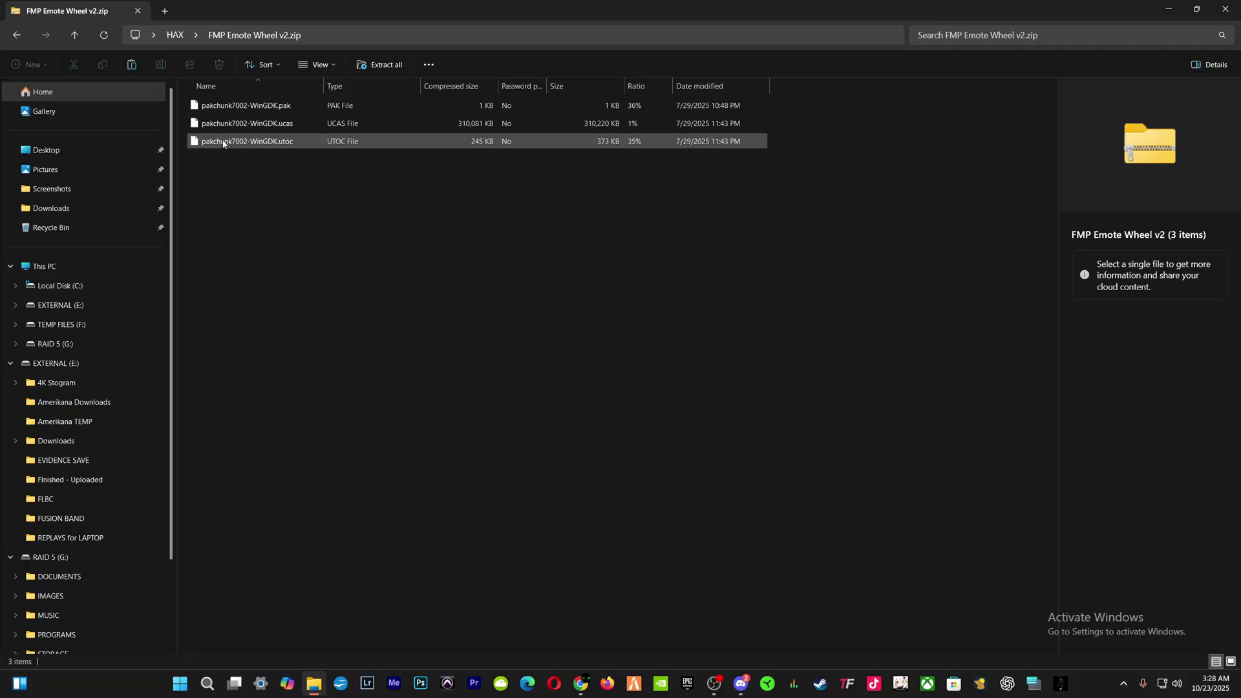
Drag the three pakchunk7002-WinGDK files from the zip into a second HAX window.
{"action": "left_click_drag", "start_coordinate": [272, 194], "coordinate": [275, 102]}
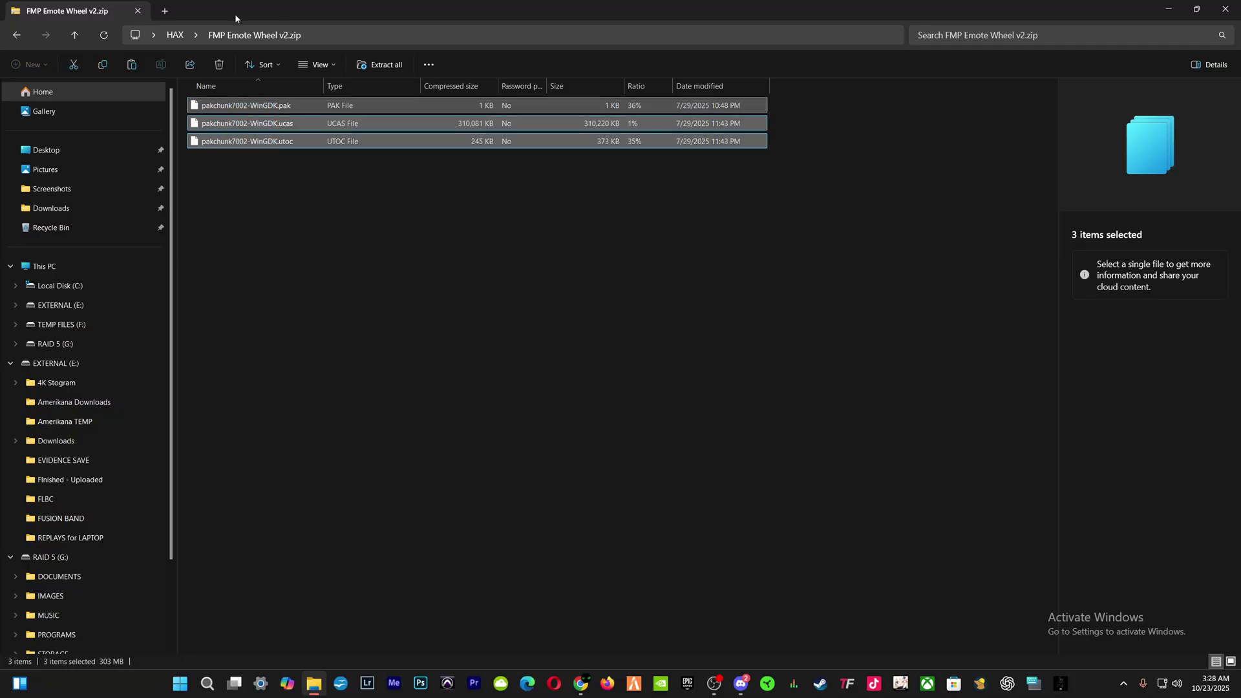
{"action": "left_click_drag", "start_coordinate": [234, 13], "coordinate": [295, 65]}
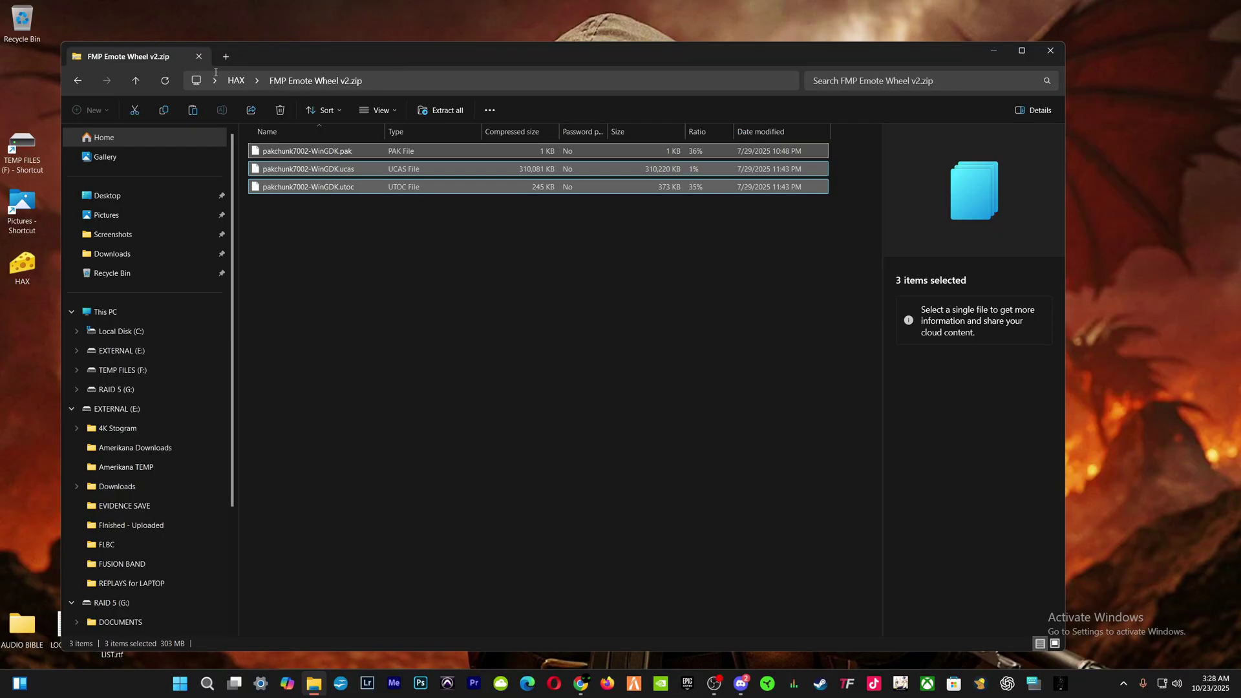
{"action": "double_click", "coordinate": [22, 265]}
{"action": "left_click_drag", "start_coordinate": [426, 23], "coordinate": [711, 41]}
{"action": "left_click_drag", "start_coordinate": [308, 168], "coordinate": [794, 419]}
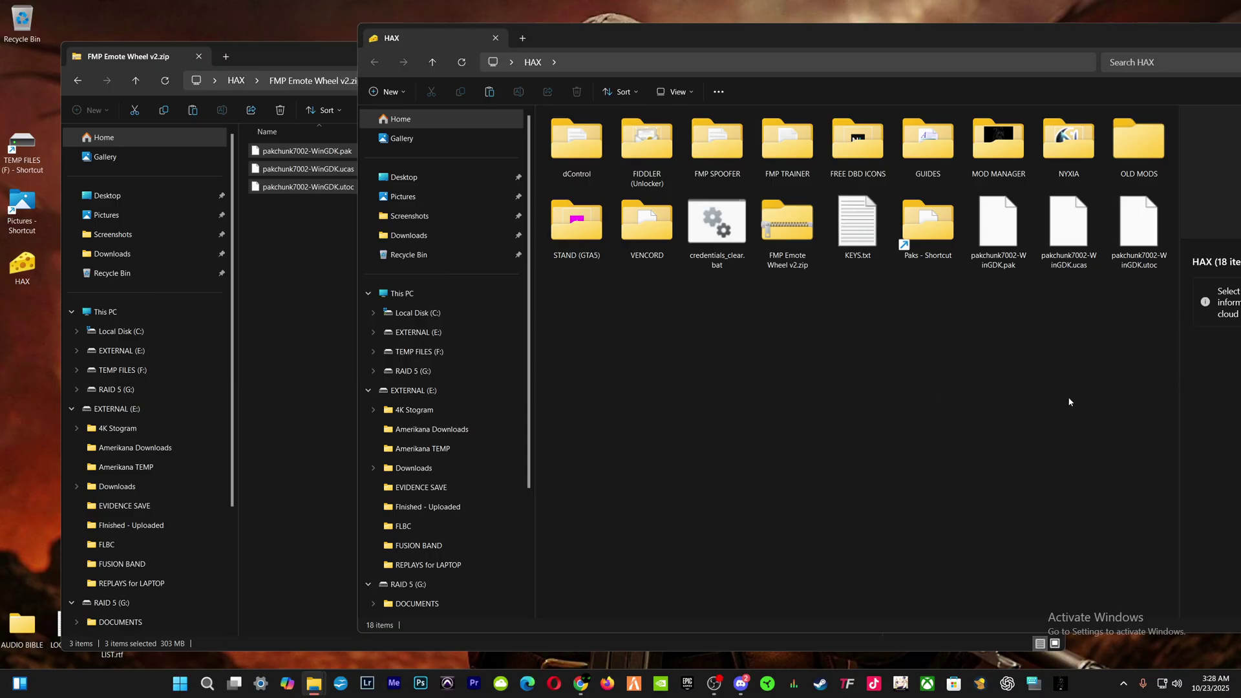
{"action": "left_click_drag", "start_coordinate": [1025, 39], "coordinate": [803, 45]}
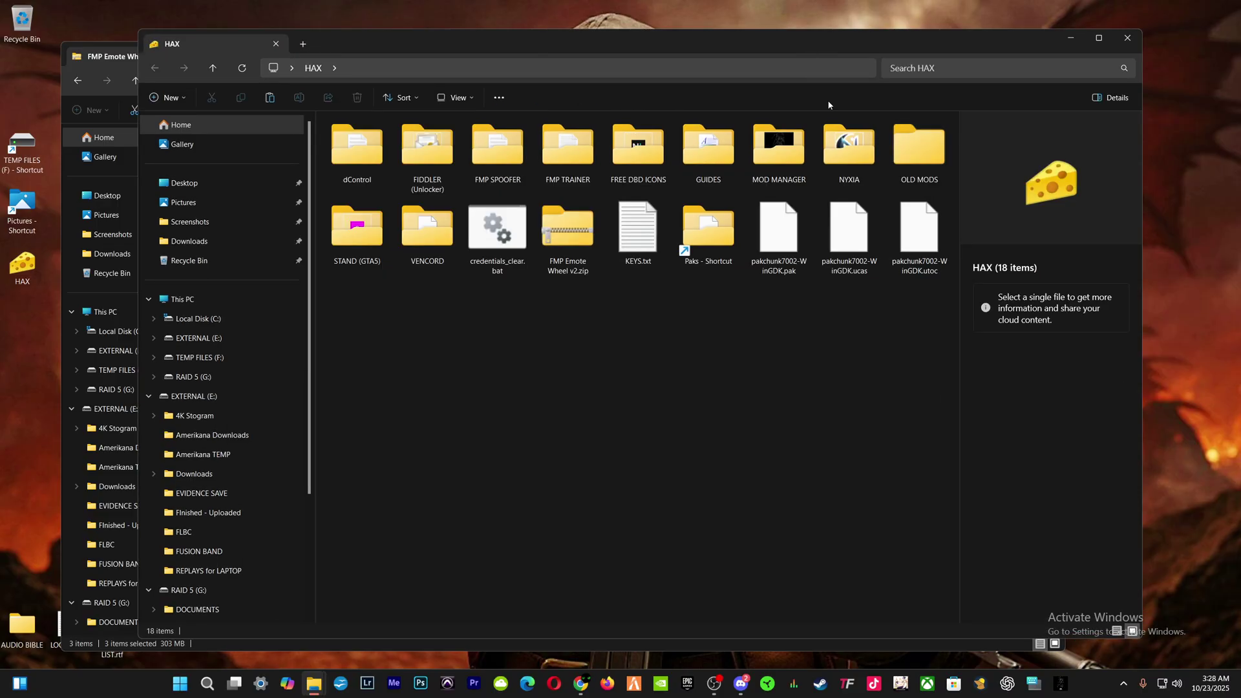
Switch HAX to details view and select the pakchunk7002-WinGDK .pak, .ucas and .utoc files together.
{"action": "left_click", "coordinate": [1117, 631]}
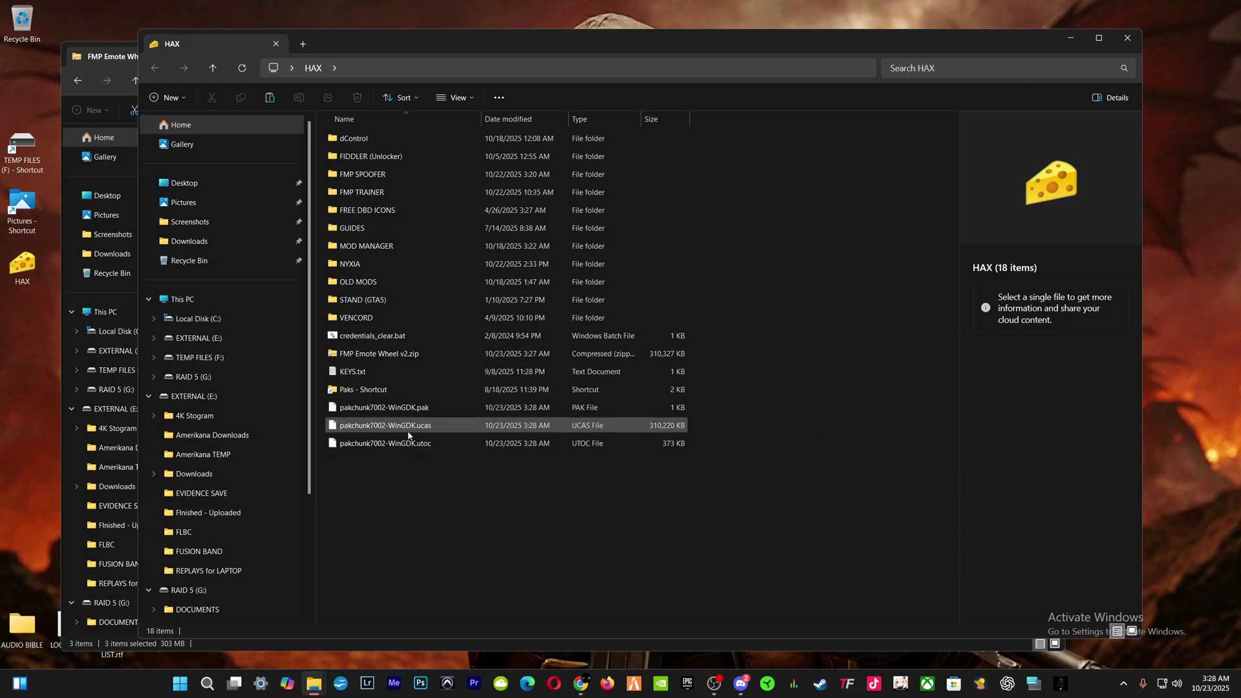
{"action": "left_click", "coordinate": [407, 410]}
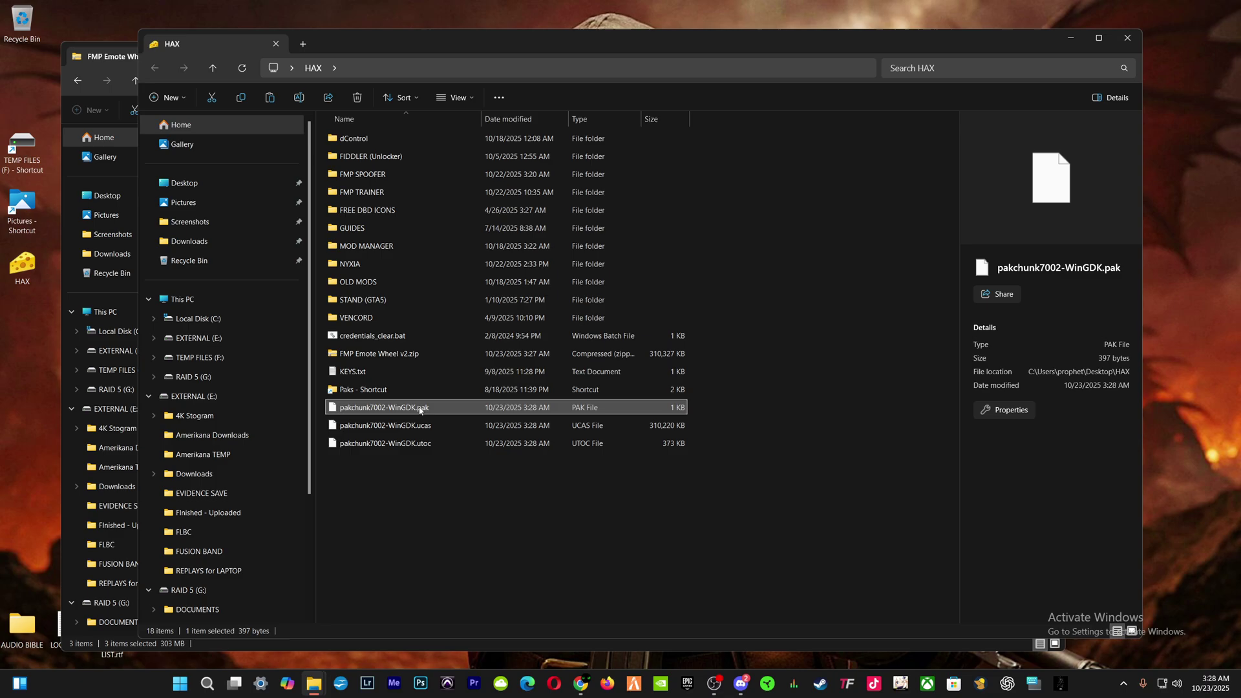
{"action": "left_click_drag", "start_coordinate": [425, 479], "coordinate": [385, 404]}
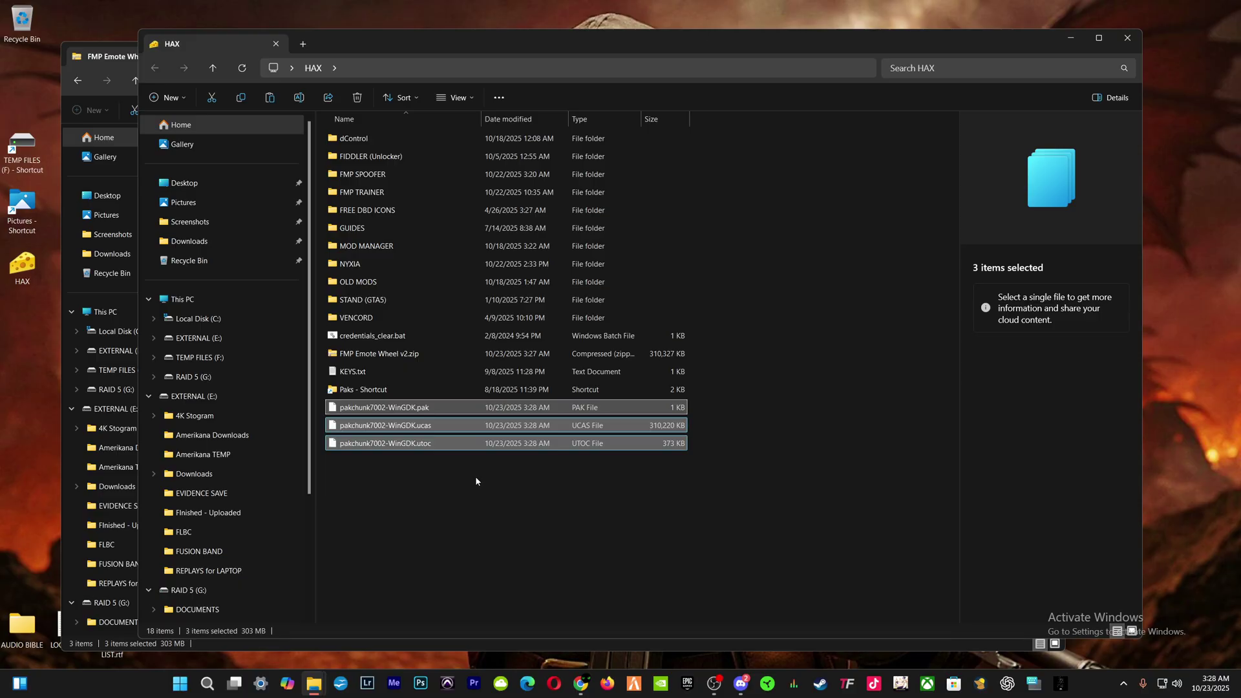
{"action": "left_click", "coordinate": [417, 409]}
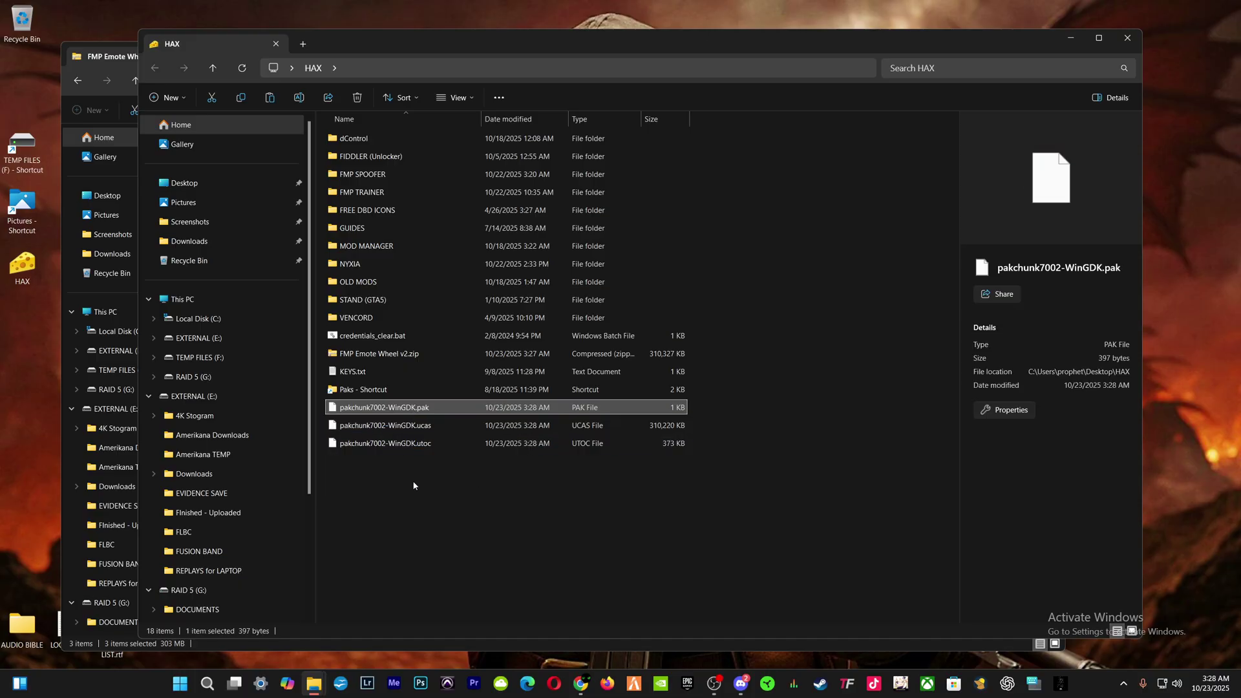
{"action": "left_click_drag", "start_coordinate": [413, 486], "coordinate": [379, 409]}
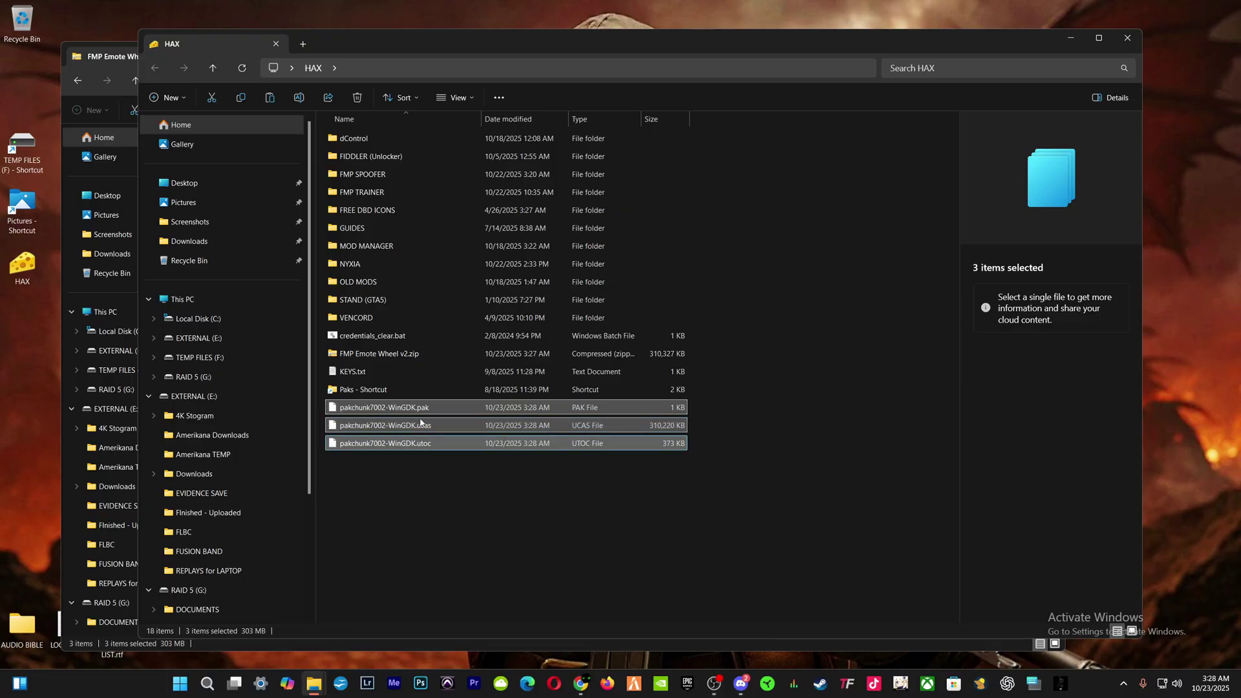
{"action": "left_click", "coordinate": [400, 409]}
{"action": "left_click_drag", "start_coordinate": [416, 483], "coordinate": [390, 413]}
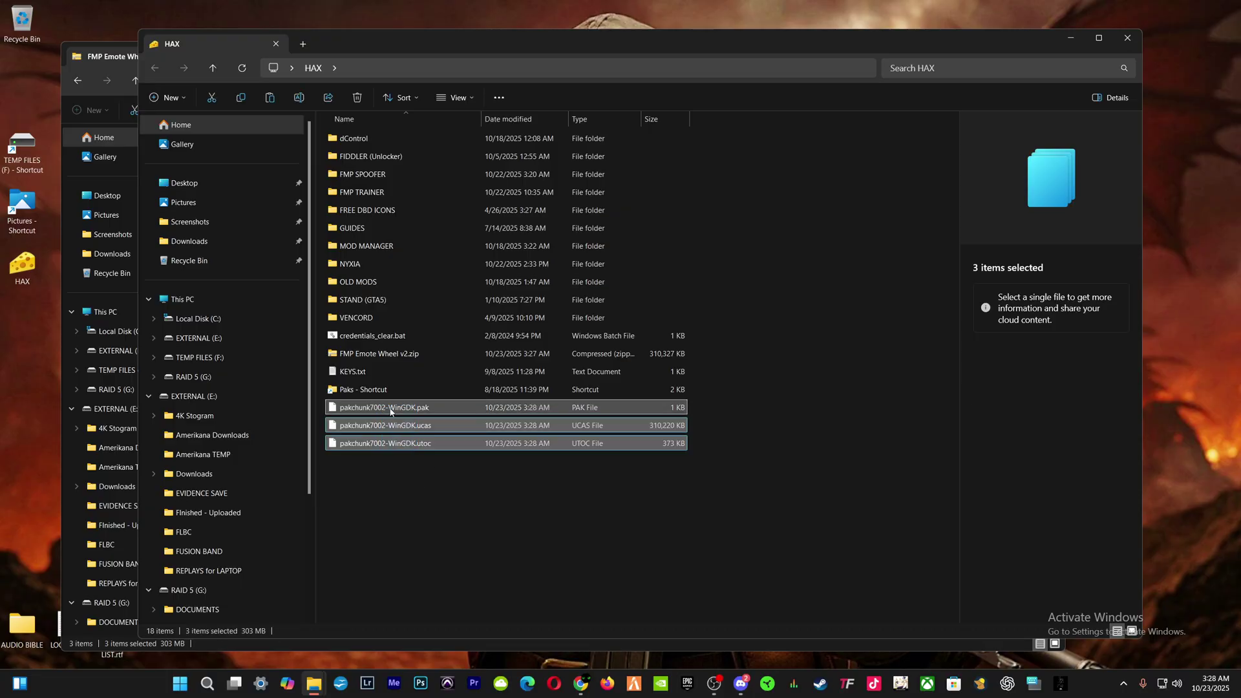
Rename the three pakchunk7002-WinGDK files to pakchunk7002-EGS, then select the .pak on its own.
{"action": "right_click", "coordinate": [391, 413]}
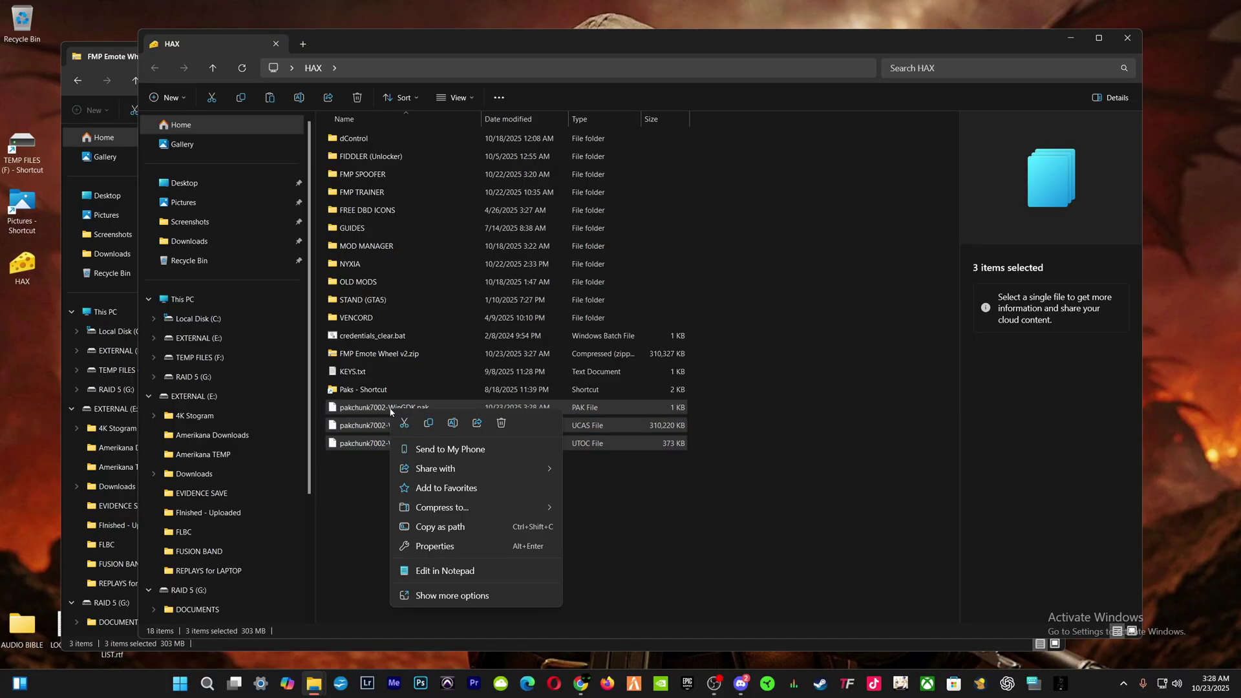
{"action": "left_click", "coordinate": [452, 595]}
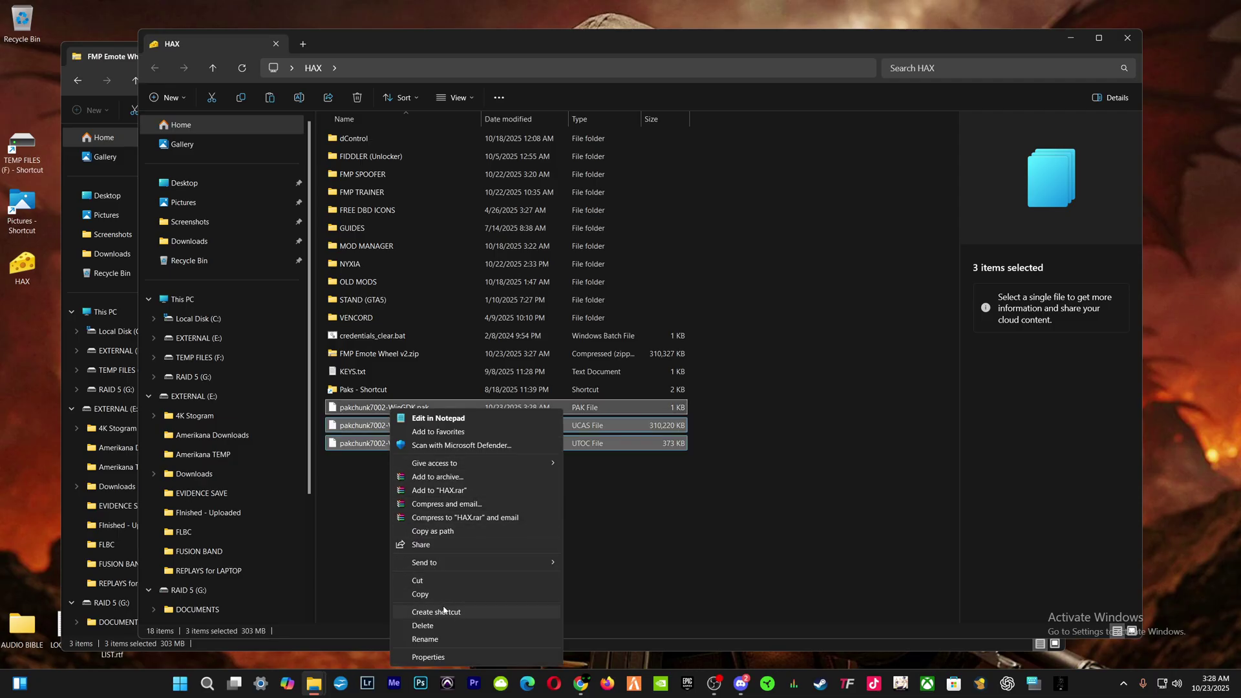
{"action": "left_click", "coordinate": [479, 639]}
{"action": "left_click", "coordinate": [389, 407]}
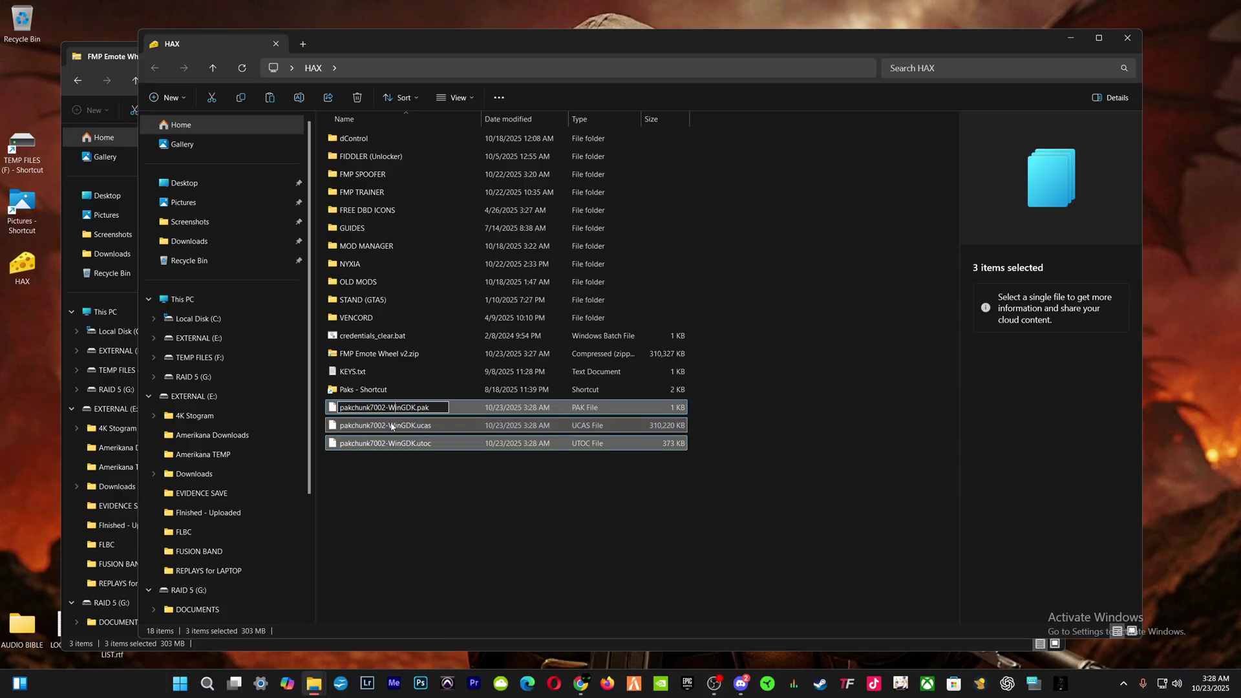
{"action": "left_click_drag", "start_coordinate": [390, 407], "coordinate": [410, 411]}
{"action": "type", "text": "EGS"}
{"action": "key", "text": "Return"}
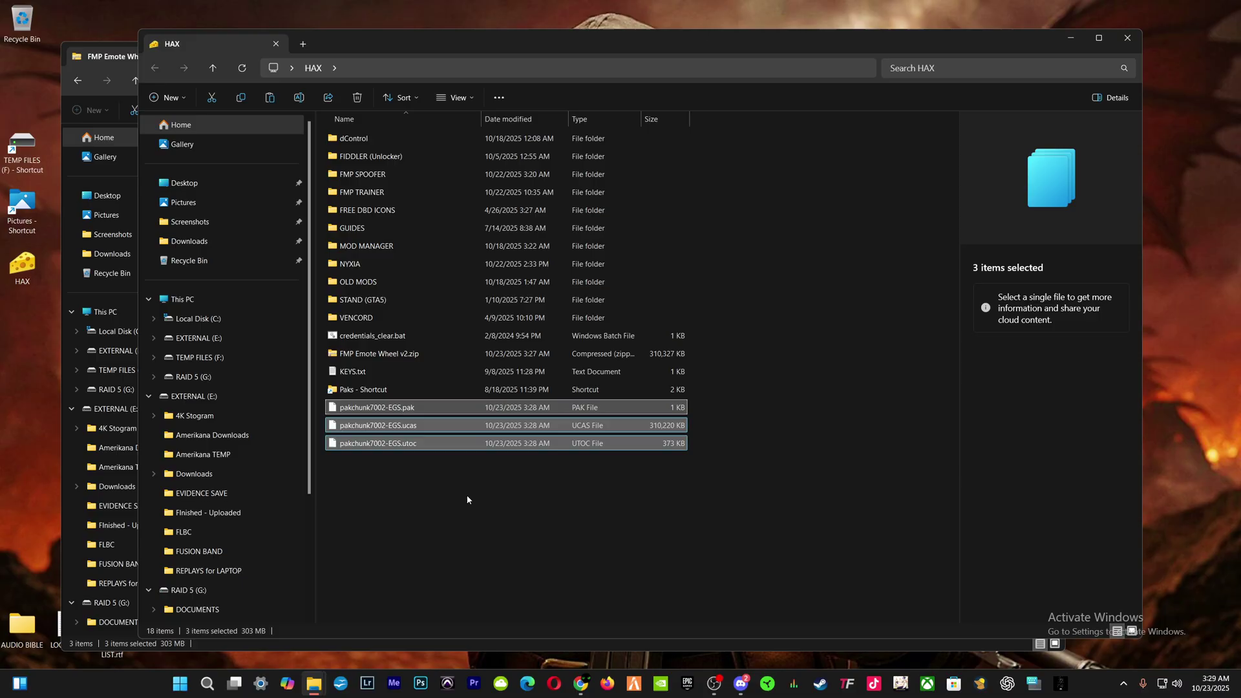
{"action": "left_click", "coordinate": [428, 489]}
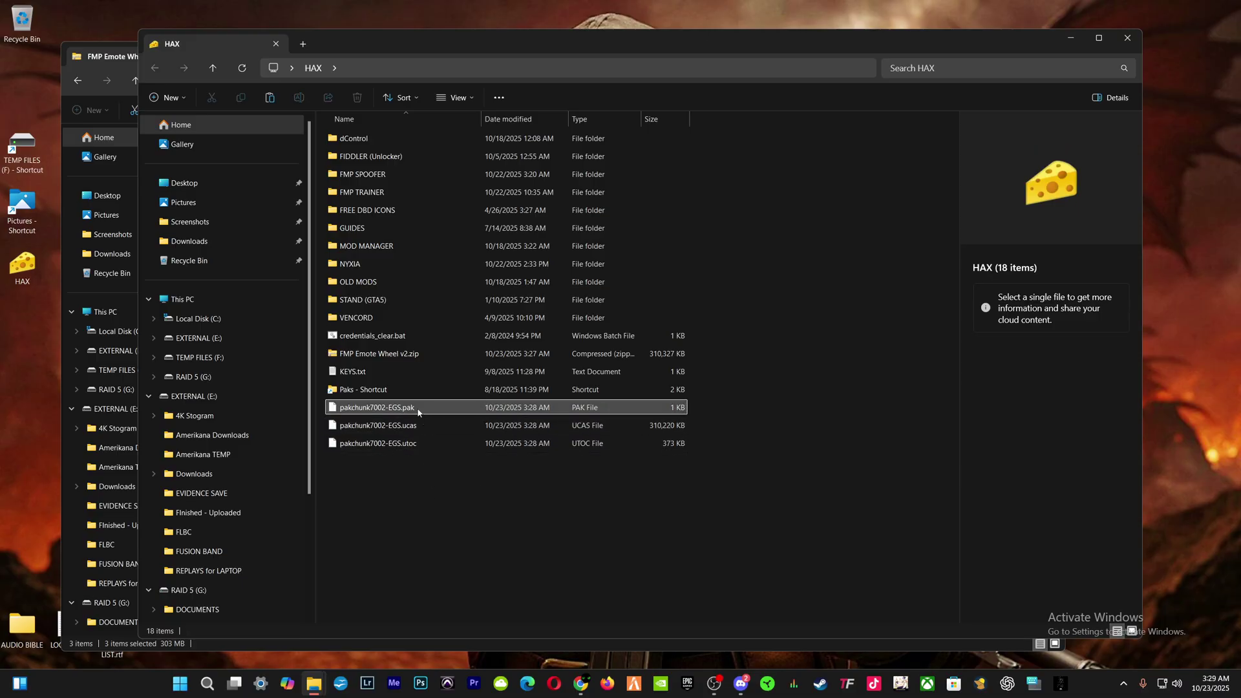
{"action": "left_click", "coordinate": [390, 412]}
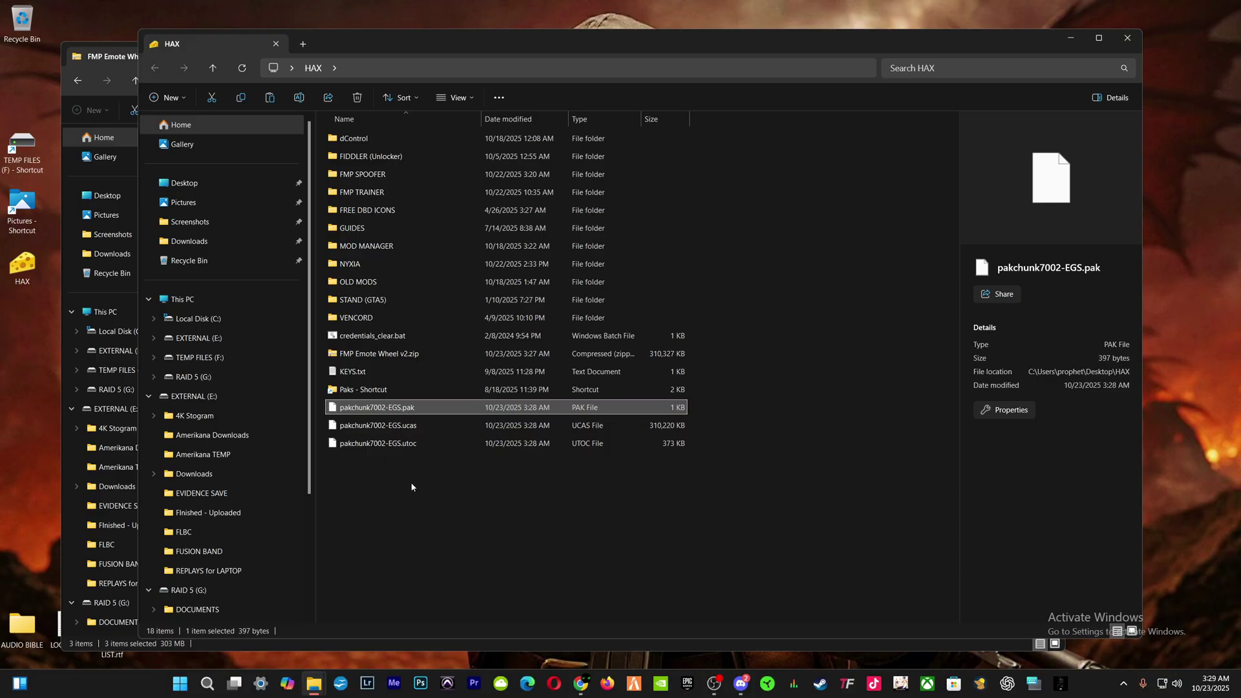
Rename the three pakchunk7002-EGS files to pakchunk7002-Windows and return to the Emote Wheel zip window.
{"action": "left_click_drag", "start_coordinate": [412, 486], "coordinate": [383, 412]}
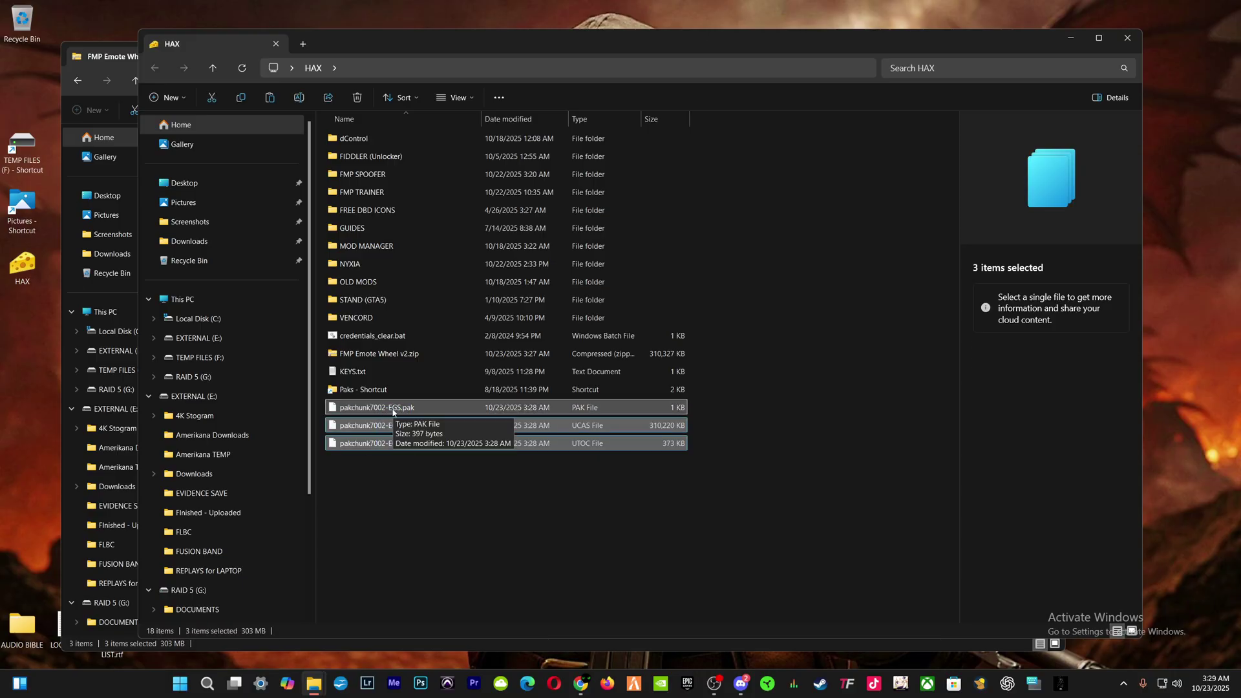
{"action": "right_click", "coordinate": [396, 411]}
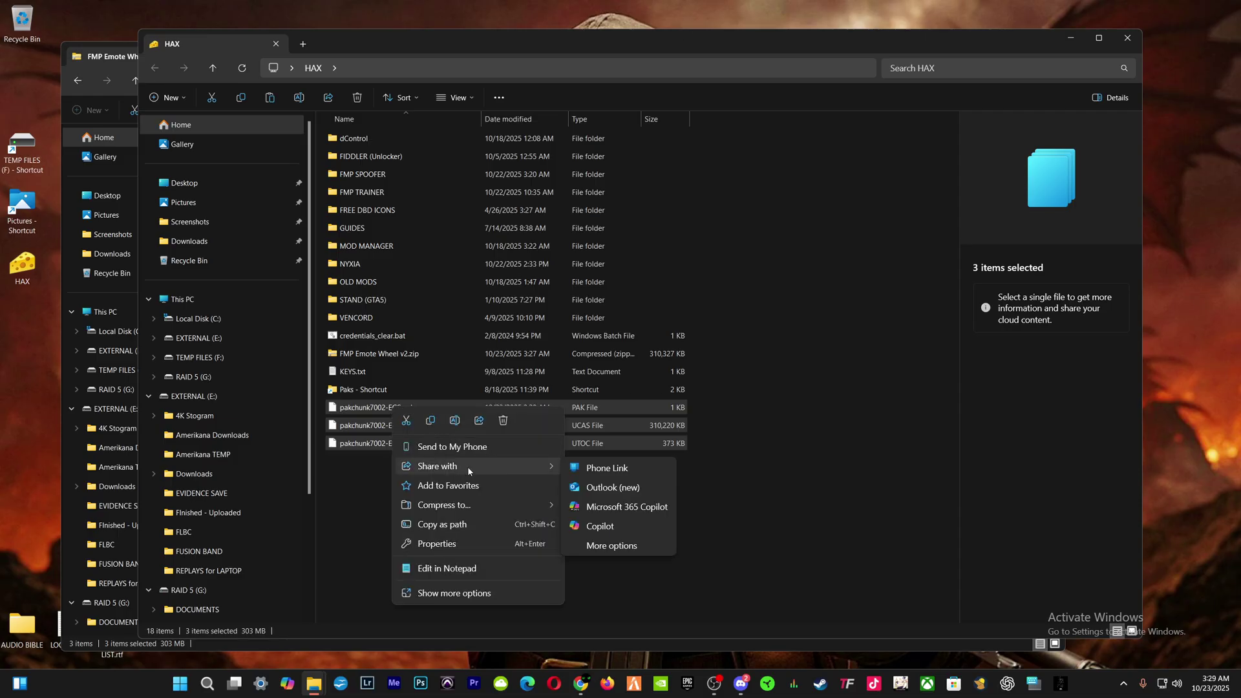
{"action": "left_click", "coordinate": [478, 593]}
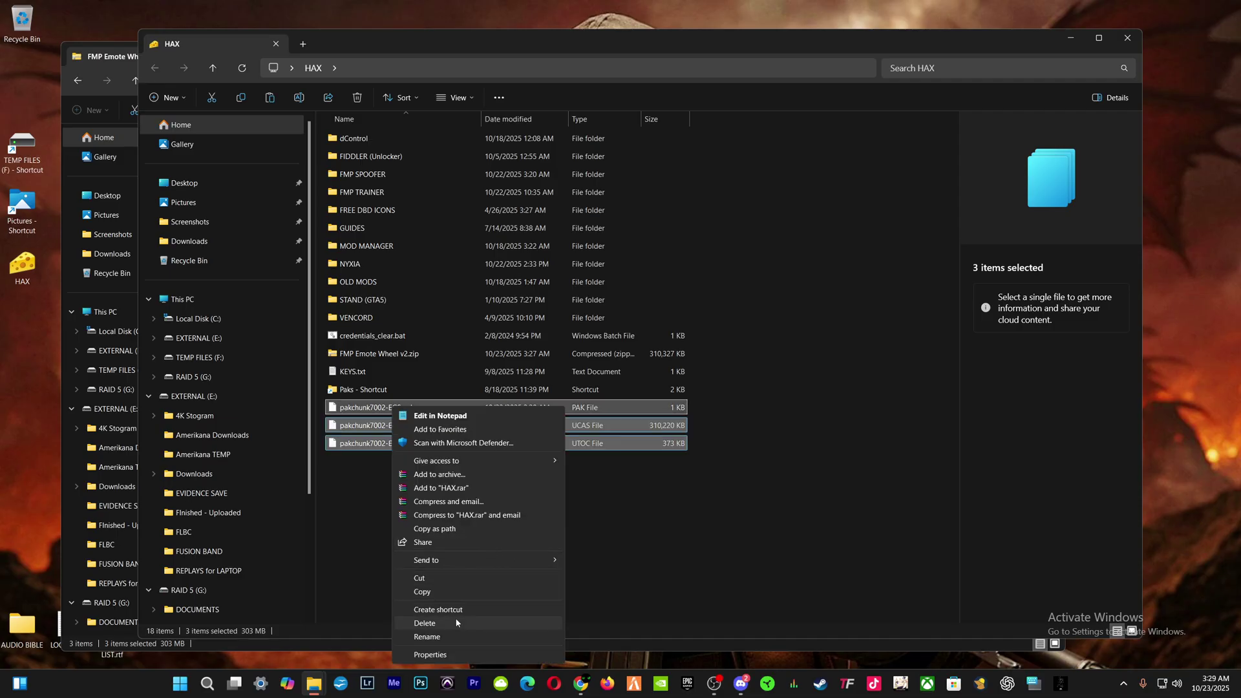
{"action": "left_click", "coordinate": [456, 637]}
{"action": "left_click", "coordinate": [389, 407]}
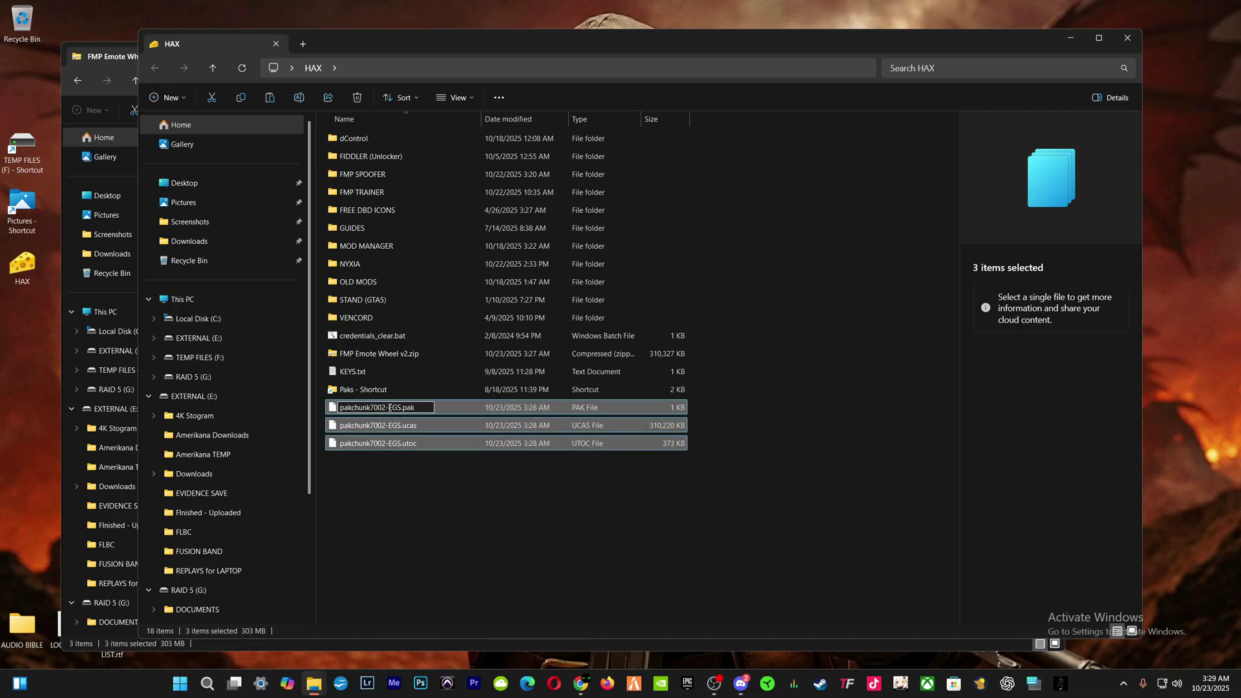
{"action": "left_click_drag", "start_coordinate": [389, 407], "coordinate": [399, 409]}
{"action": "type", "text": "Windows"}
{"action": "left_click", "coordinate": [444, 477]}
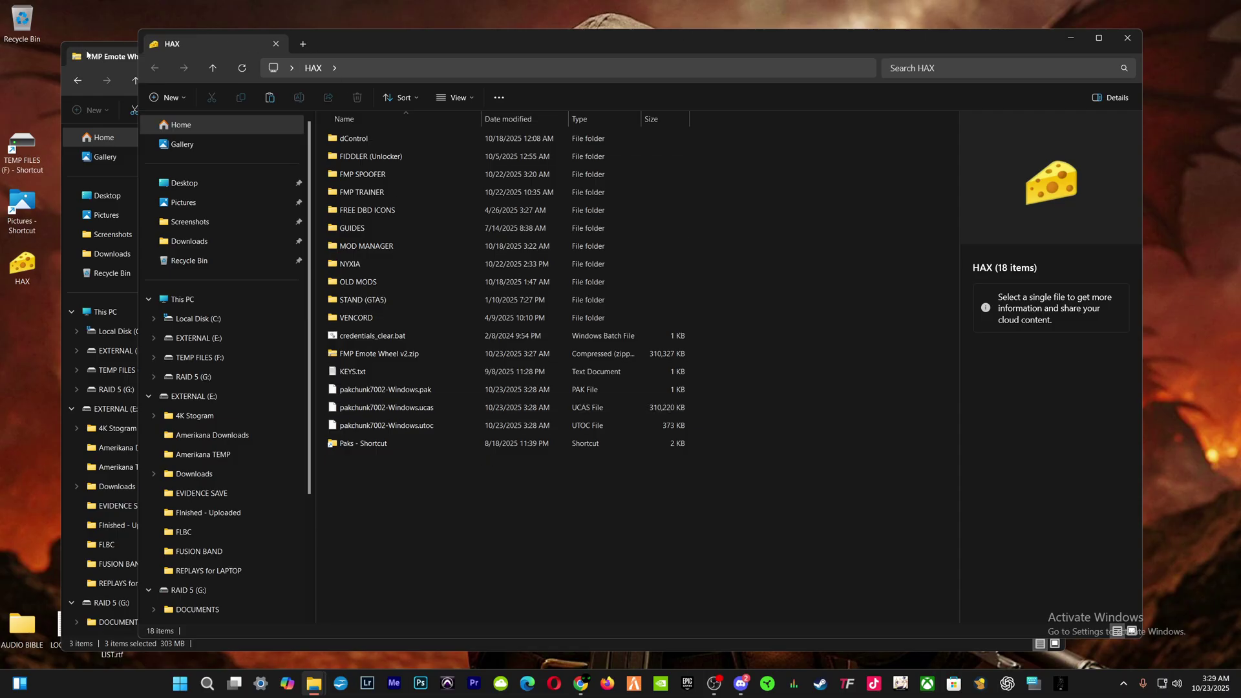
{"action": "left_click", "coordinate": [107, 56]}
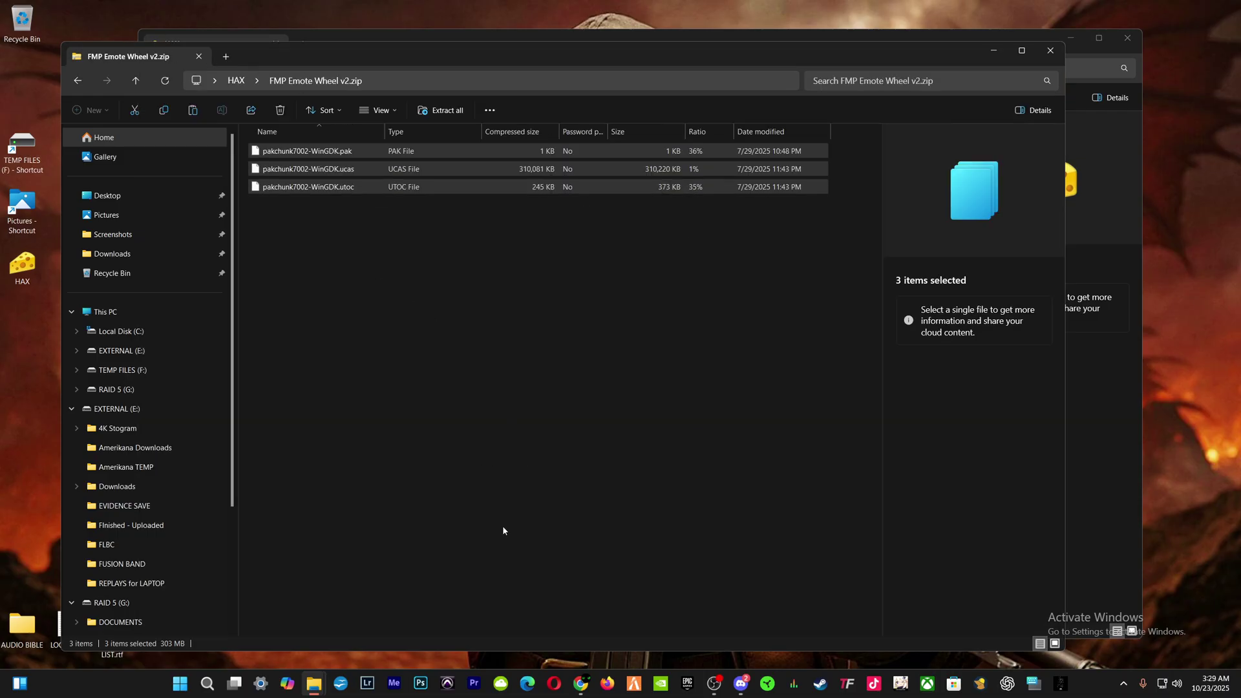
Open the FMP Nea Skin download link from Discord's MODS channel in a maximized browser.
{"action": "left_click", "coordinate": [742, 683]}
{"action": "scroll", "coordinate": [576, 371], "scroll_direction": "down", "scroll_amount": 8}
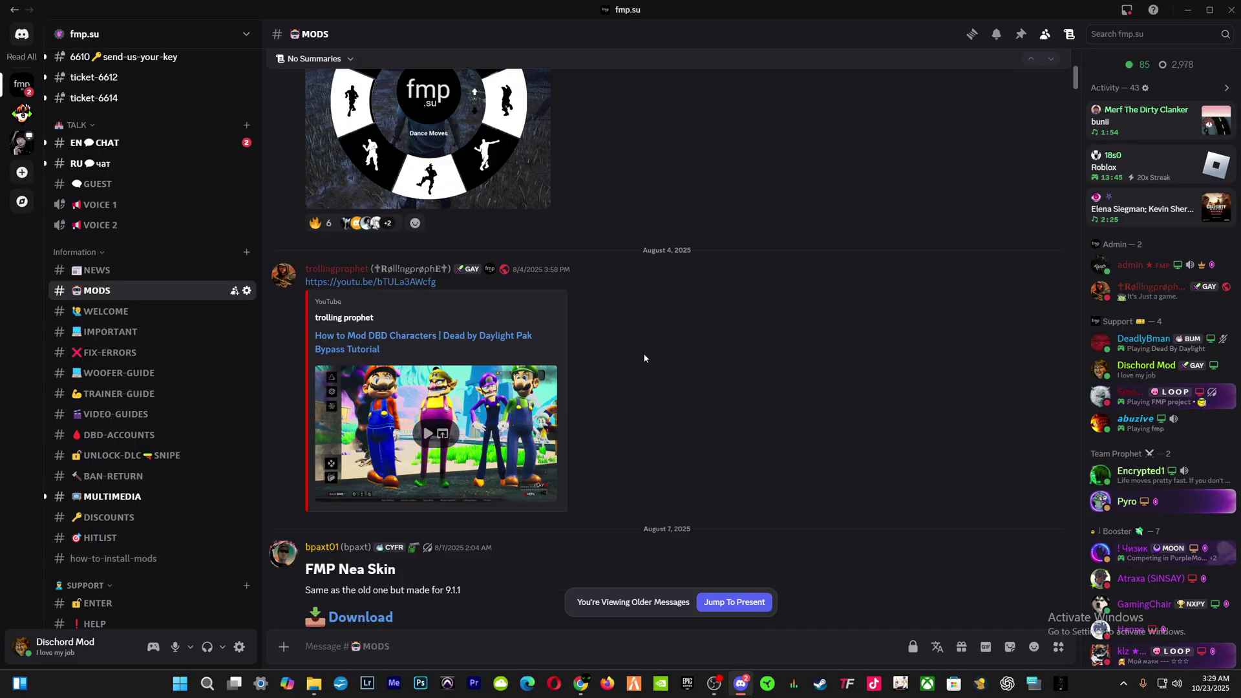
{"action": "scroll", "coordinate": [636, 356], "scroll_direction": "down", "scroll_amount": 10}
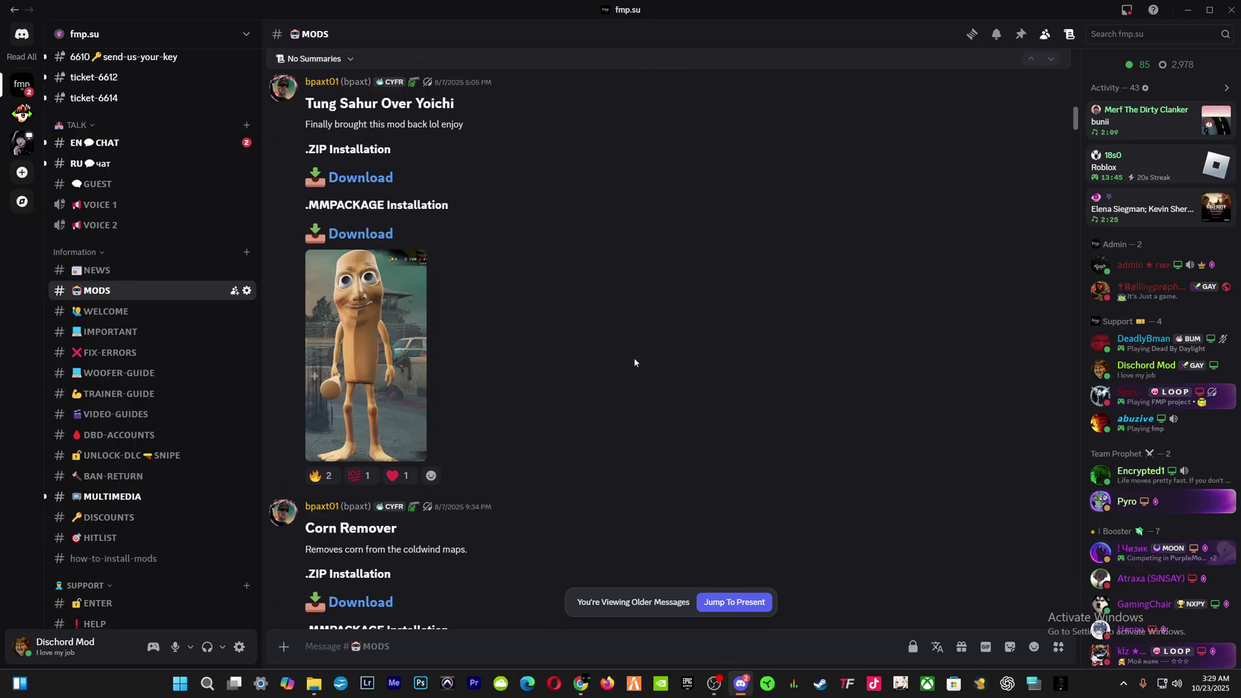
{"action": "scroll", "coordinate": [632, 365], "scroll_direction": "down", "scroll_amount": 5}
{"action": "scroll", "coordinate": [627, 361], "scroll_direction": "up", "scroll_amount": 20}
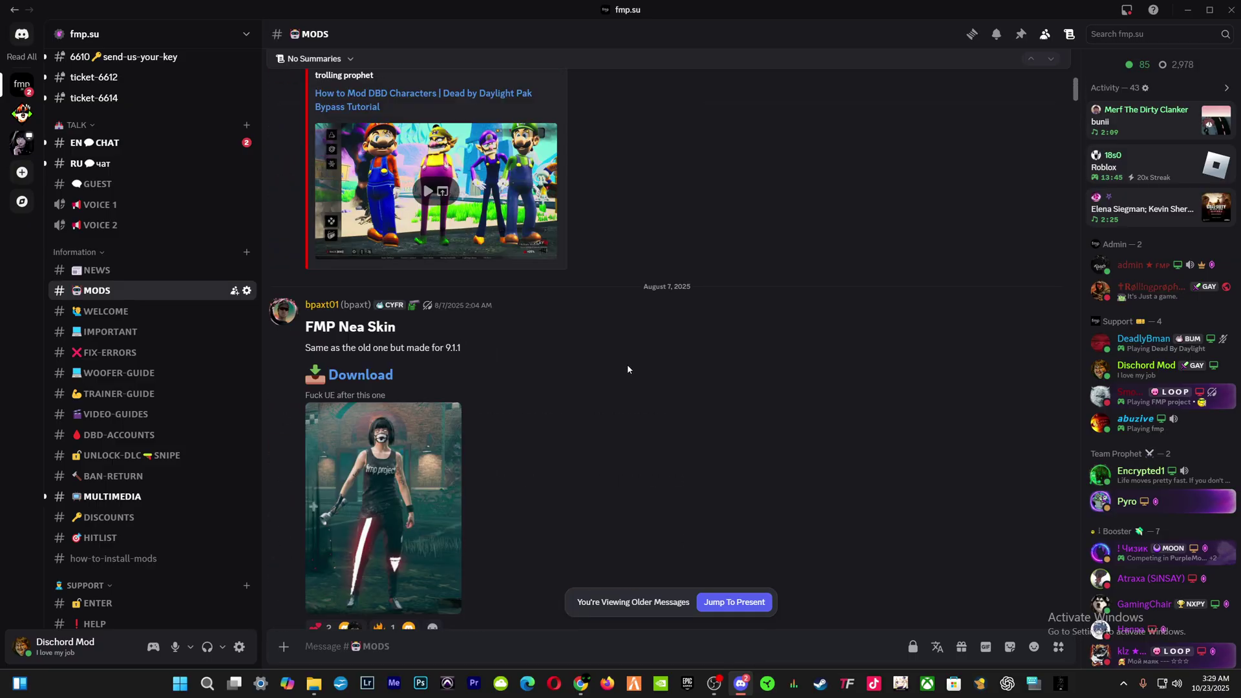
{"action": "scroll", "coordinate": [626, 373], "scroll_direction": "down", "scroll_amount": 10}
{"action": "scroll", "coordinate": [624, 374], "scroll_direction": "up", "scroll_amount": 2}
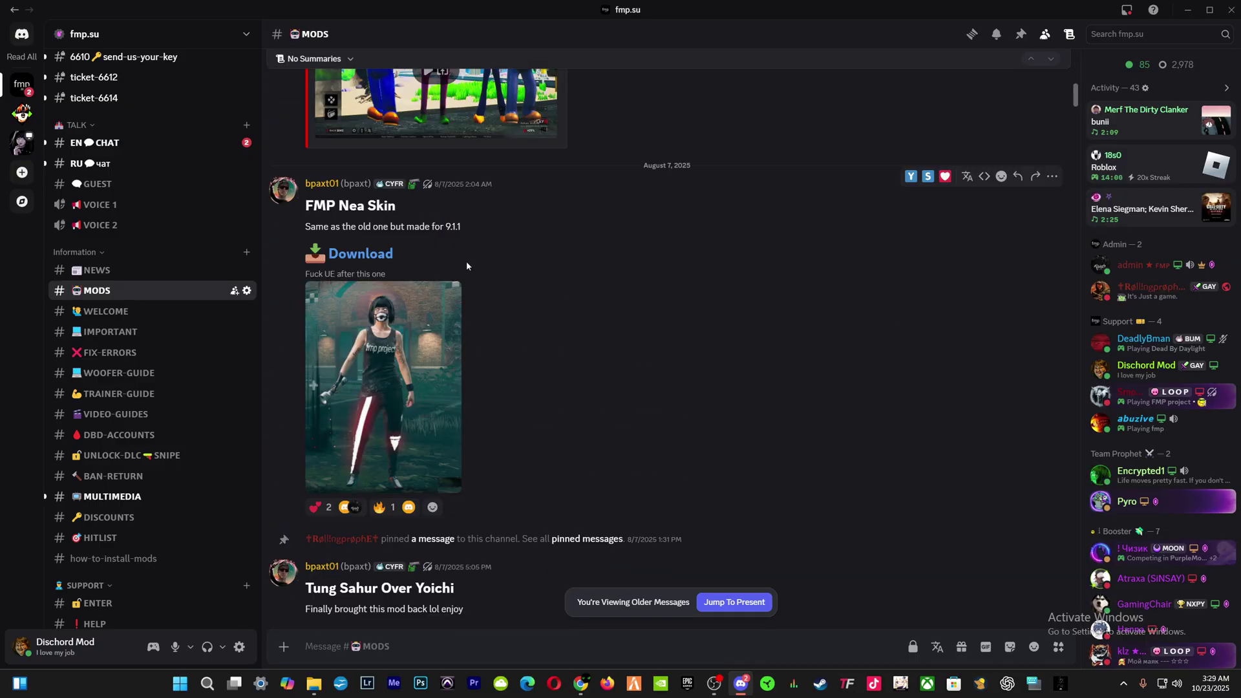
{"action": "left_click", "coordinate": [365, 255]}
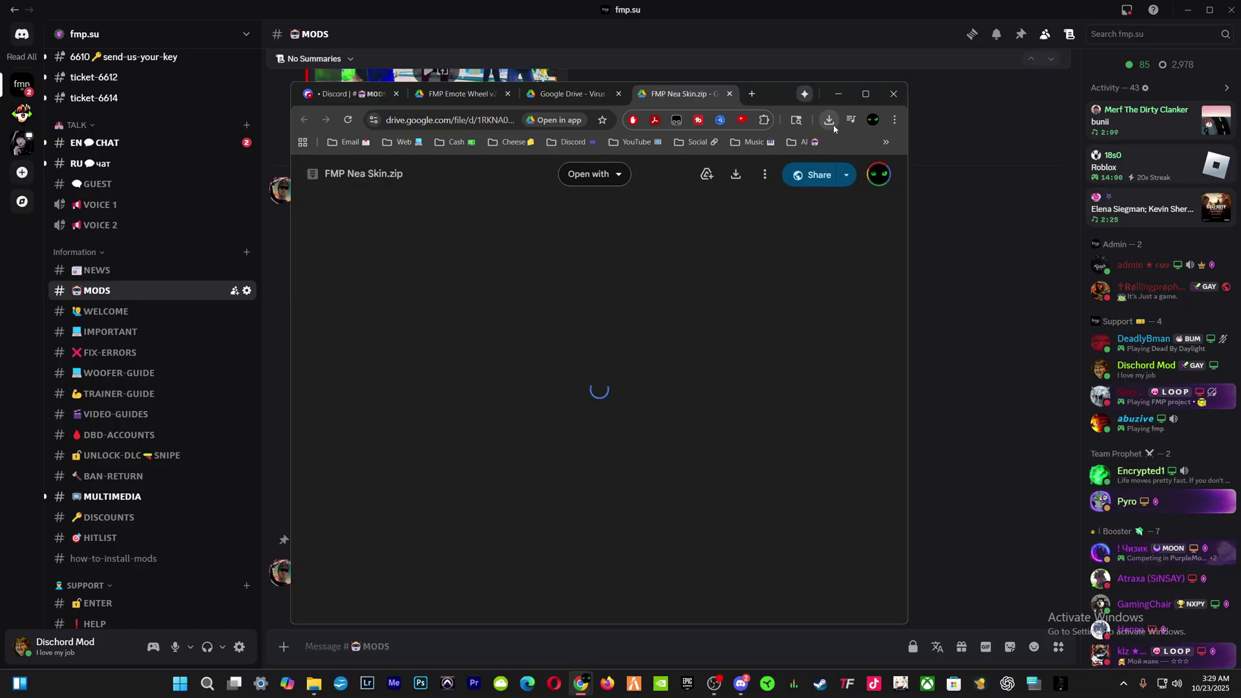
{"action": "left_click", "coordinate": [864, 95]}
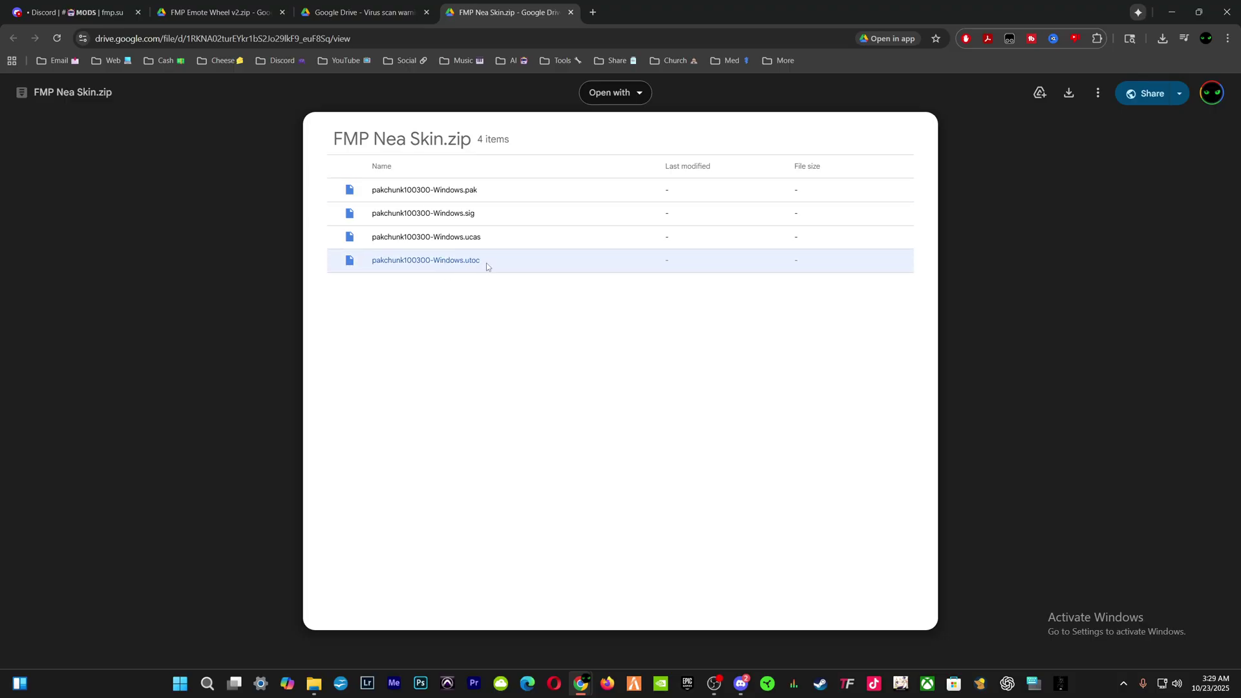
{"action": "left_click", "coordinate": [383, 15]}
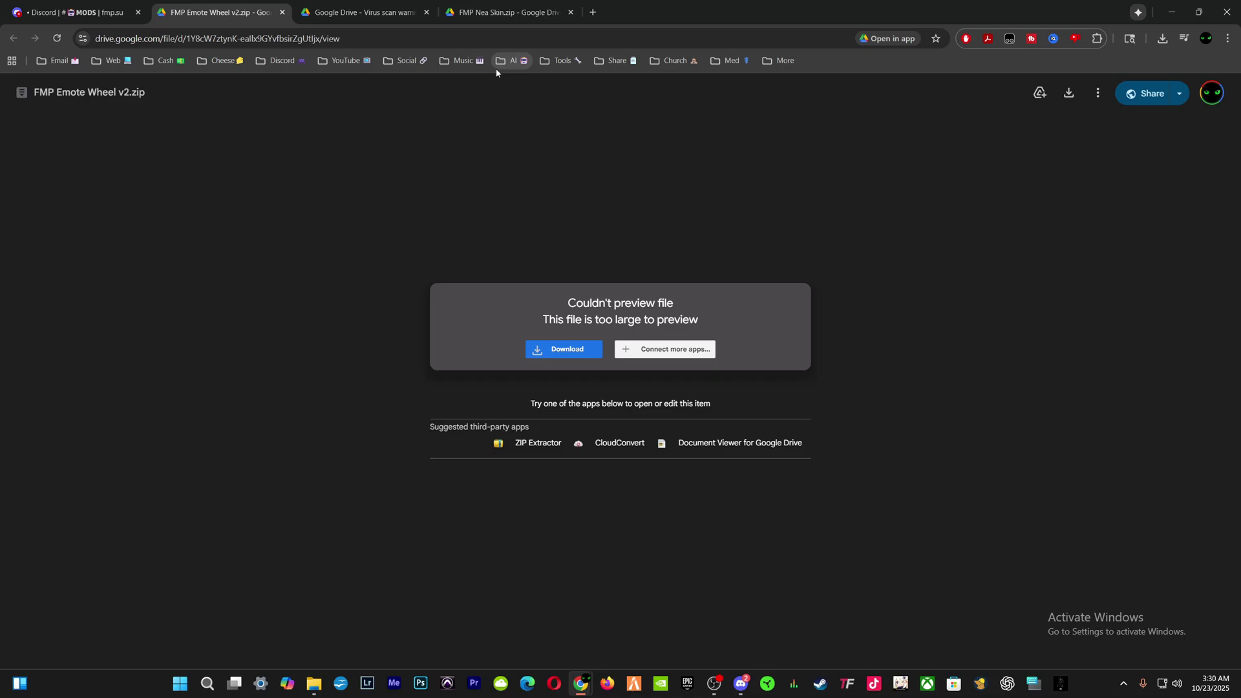
Save Peacemaker Over Renato [9.2.1].zip from its Discord link into HAX and open it.
{"action": "left_click", "coordinate": [92, 12]}
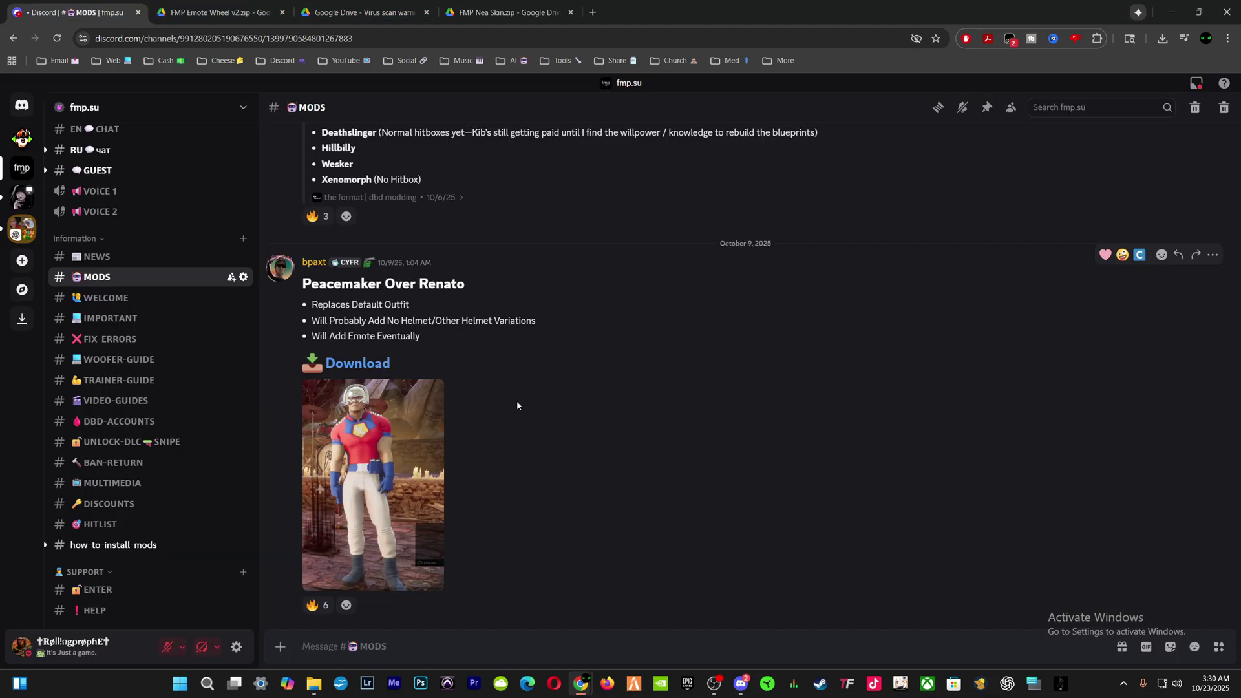
{"action": "scroll", "coordinate": [475, 320], "scroll_direction": "down", "scroll_amount": 2}
{"action": "scroll", "coordinate": [476, 320], "scroll_direction": "up", "scroll_amount": 3}
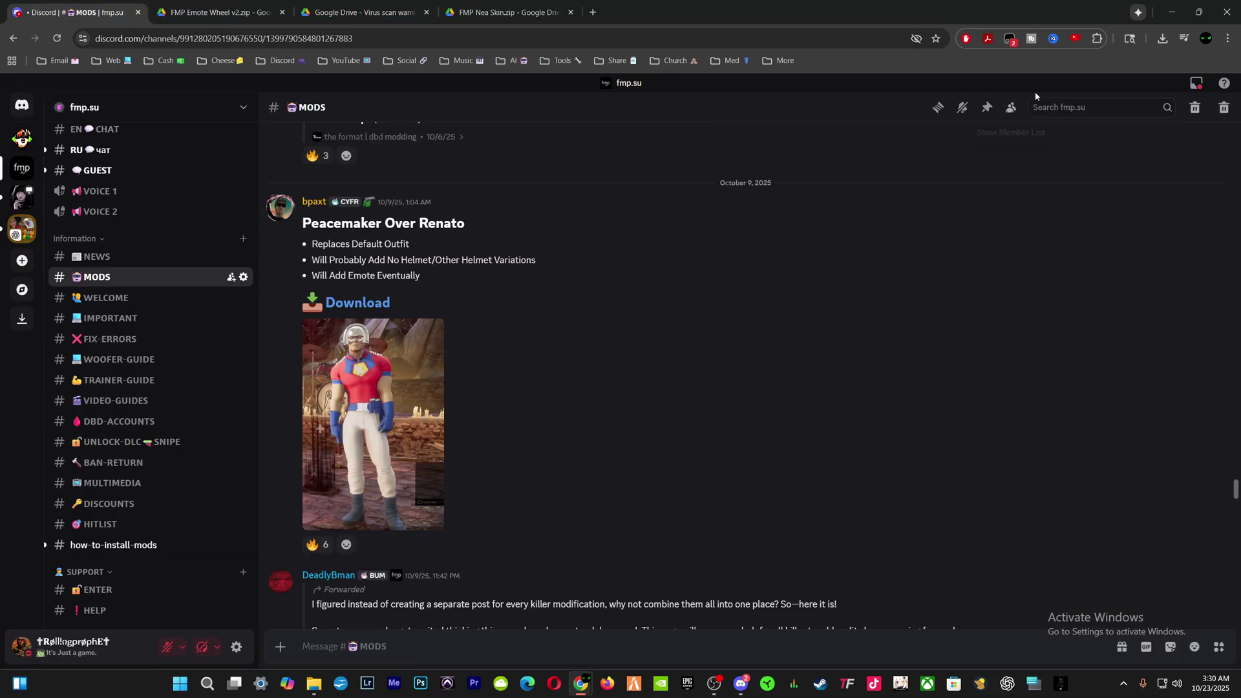
{"action": "left_click", "coordinate": [1204, 11]}
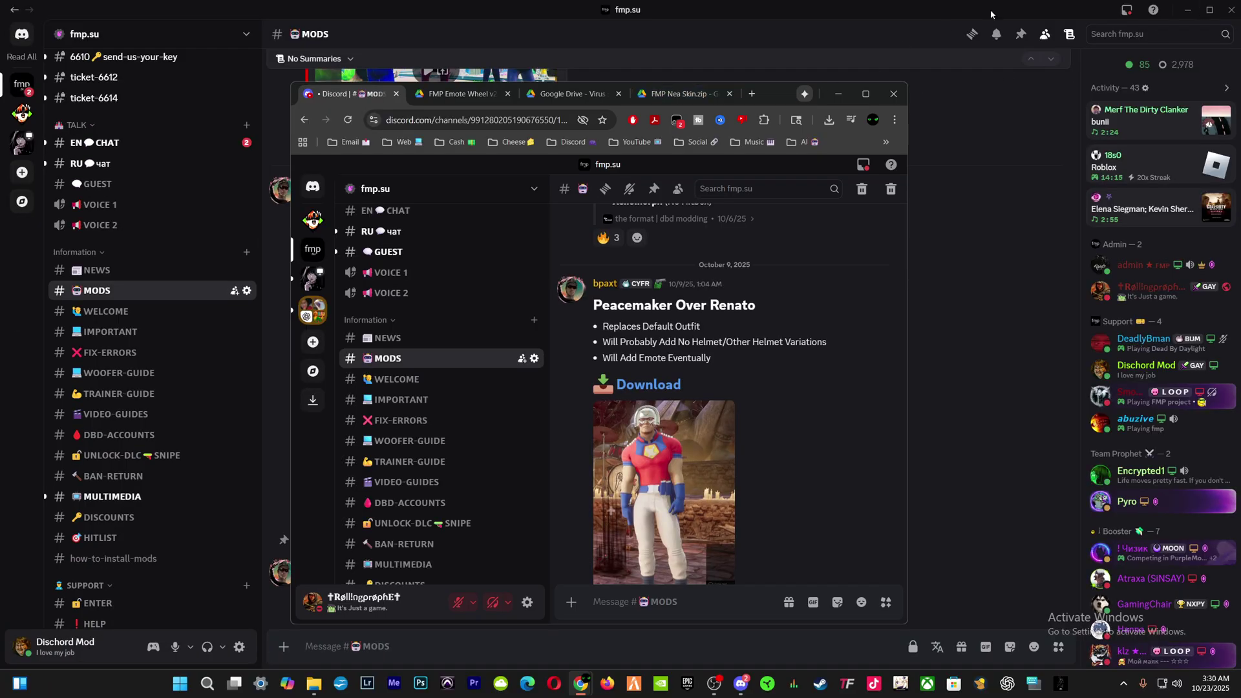
{"action": "mouse_move", "coordinate": [865, 95]}
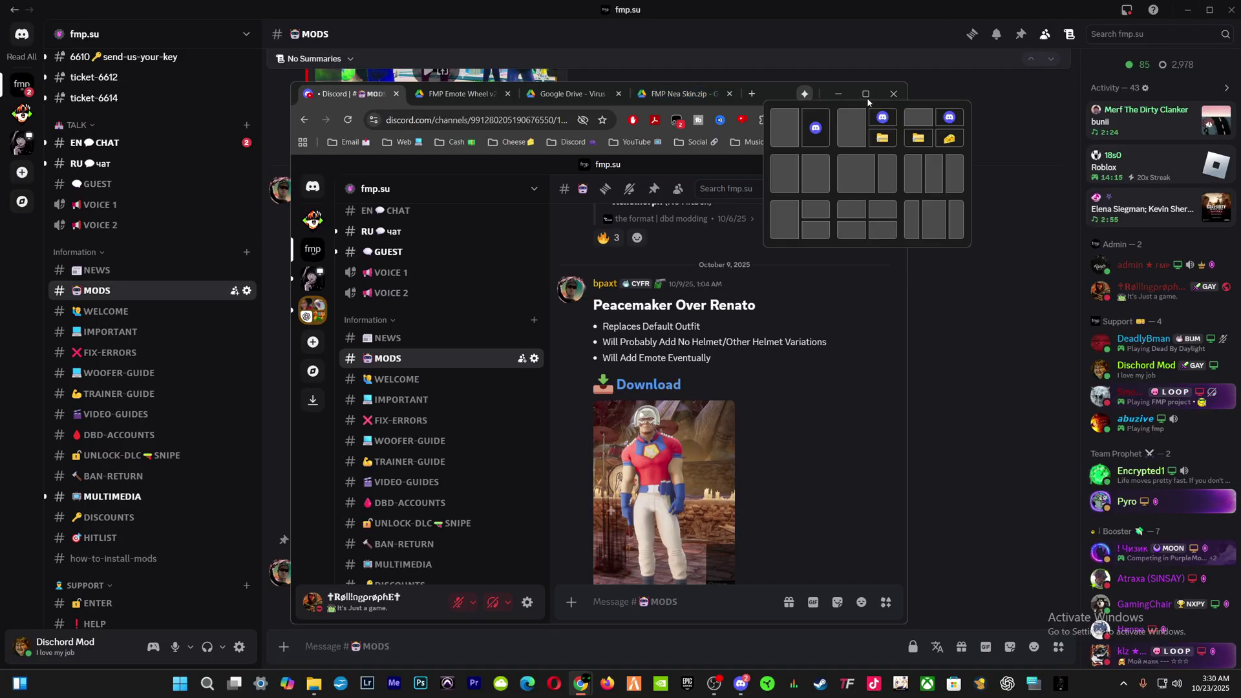
{"action": "left_click", "coordinate": [865, 95]}
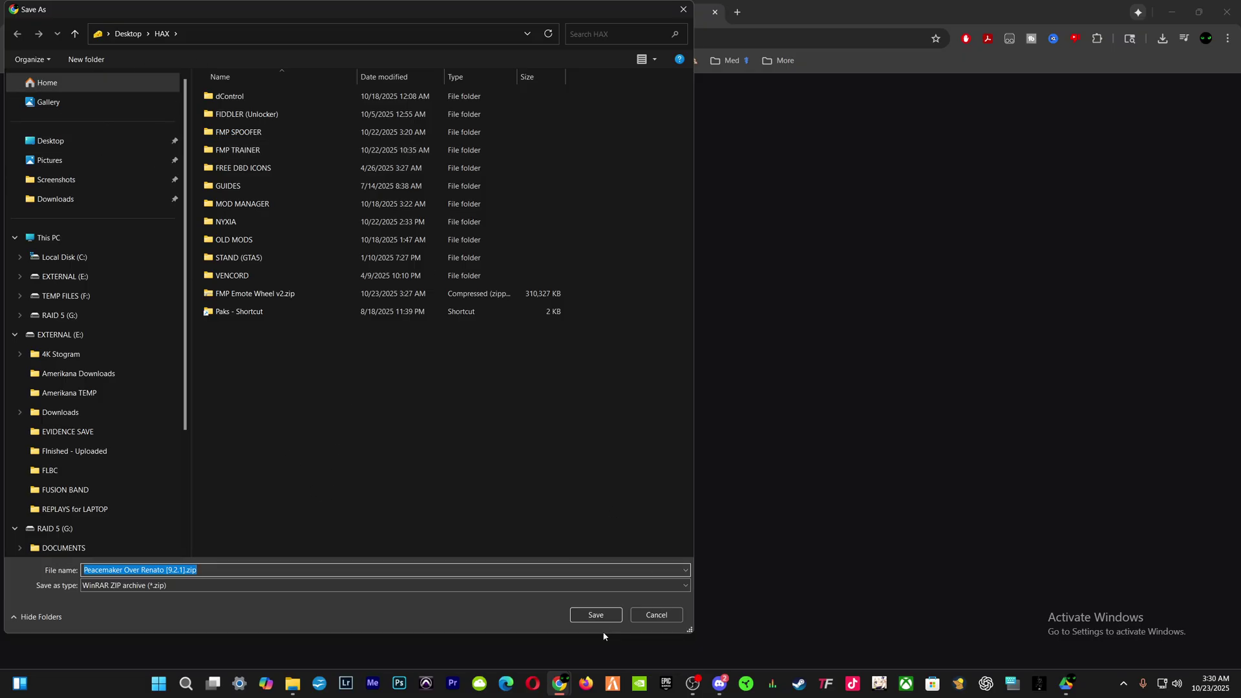
{"action": "left_click", "coordinate": [593, 615]}
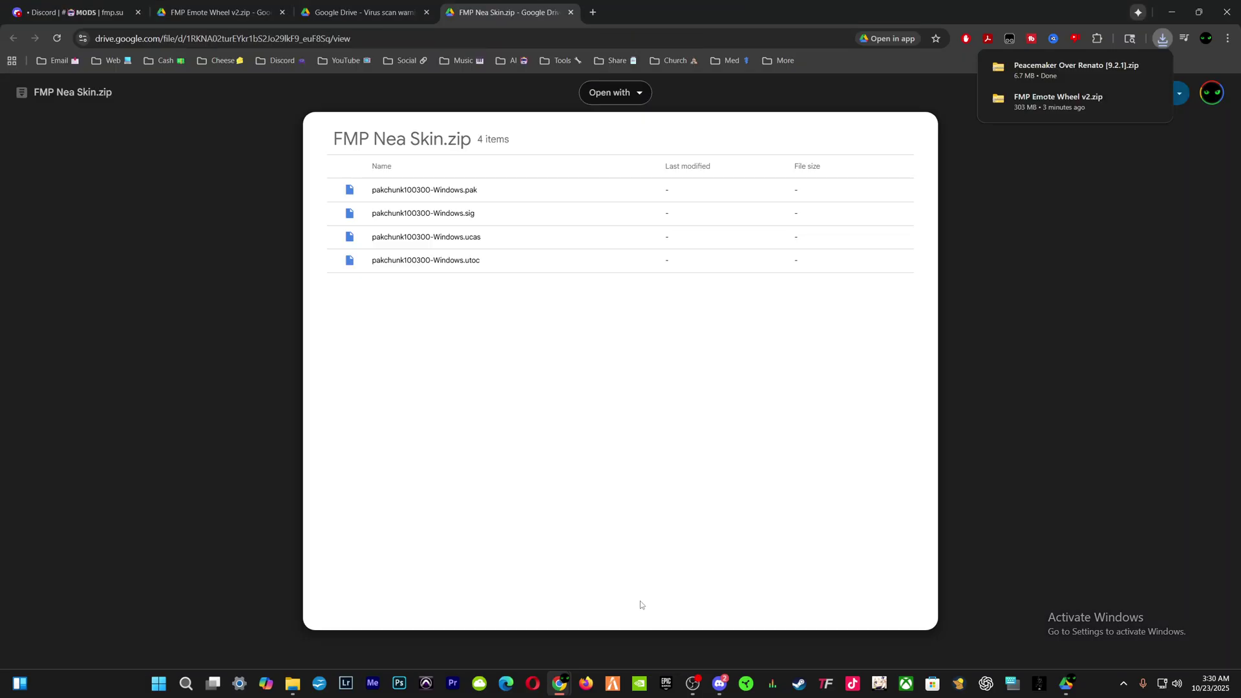
{"action": "left_click", "coordinate": [1067, 71]}
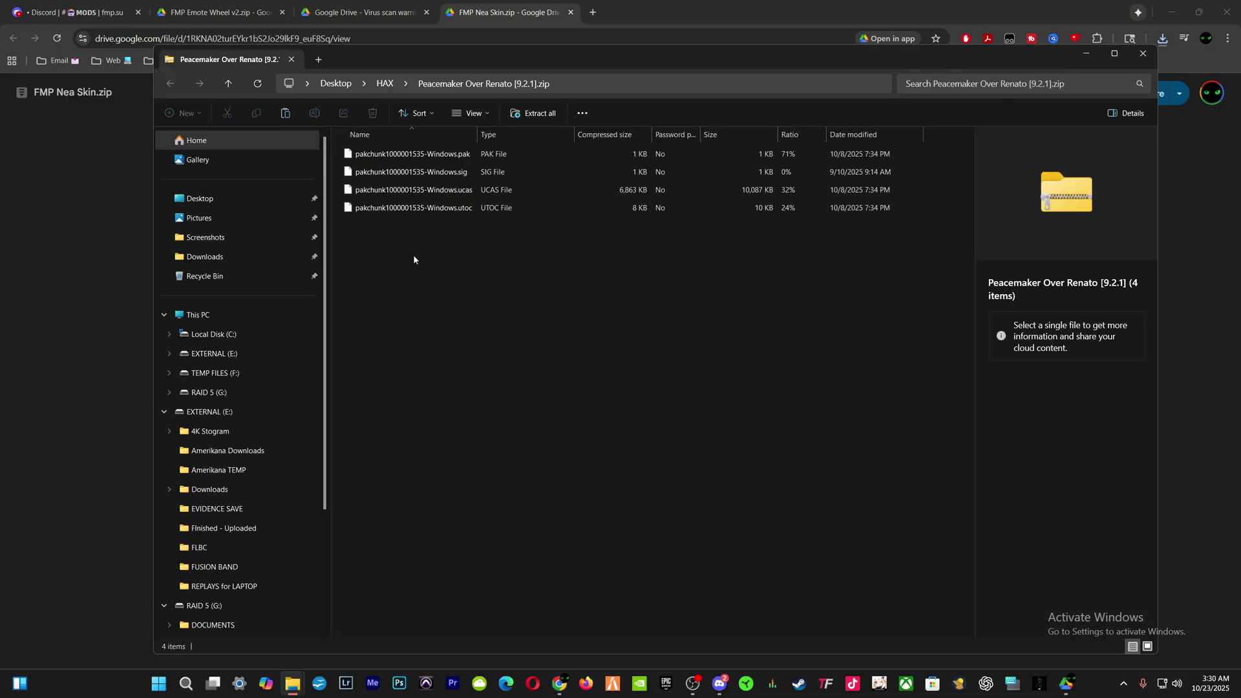
Delete the three old pakchunk7002-Windows .pak, .ucas and .utoc files from HAX.
{"action": "left_click_drag", "start_coordinate": [468, 261], "coordinate": [369, 161]}
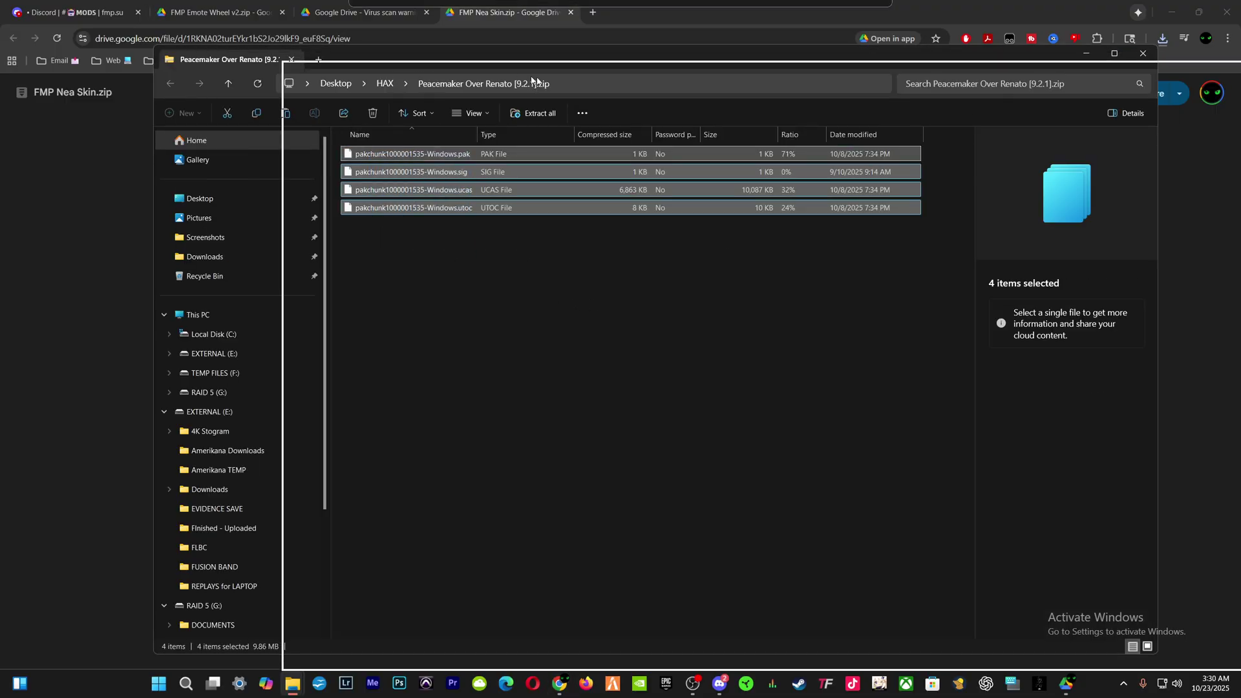
{"action": "left_click_drag", "start_coordinate": [356, 75], "coordinate": [663, 117]}
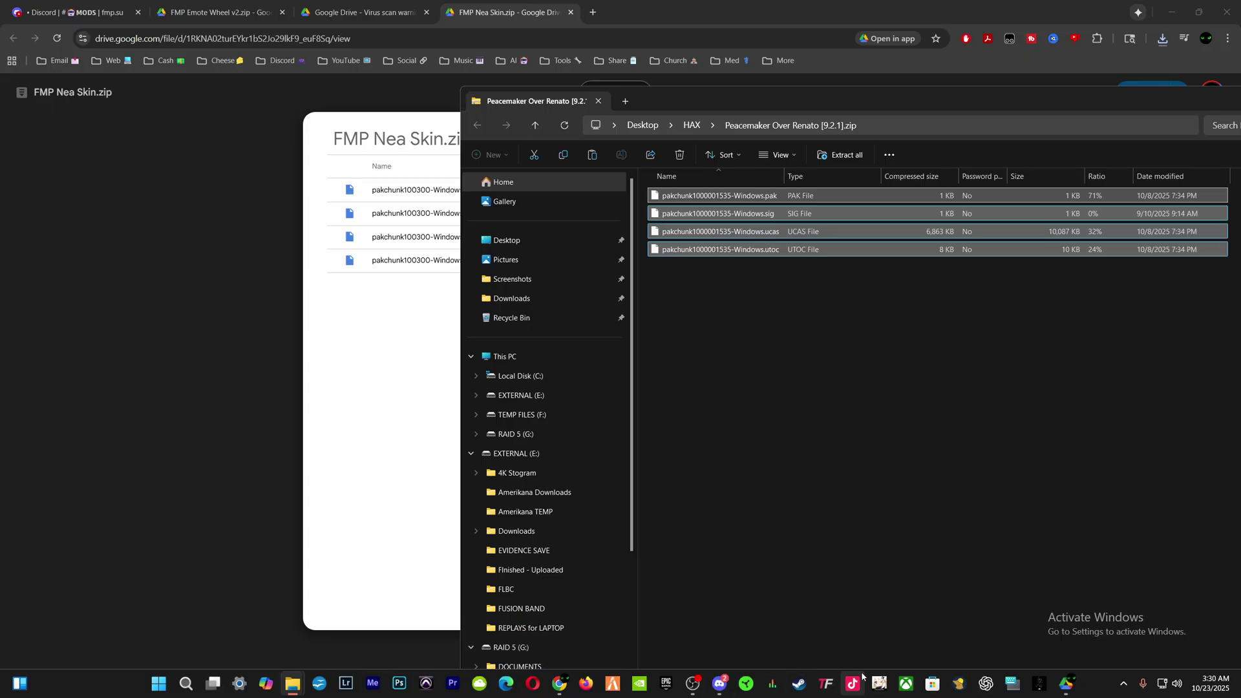
{"action": "mouse_move", "coordinate": [297, 687]}
{"action": "left_click", "coordinate": [301, 598]}
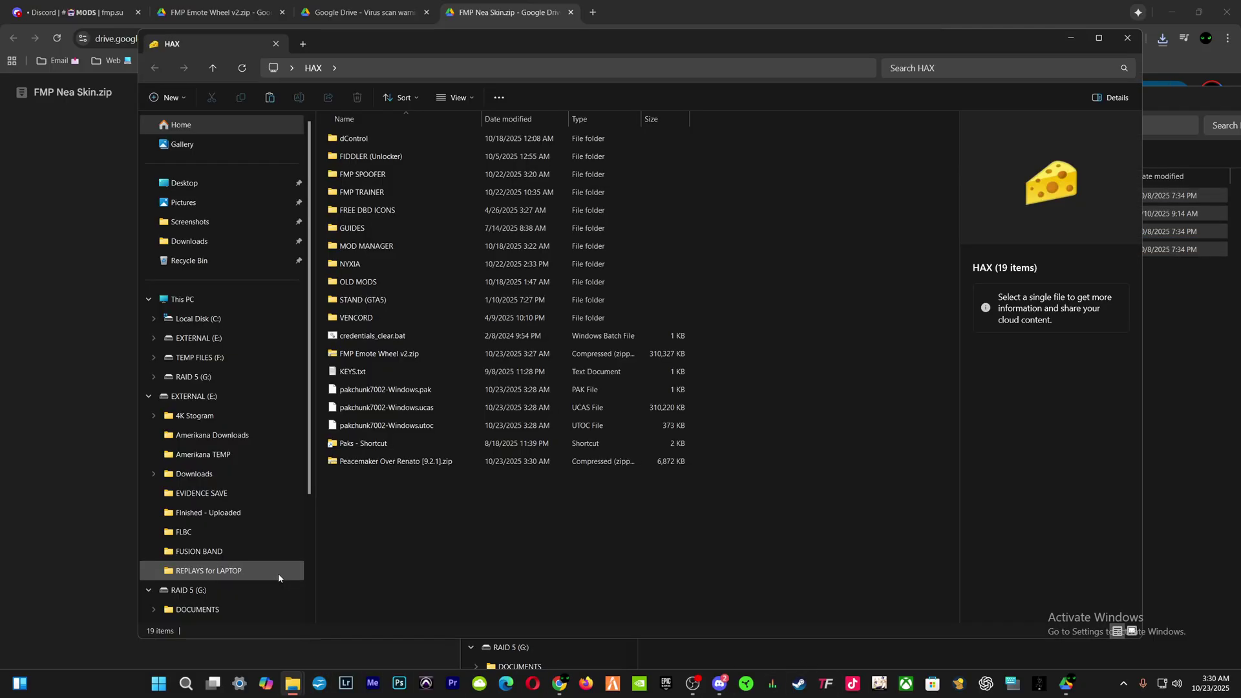
{"action": "left_click_drag", "start_coordinate": [561, 45], "coordinate": [503, 47]}
{"action": "left_click", "coordinate": [349, 428]}
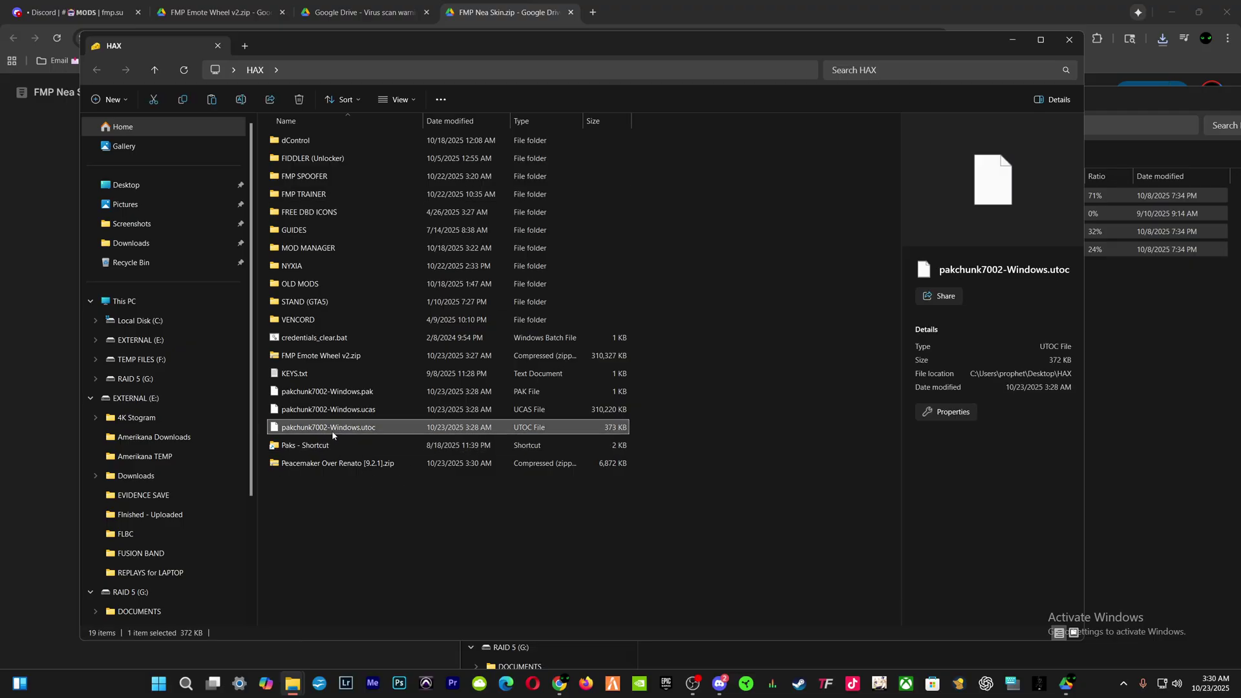
{"action": "left_click", "coordinate": [325, 392]}
{"action": "left_click", "coordinate": [322, 430], "text": "shift"}
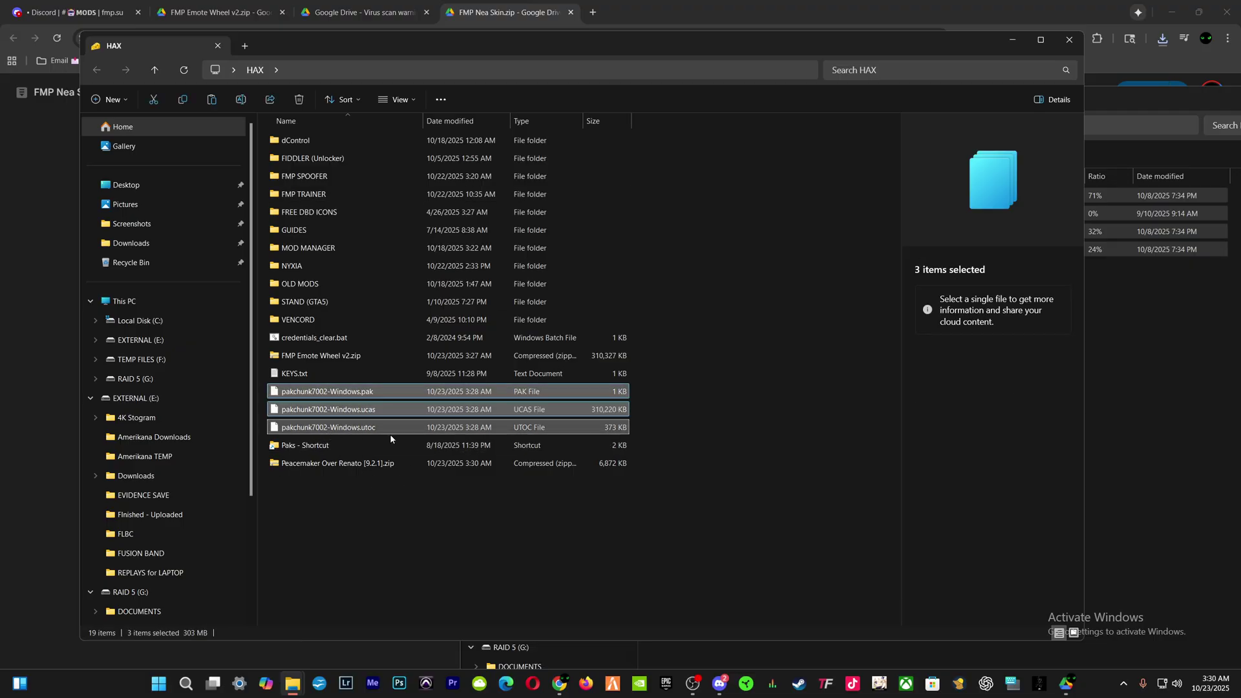
{"action": "key", "text": "Delete"}
{"action": "left_click_drag", "start_coordinate": [581, 45], "coordinate": [543, 40]}
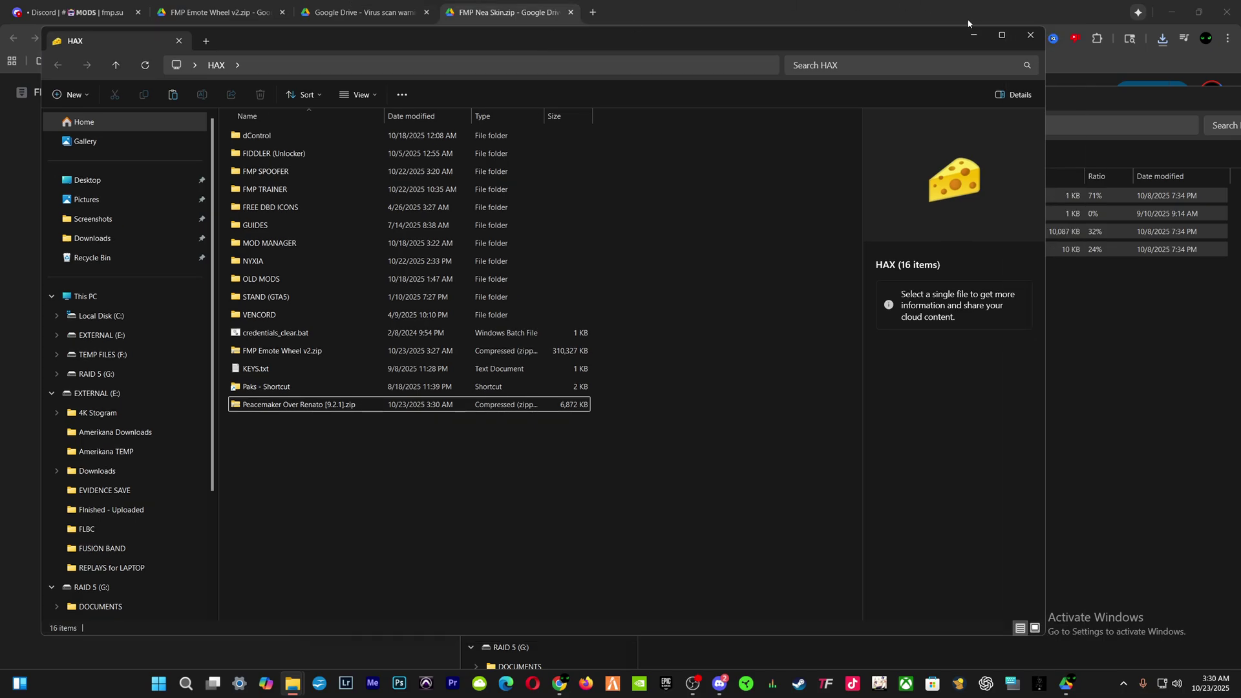
{"action": "left_click", "coordinate": [1005, 11]}
{"action": "left_click", "coordinate": [1199, 12]}
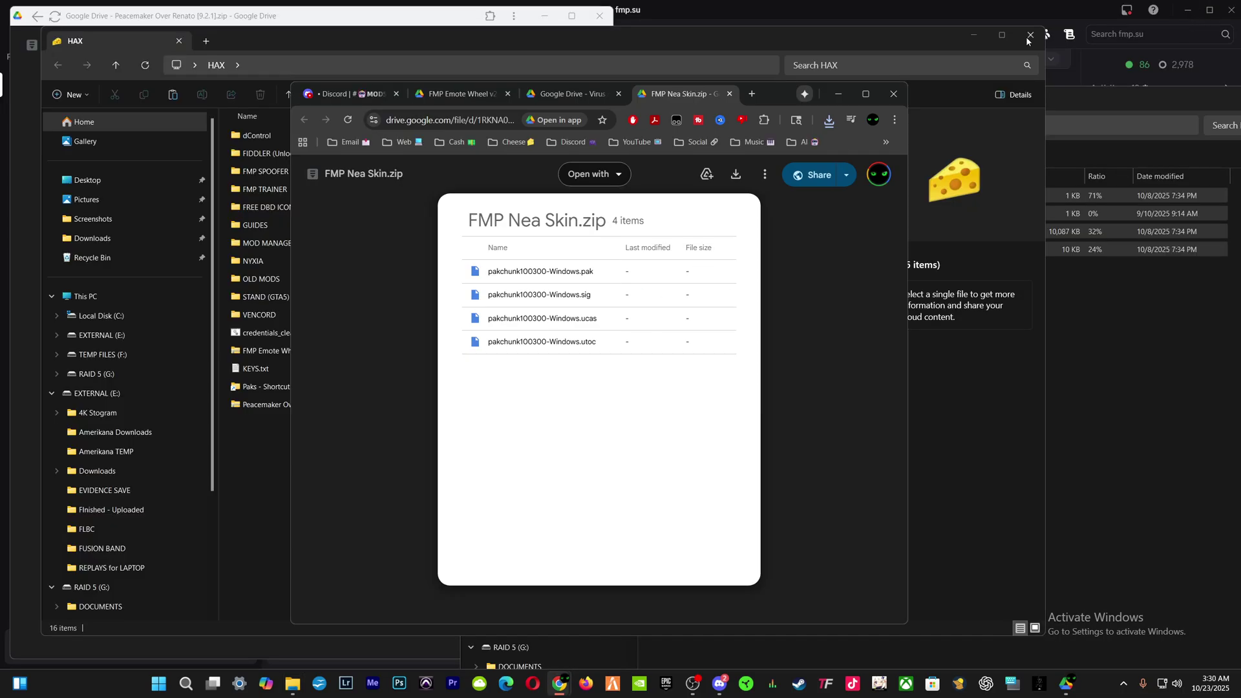
{"action": "left_click", "coordinate": [1073, 94]}
{"action": "key", "text": "ctrl+a"}
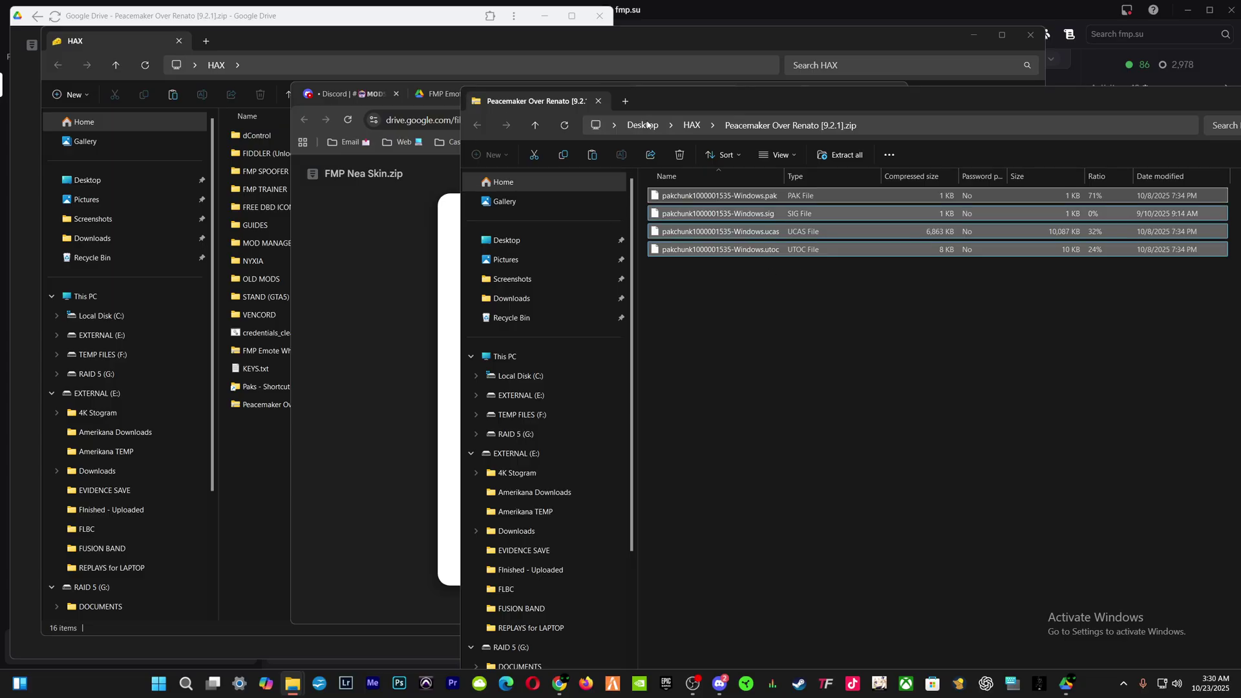
{"action": "left_click_drag", "start_coordinate": [736, 214], "coordinate": [266, 488]}
{"action": "left_click_drag", "start_coordinate": [331, 550], "coordinate": [294, 425]}
{"action": "right_click", "coordinate": [296, 424]}
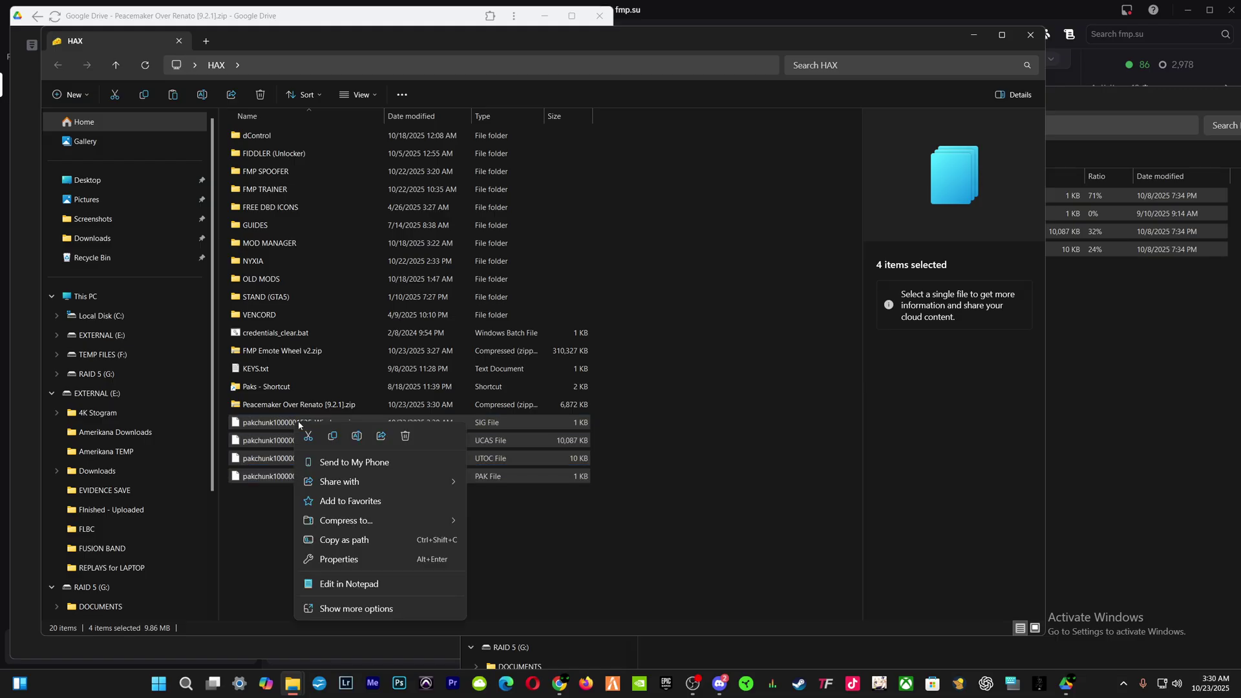
{"action": "left_click", "coordinate": [366, 608]}
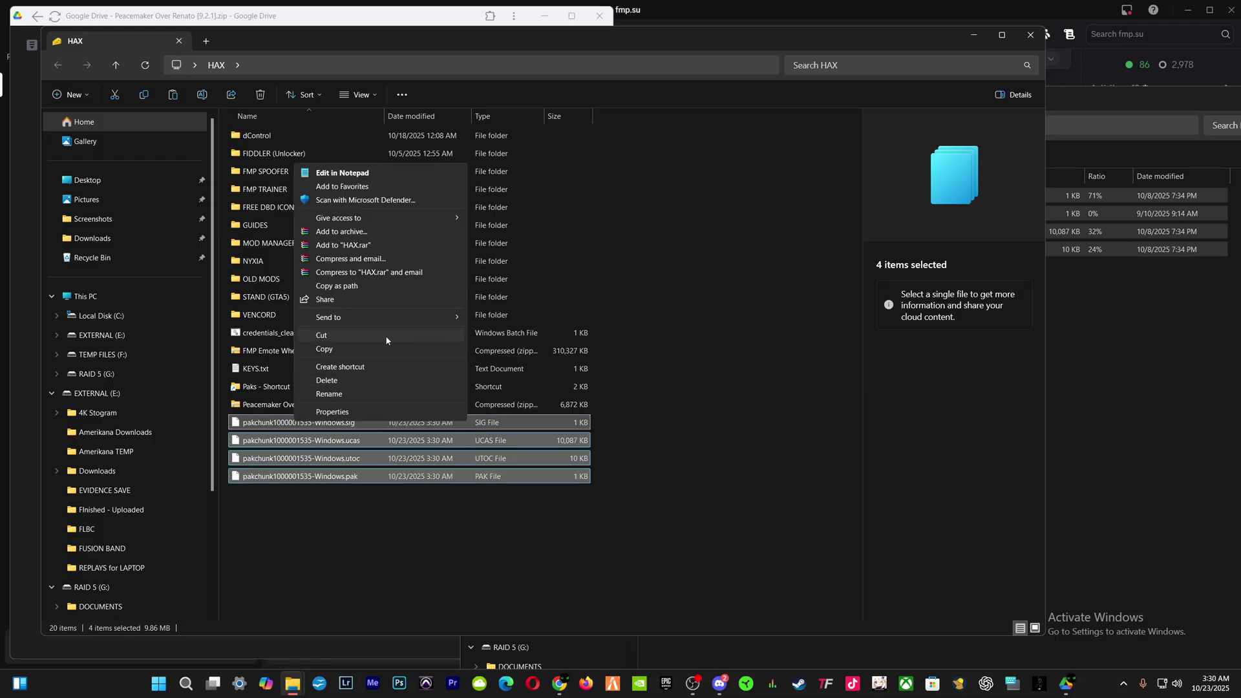
{"action": "left_click", "coordinate": [348, 395]}
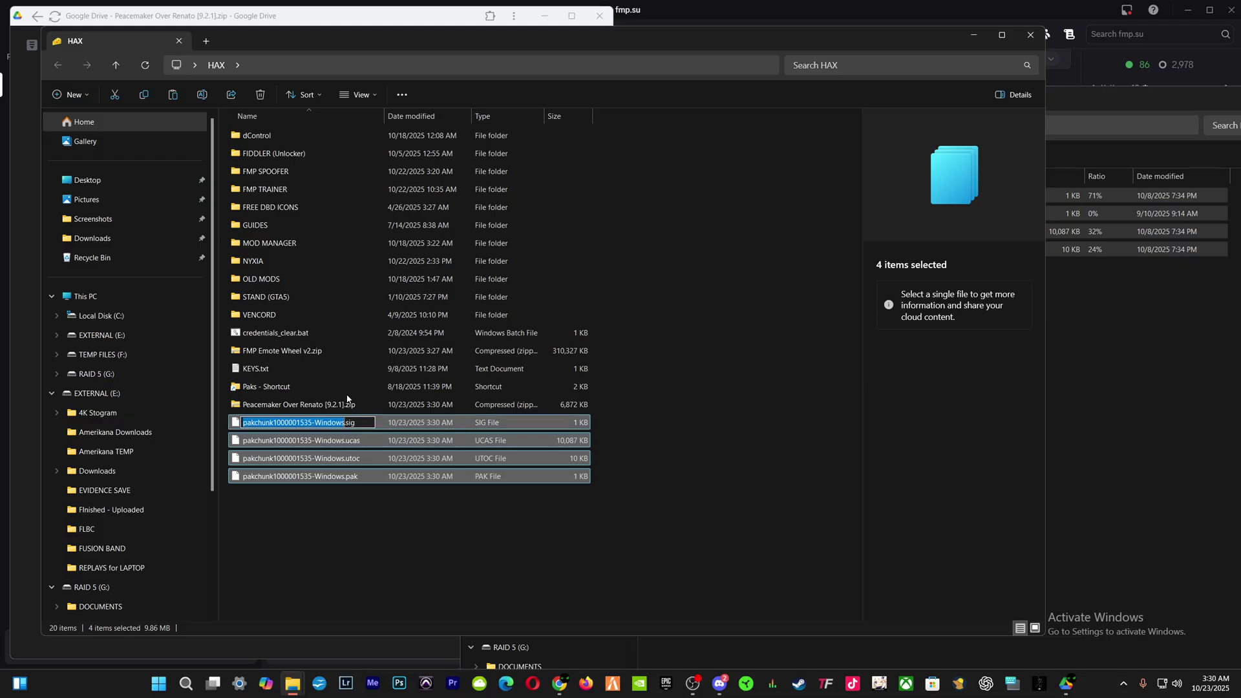
{"action": "left_click", "coordinate": [301, 422]}
{"action": "type", "text": "W"}
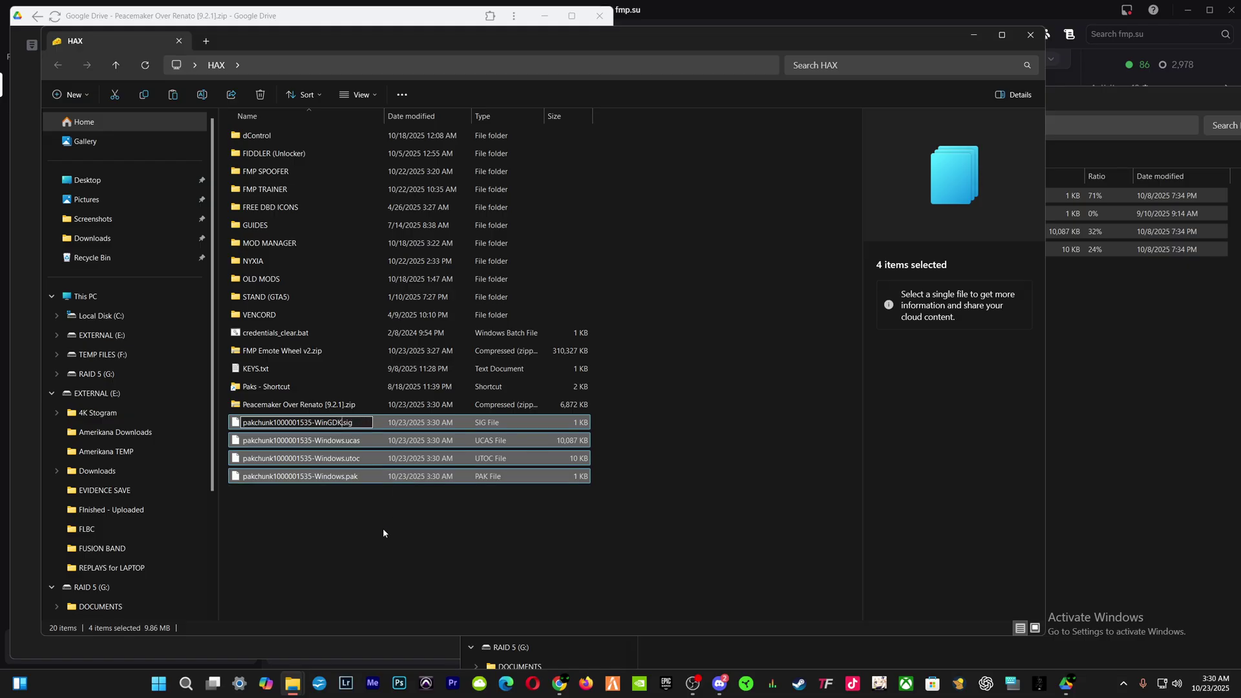
{"action": "left_click", "coordinate": [371, 514]}
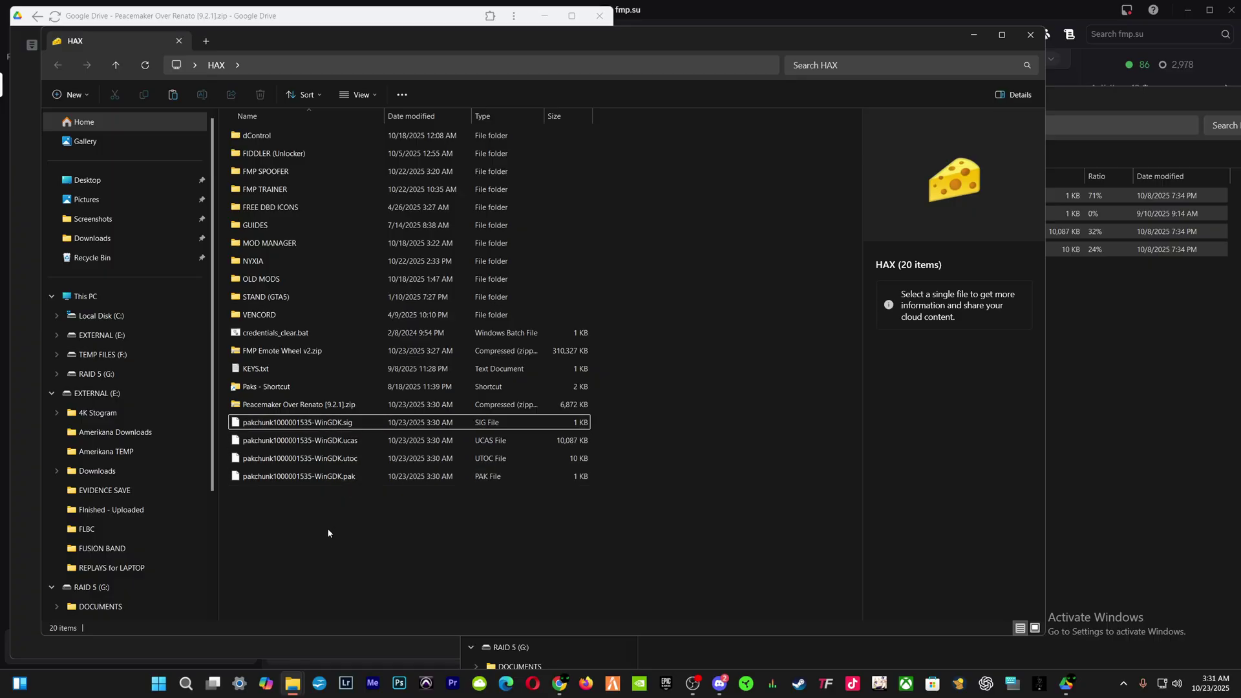
Copy the four WinGDK files and open the maximized Dead By Daylight Paks folder to paste them.
{"action": "left_click_drag", "start_coordinate": [318, 536], "coordinate": [292, 420]}
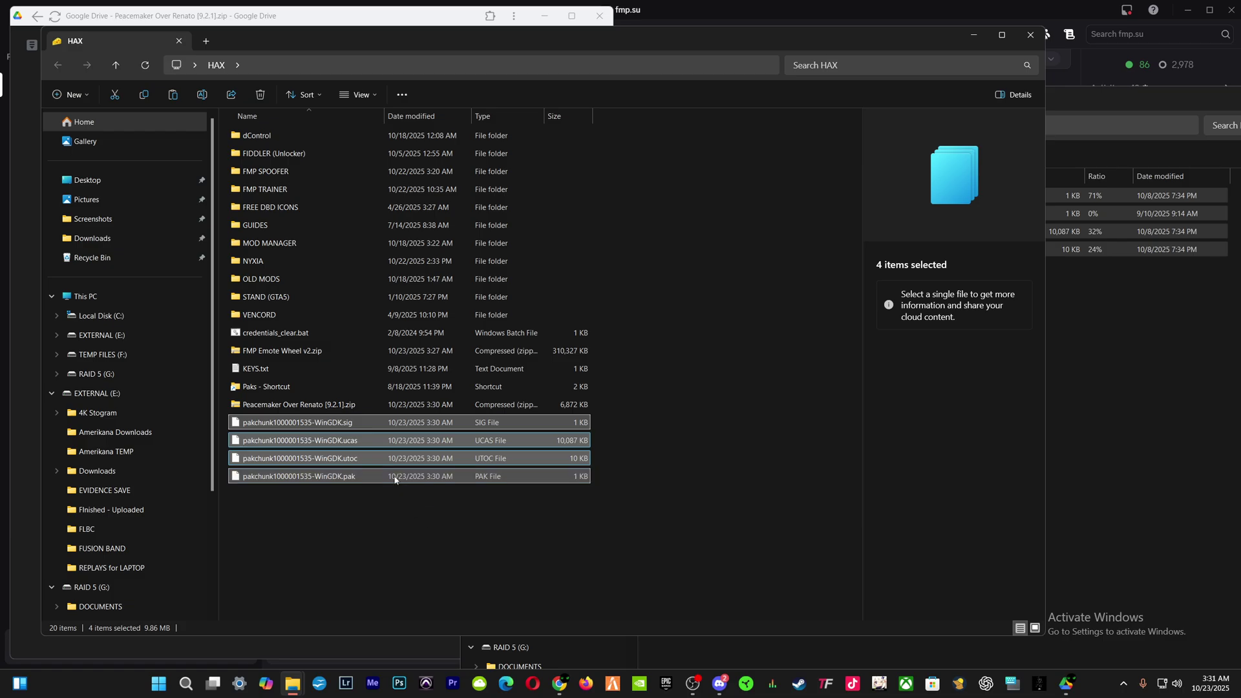
{"action": "double_click", "coordinate": [282, 388]}
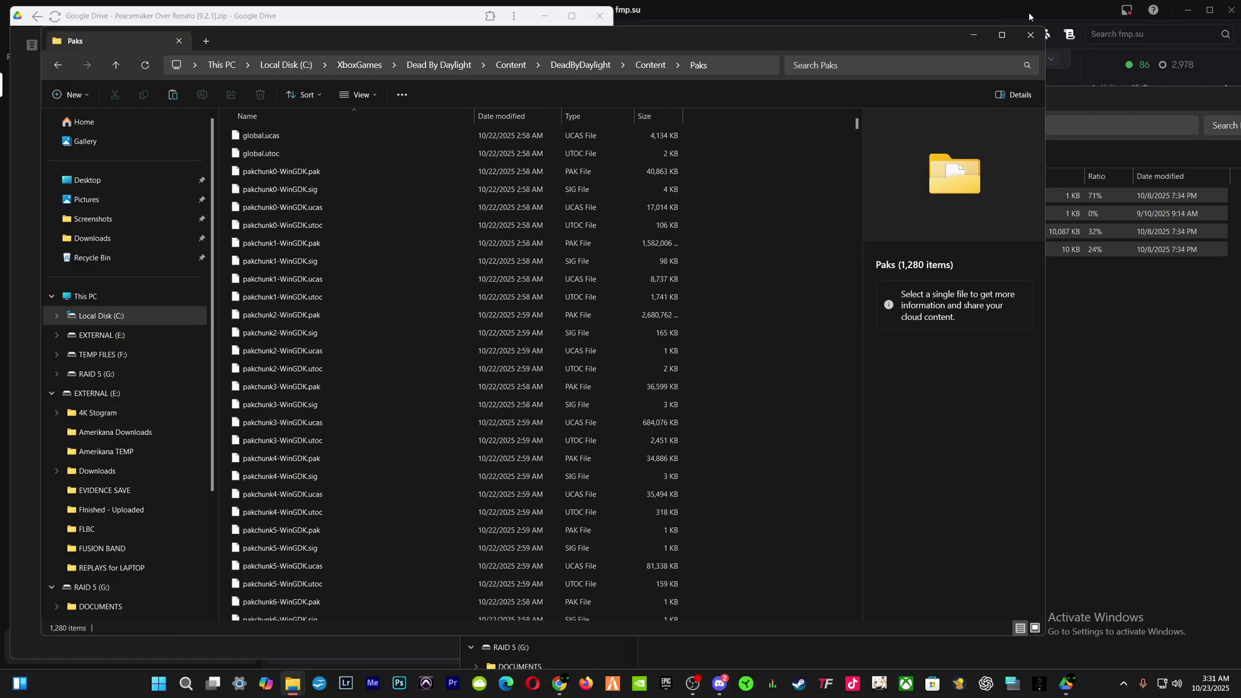
{"action": "left_click", "coordinate": [1002, 35]}
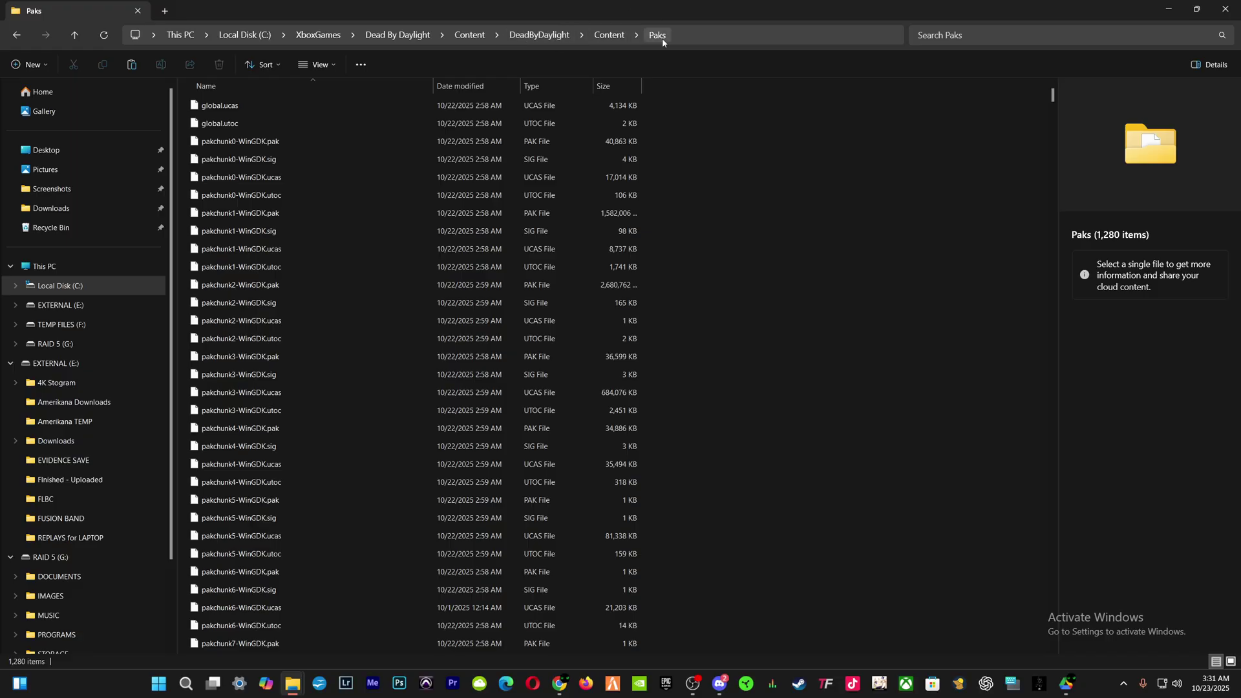
{"action": "scroll", "coordinate": [386, 459], "scroll_direction": "down", "scroll_amount": 20}
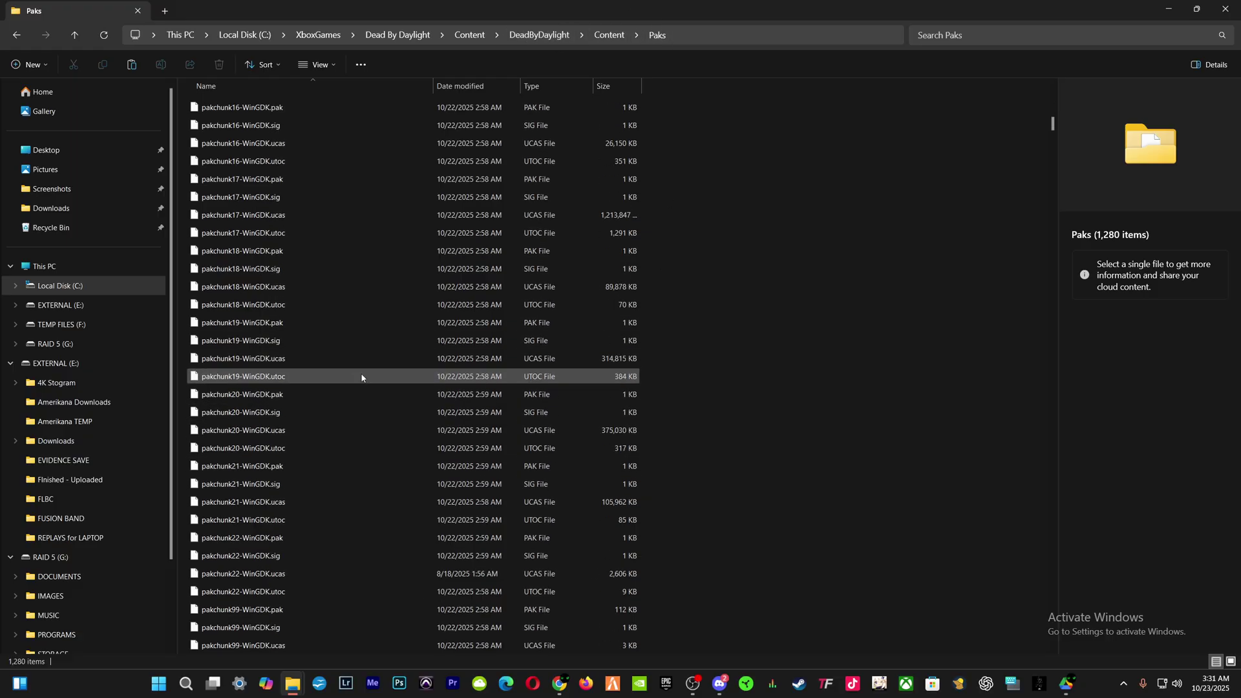
{"action": "left_click", "coordinate": [364, 306]}
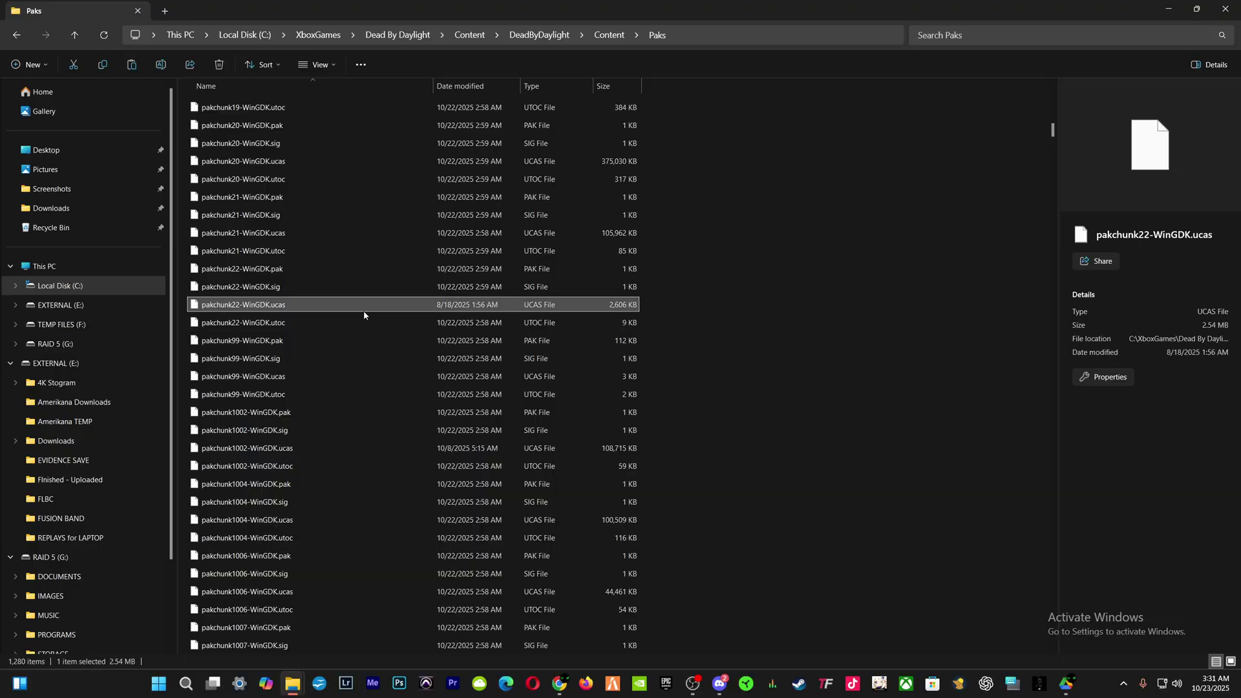
{"action": "key", "text": "ctrl+v"}
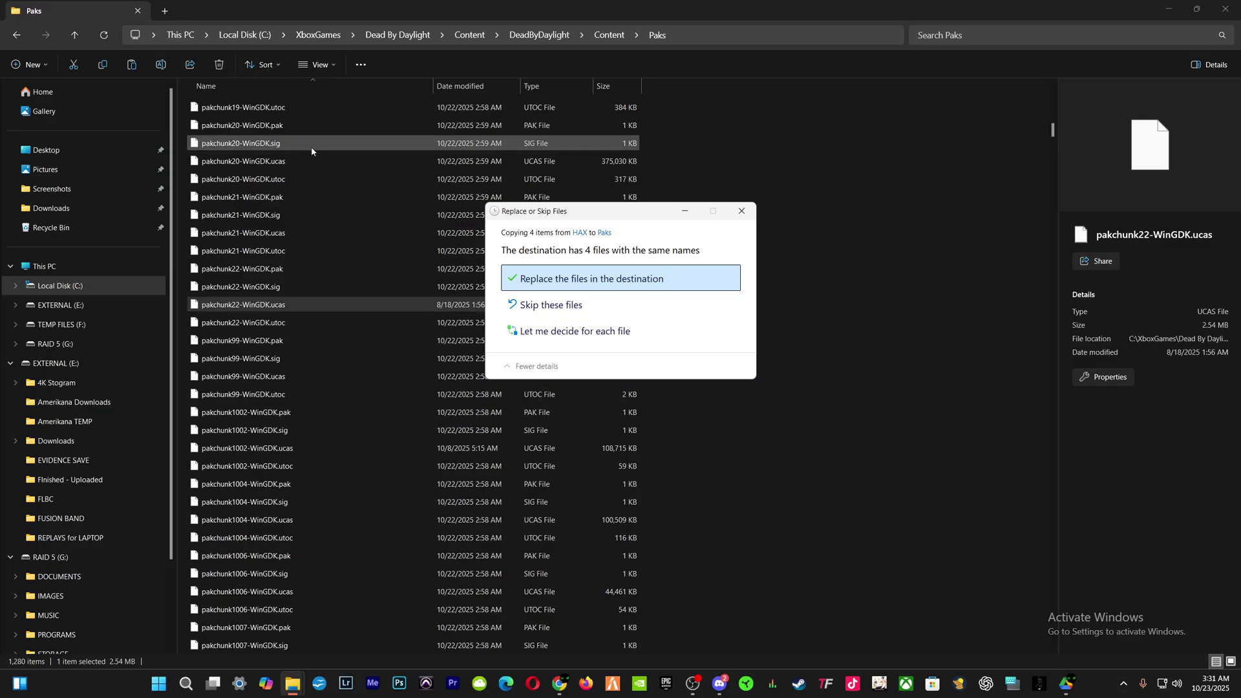
{"action": "left_click", "coordinate": [598, 285]}
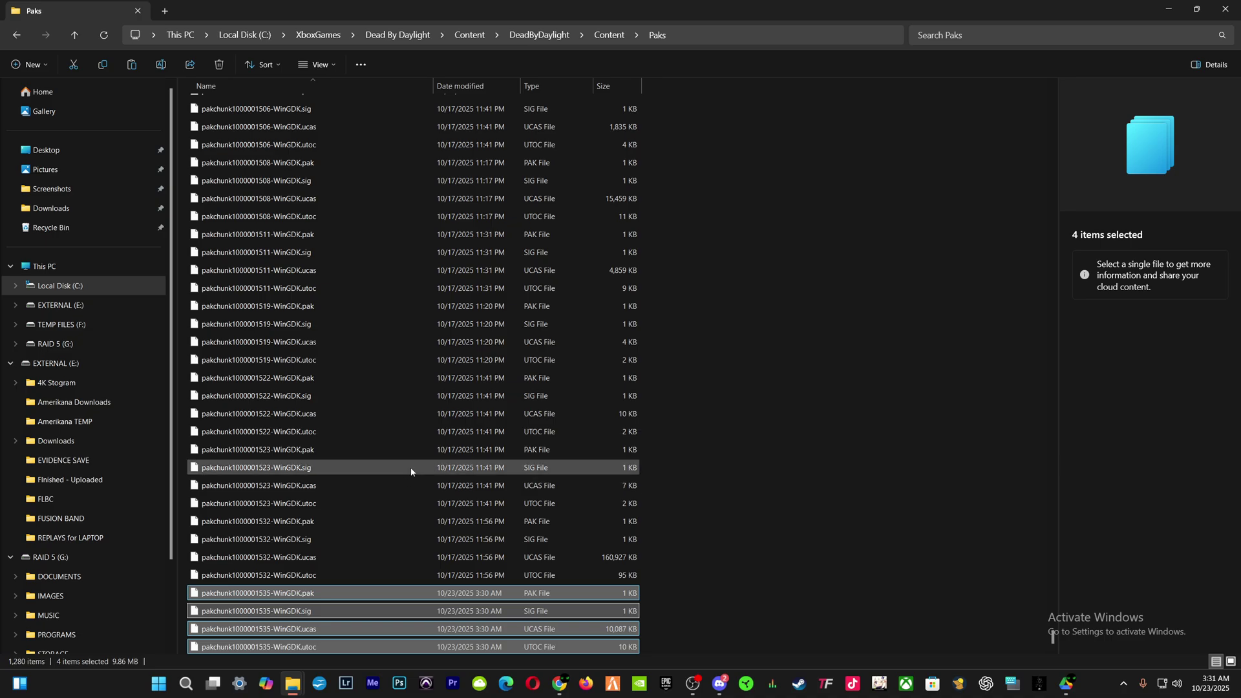
{"action": "scroll", "coordinate": [432, 445], "scroll_direction": "up", "scroll_amount": 20}
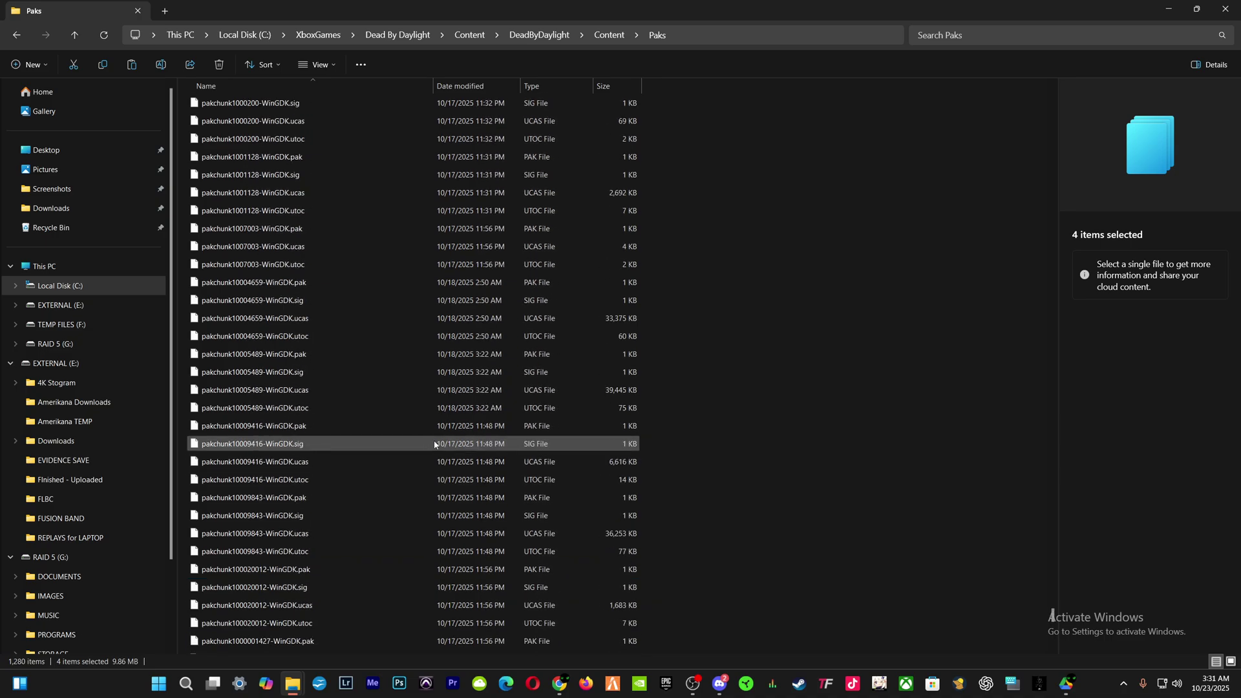
{"action": "scroll", "coordinate": [441, 445], "scroll_direction": "up", "scroll_amount": 15}
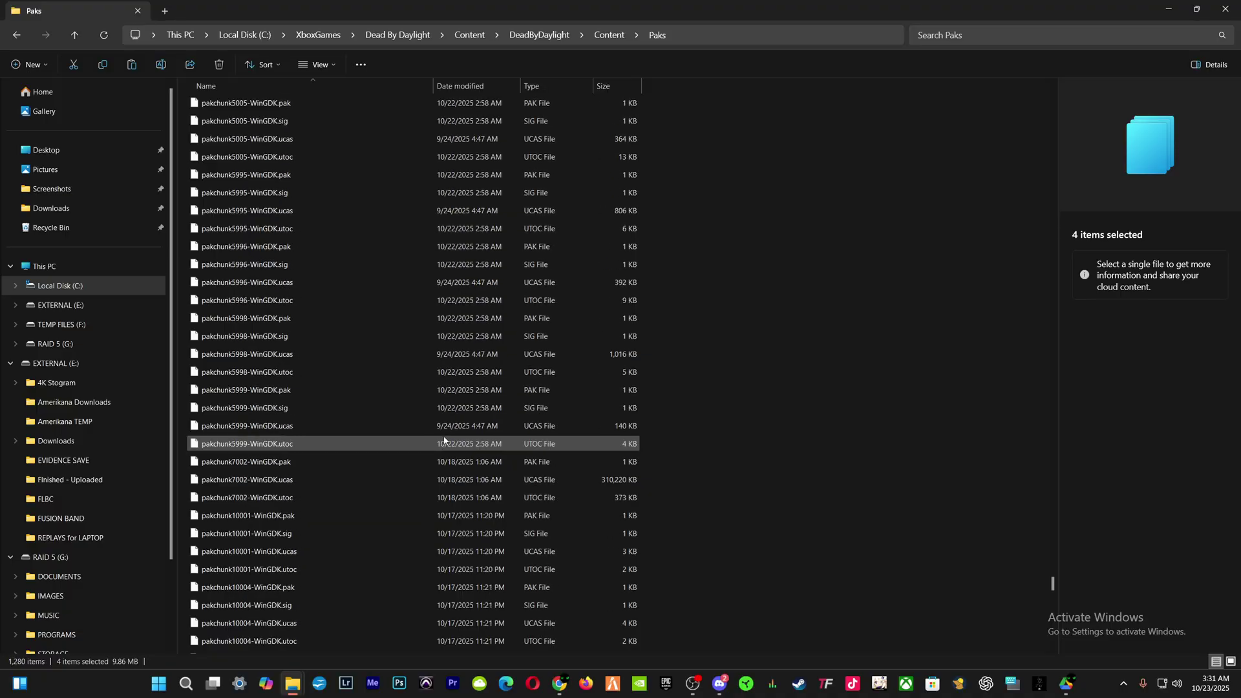
{"action": "scroll", "coordinate": [444, 435], "scroll_direction": "up", "scroll_amount": 10}
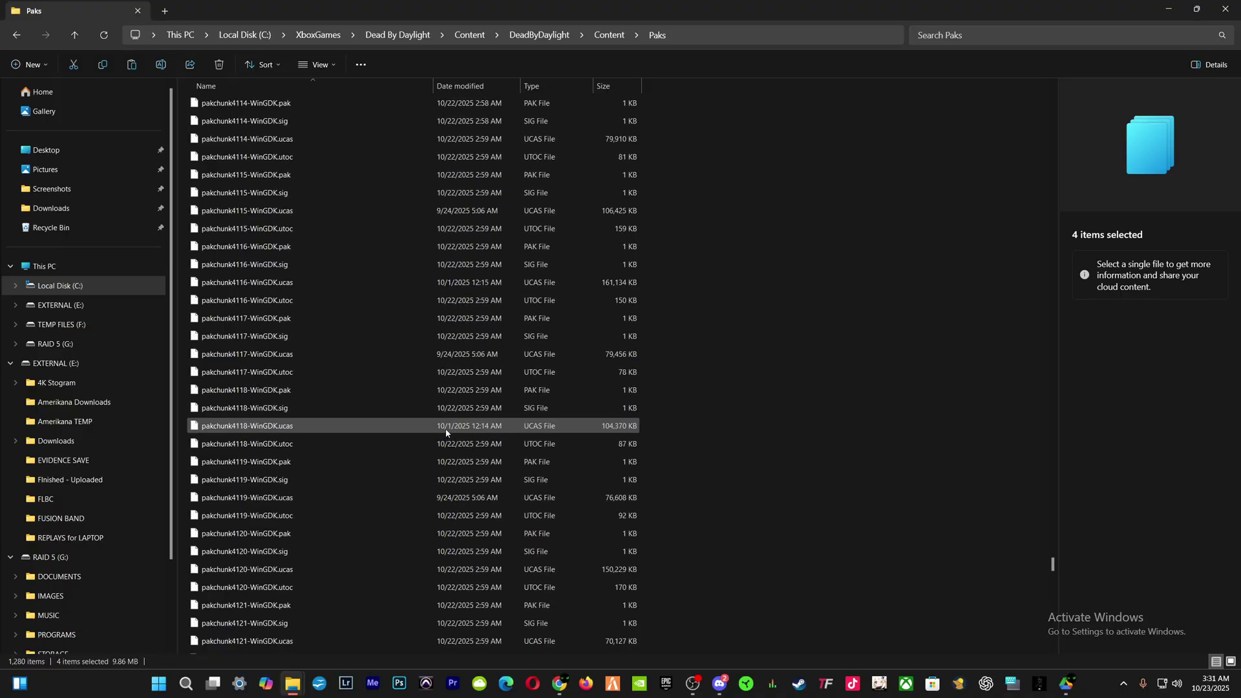
{"action": "scroll", "coordinate": [446, 425], "scroll_direction": "up", "scroll_amount": 10}
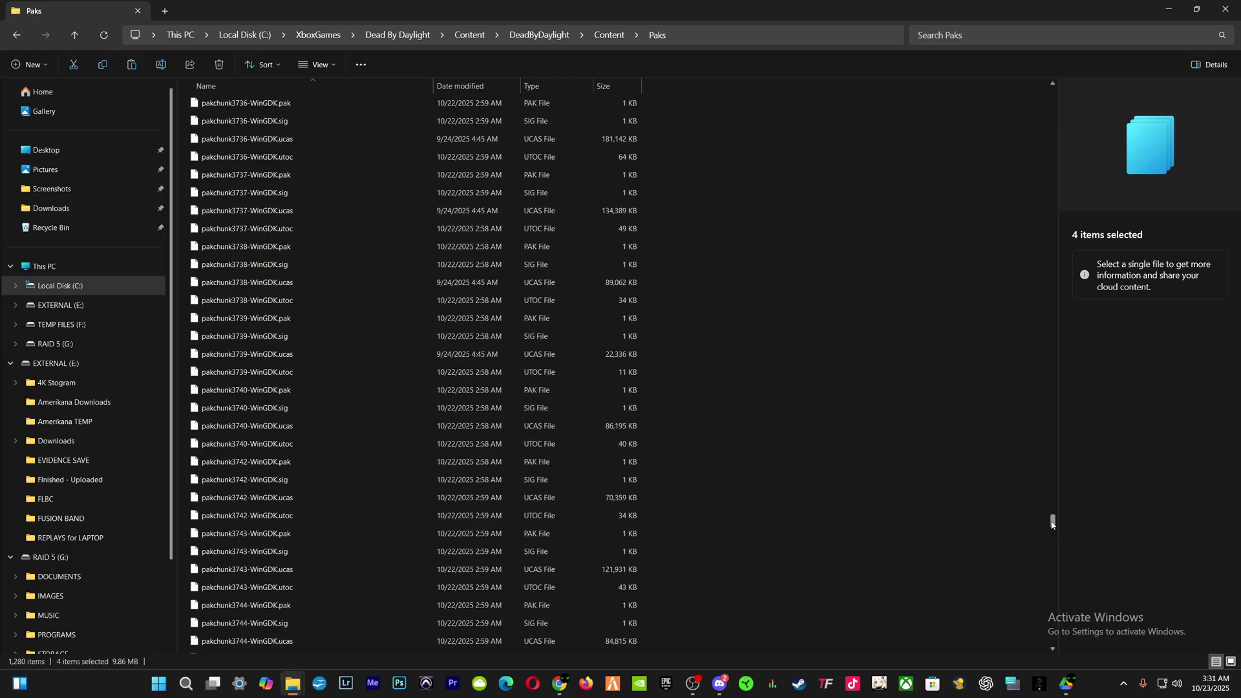
{"action": "mouse_move", "coordinate": [1055, 523]}
{"action": "left_mouse_down"}
{"action": "mouse_move", "coordinate": [1077, 412]}
{"action": "mouse_move", "coordinate": [1068, 504]}
{"action": "left_mouse_up"}
{"action": "scroll", "coordinate": [388, 536], "scroll_direction": "down", "scroll_amount": 7}
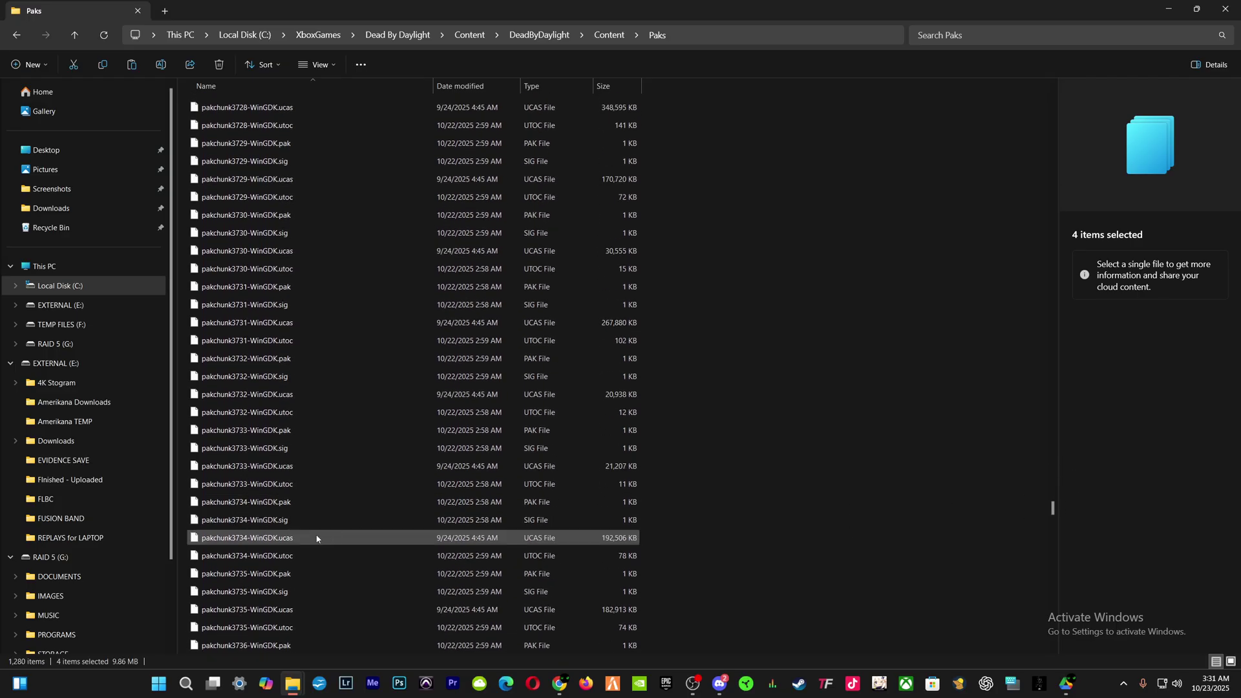
{"action": "left_click", "coordinate": [252, 557]}
{"action": "scroll", "coordinate": [255, 568], "scroll_direction": "down", "scroll_amount": 12}
{"action": "scroll", "coordinate": [294, 578], "scroll_direction": "down", "scroll_amount": 20}
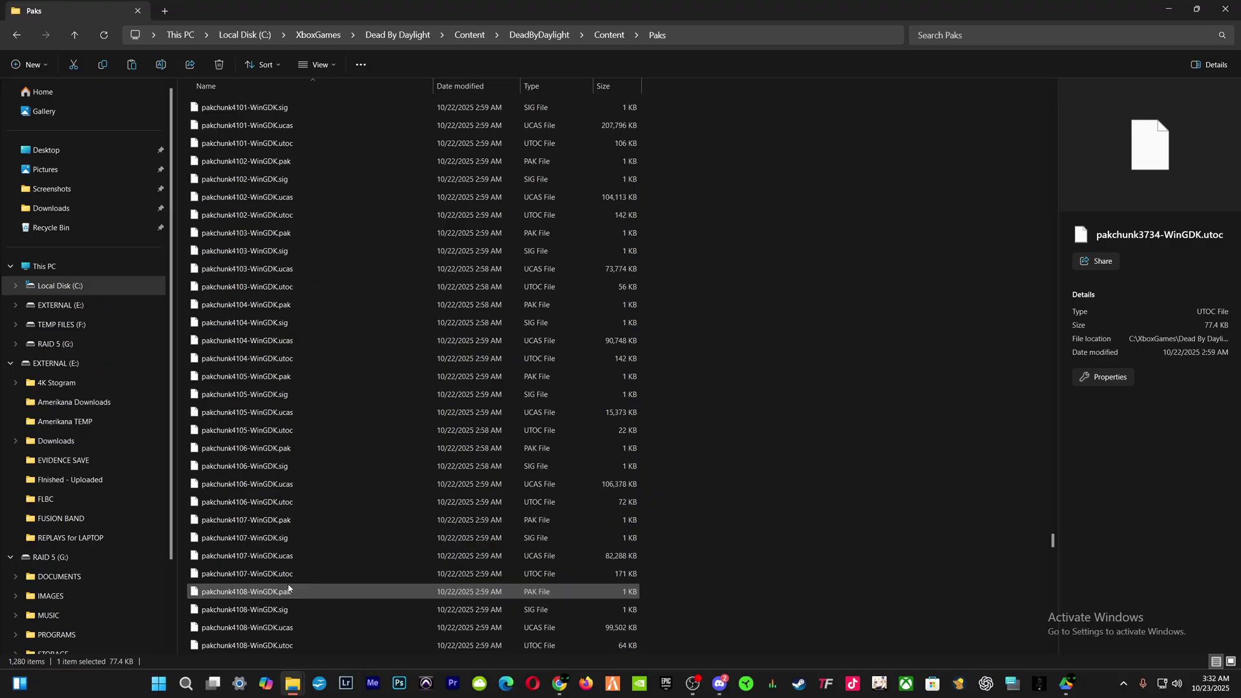
{"action": "scroll", "coordinate": [299, 582], "scroll_direction": "up", "scroll_amount": 1}
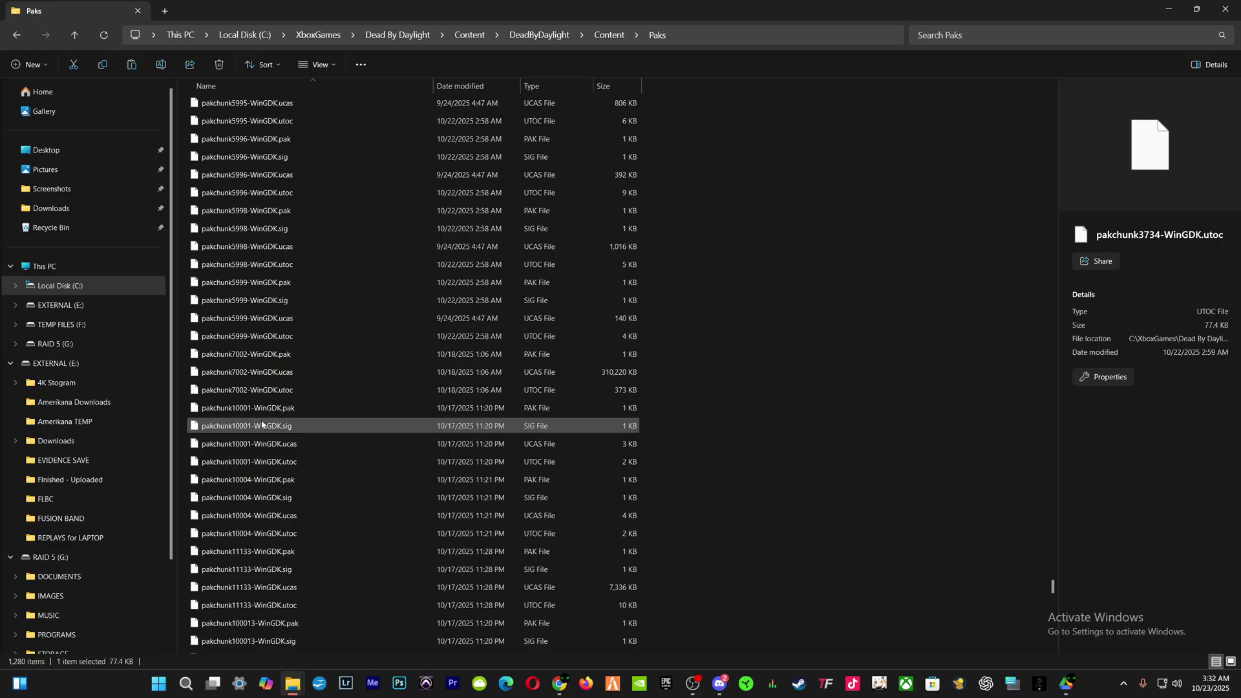
{"action": "left_click", "coordinate": [240, 337]}
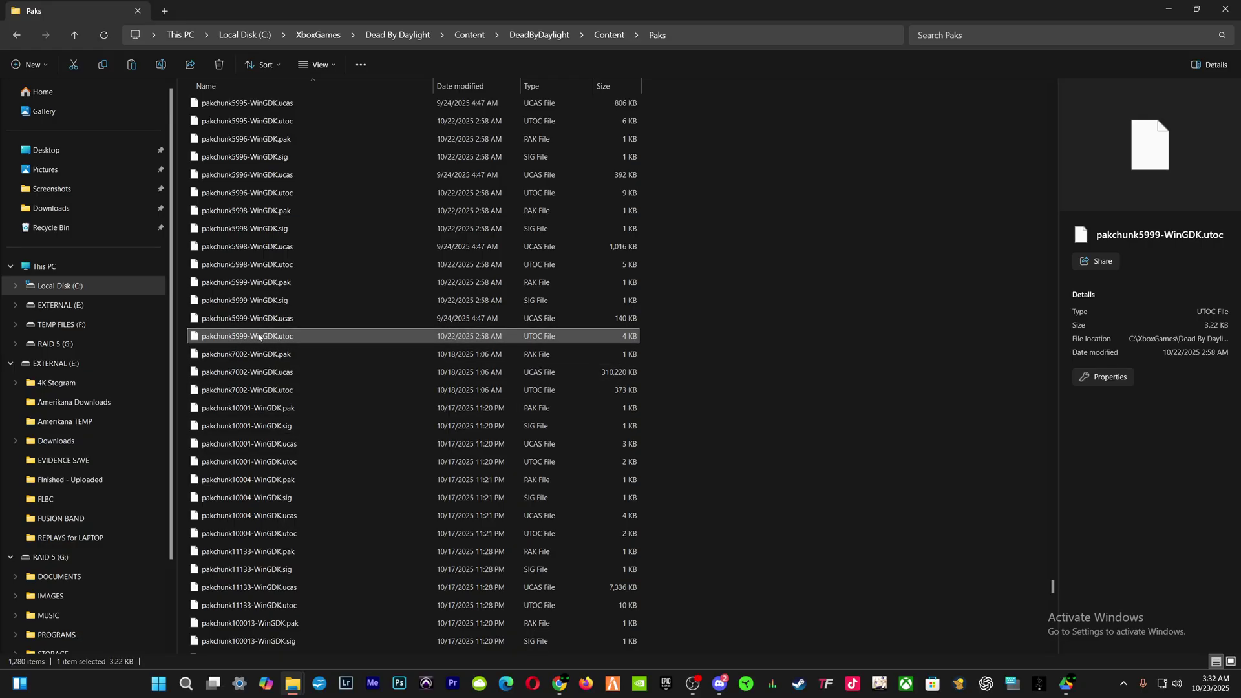
{"action": "left_click", "coordinate": [332, 359]}
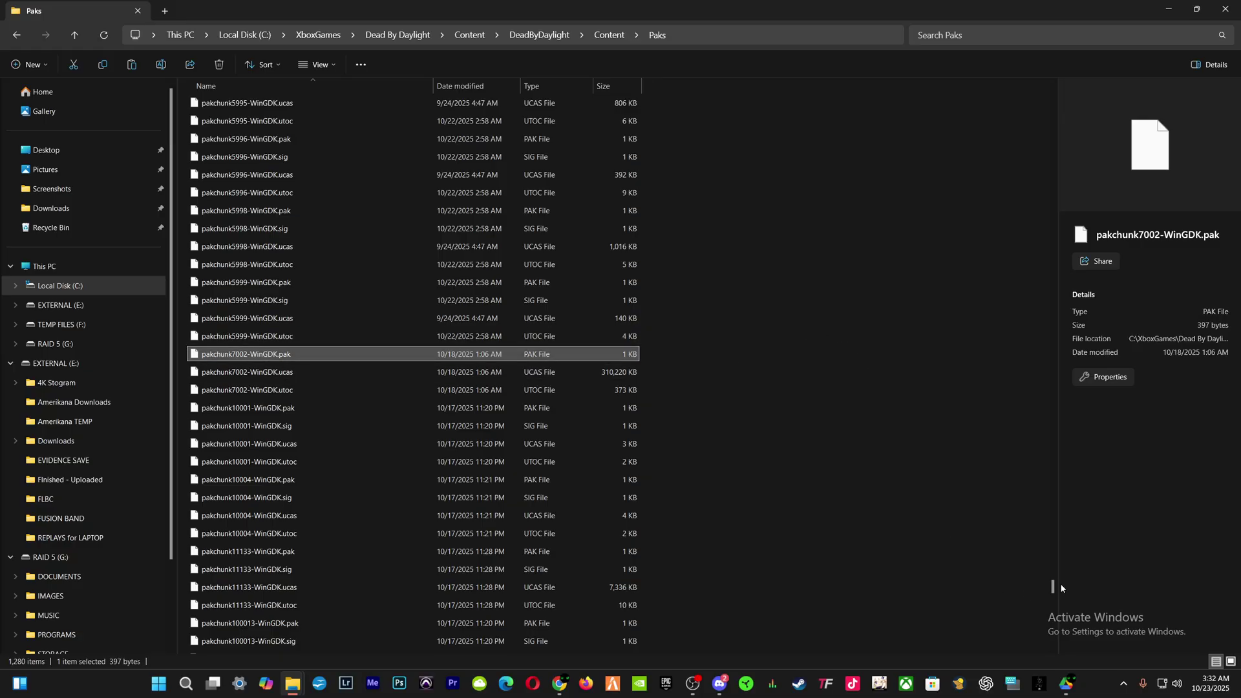
{"action": "left_click_drag", "start_coordinate": [1053, 587], "coordinate": [1053, 637]}
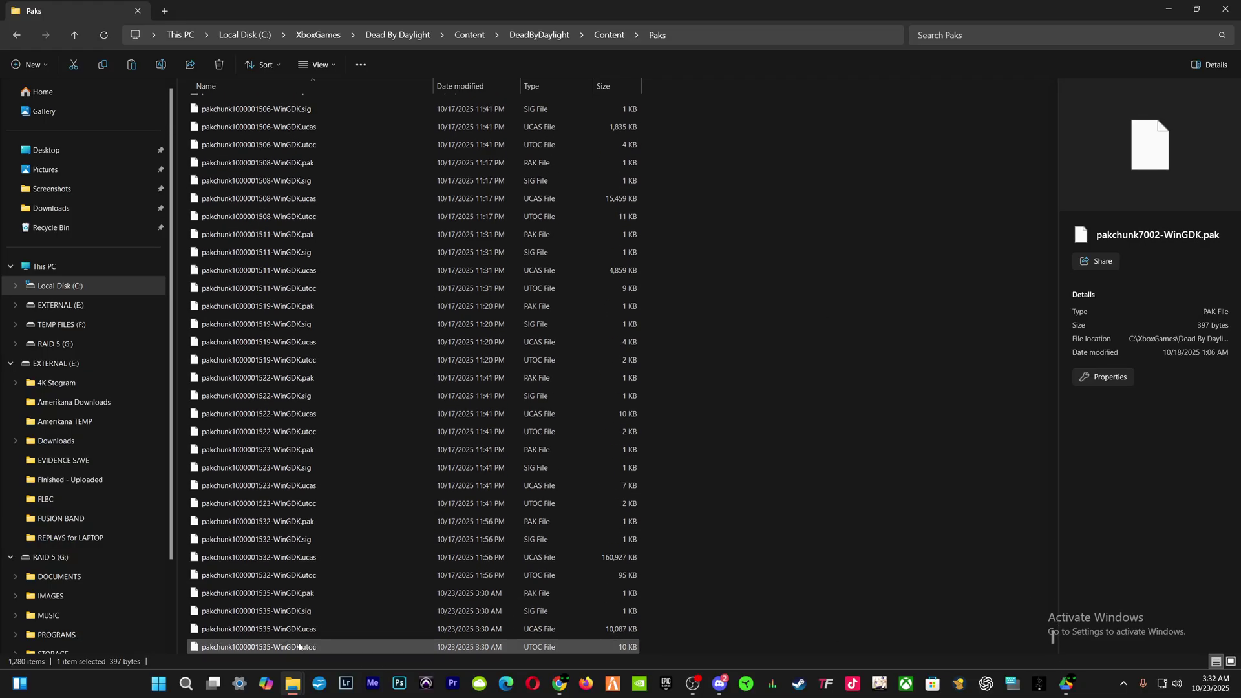
{"action": "left_click", "coordinate": [362, 646], "text": "shift"}
{"action": "scroll", "coordinate": [365, 504], "scroll_direction": "up", "scroll_amount": 20}
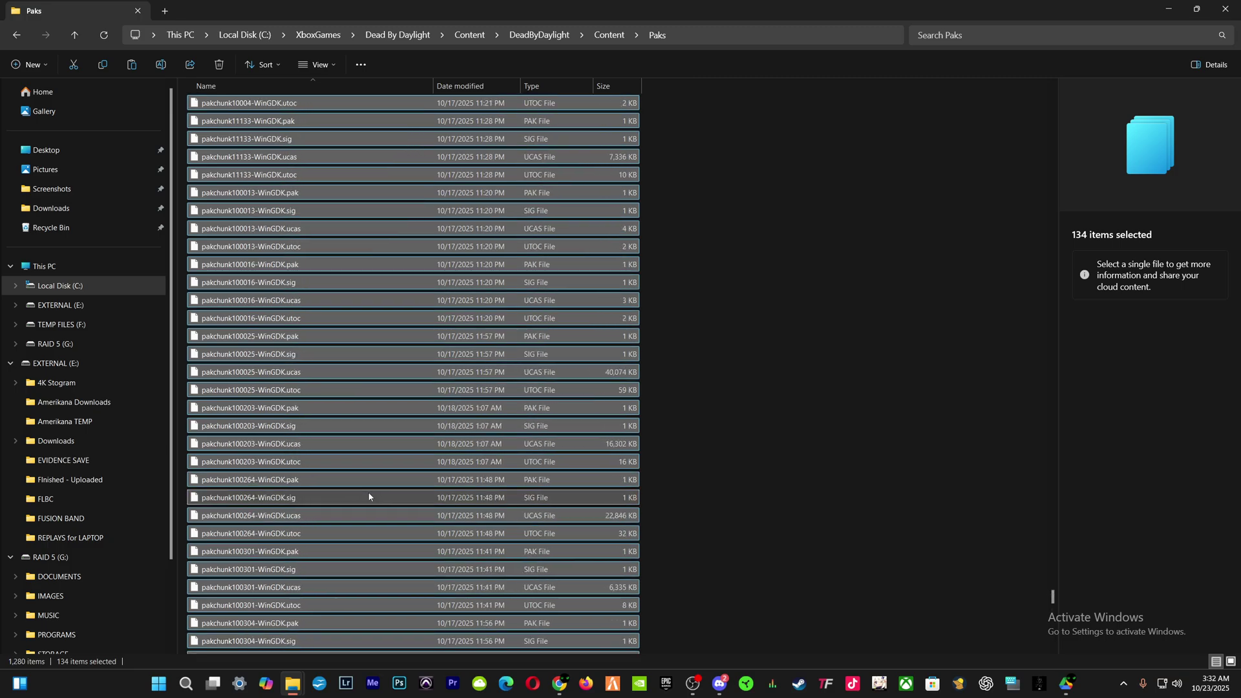
{"action": "scroll", "coordinate": [368, 497], "scroll_direction": "down", "scroll_amount": 4}
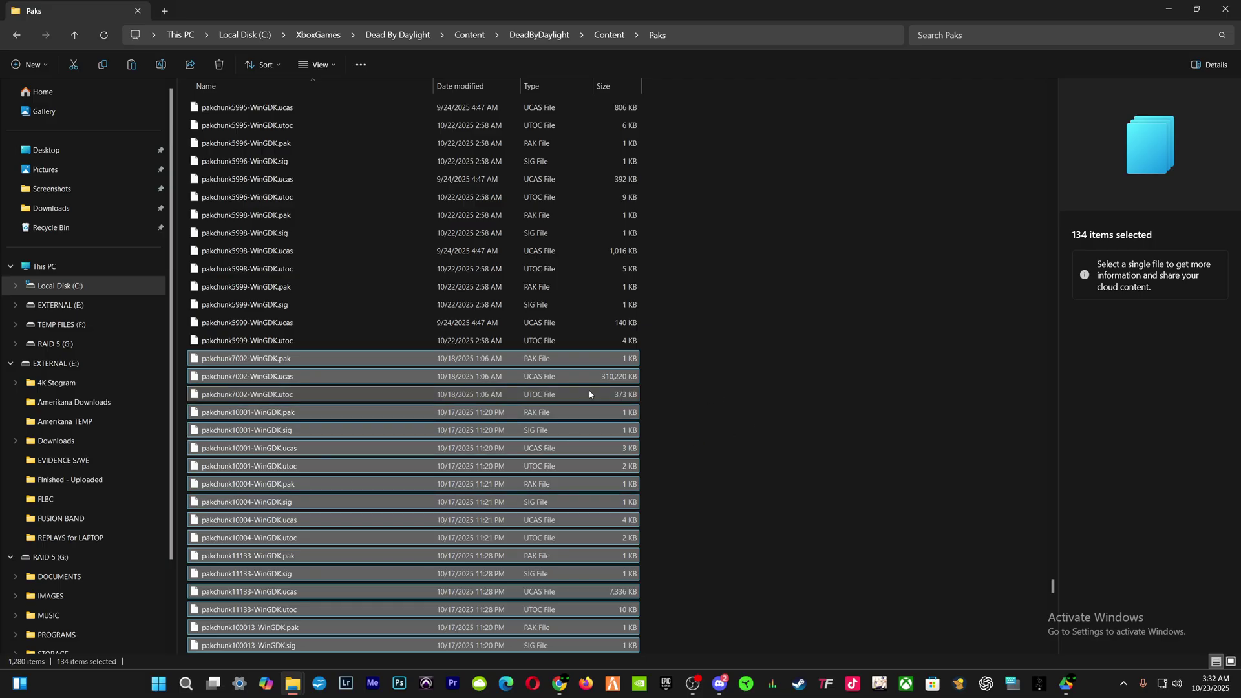
{"action": "left_click", "coordinate": [327, 358]}
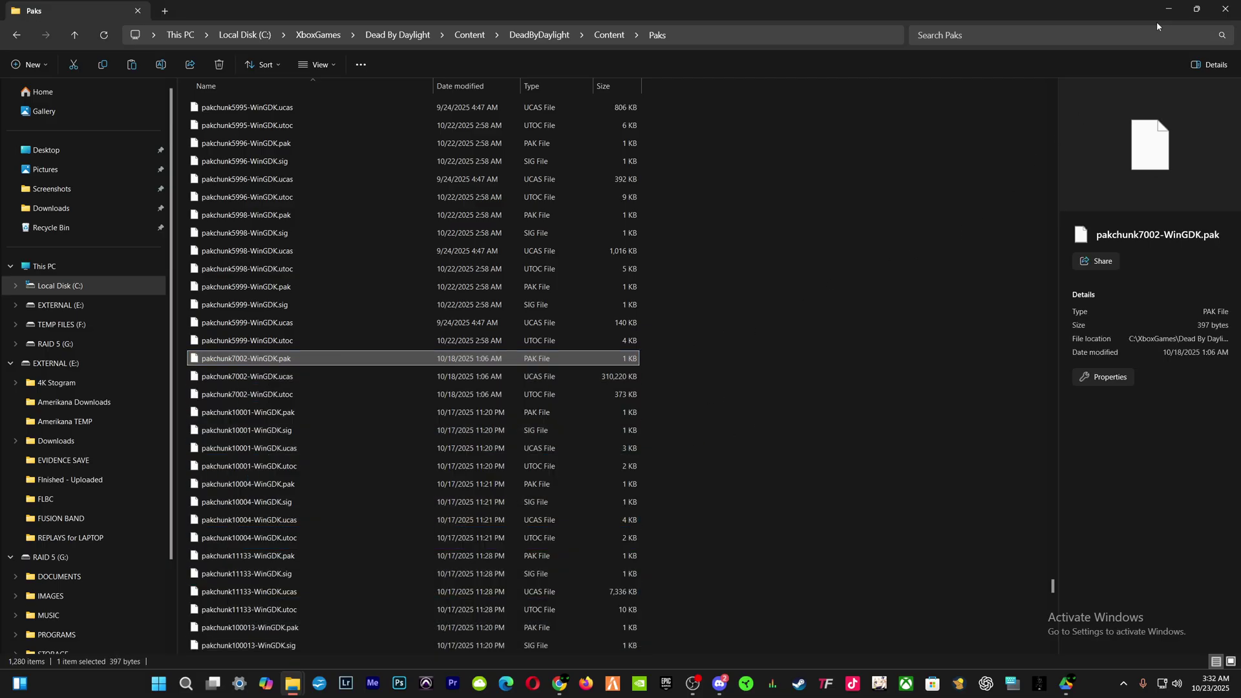
{"action": "left_click", "coordinate": [1197, 11]}
Minimize the Paks, zip and Discord windows; close Chrome, Google Drive and the last Explorer window.
{"action": "left_click", "coordinate": [976, 17]}
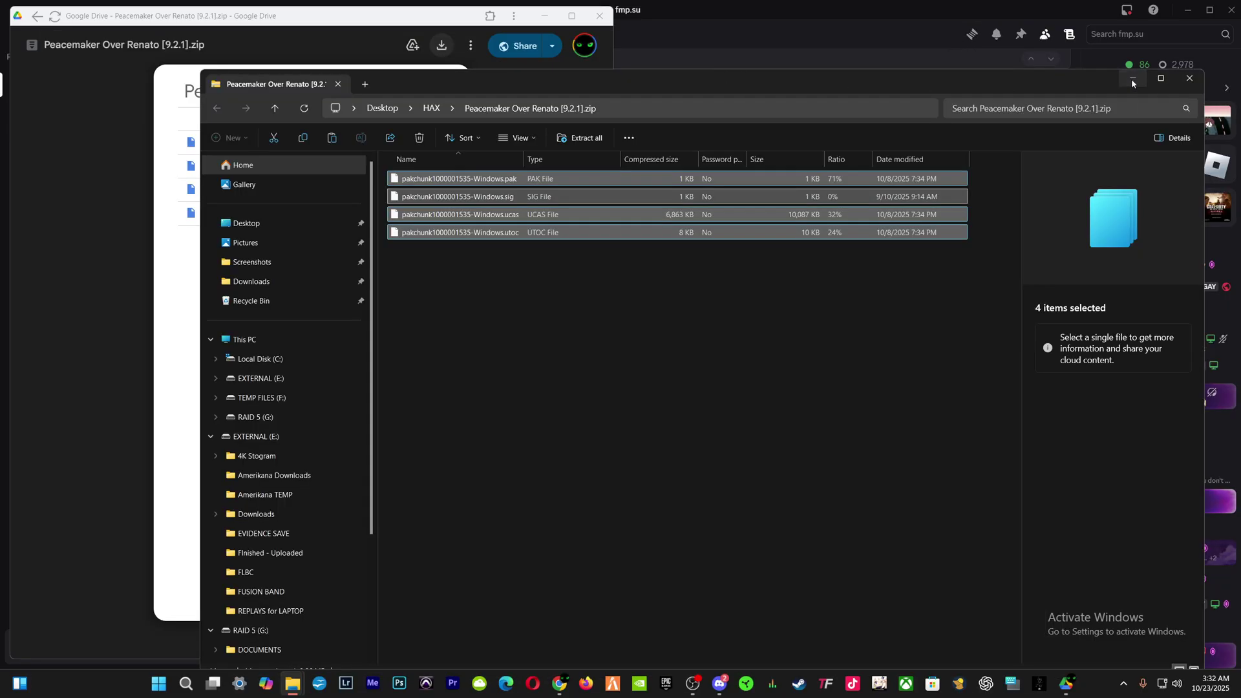
{"action": "left_click", "coordinate": [1132, 78]}
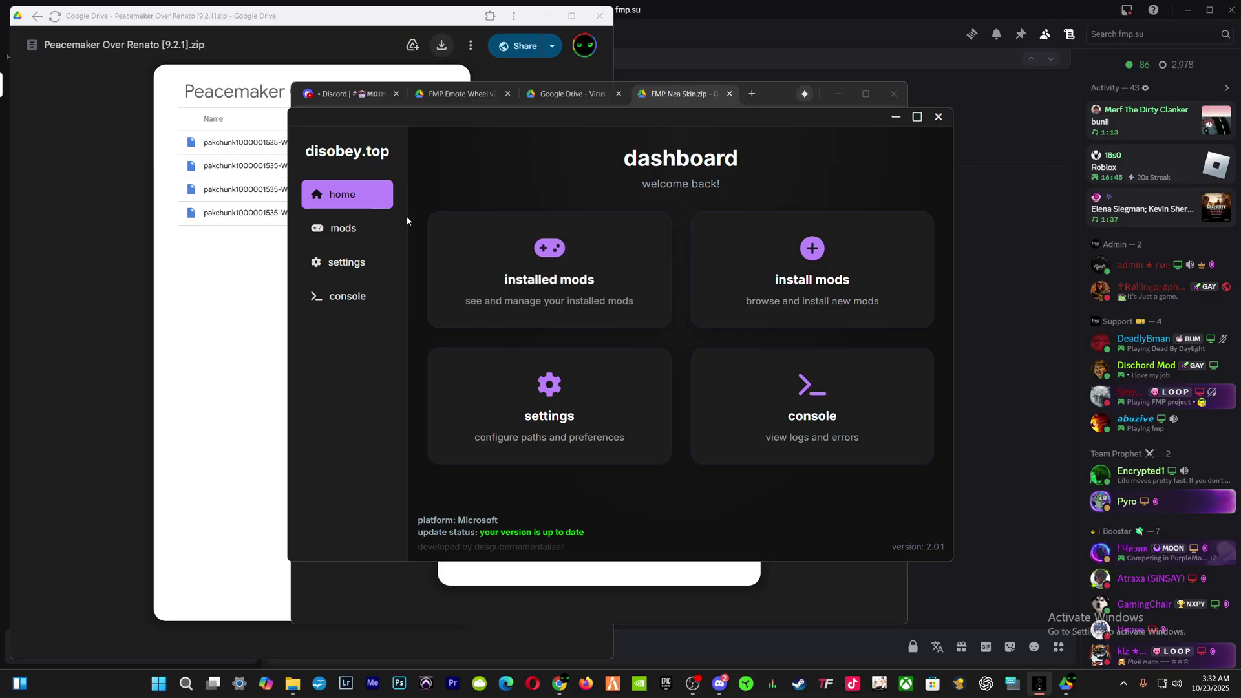
{"action": "left_click", "coordinate": [893, 94]}
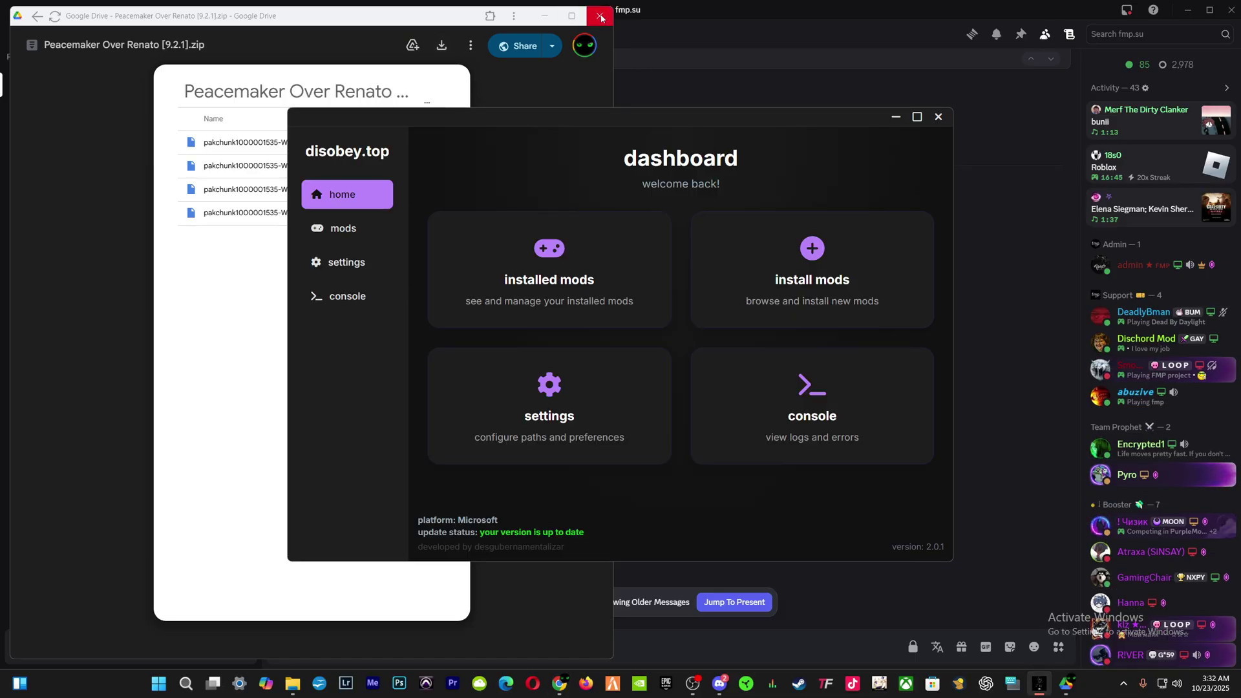
{"action": "left_click", "coordinate": [601, 17]}
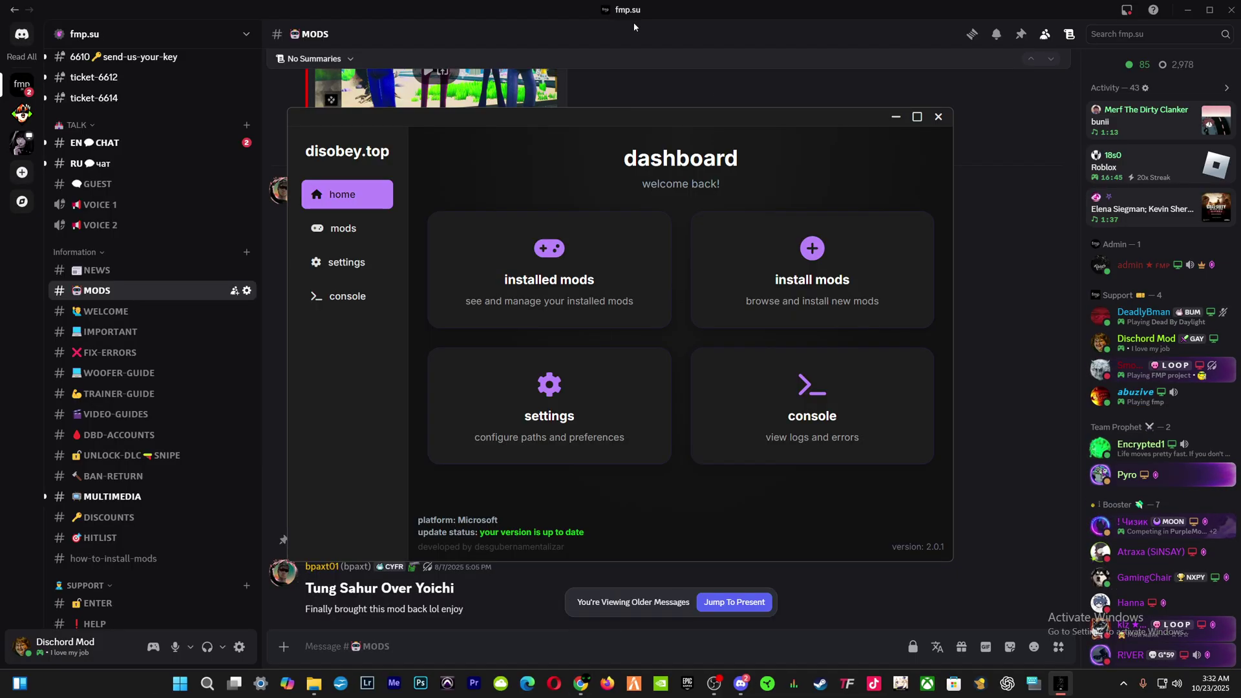
{"action": "left_click", "coordinate": [1187, 10]}
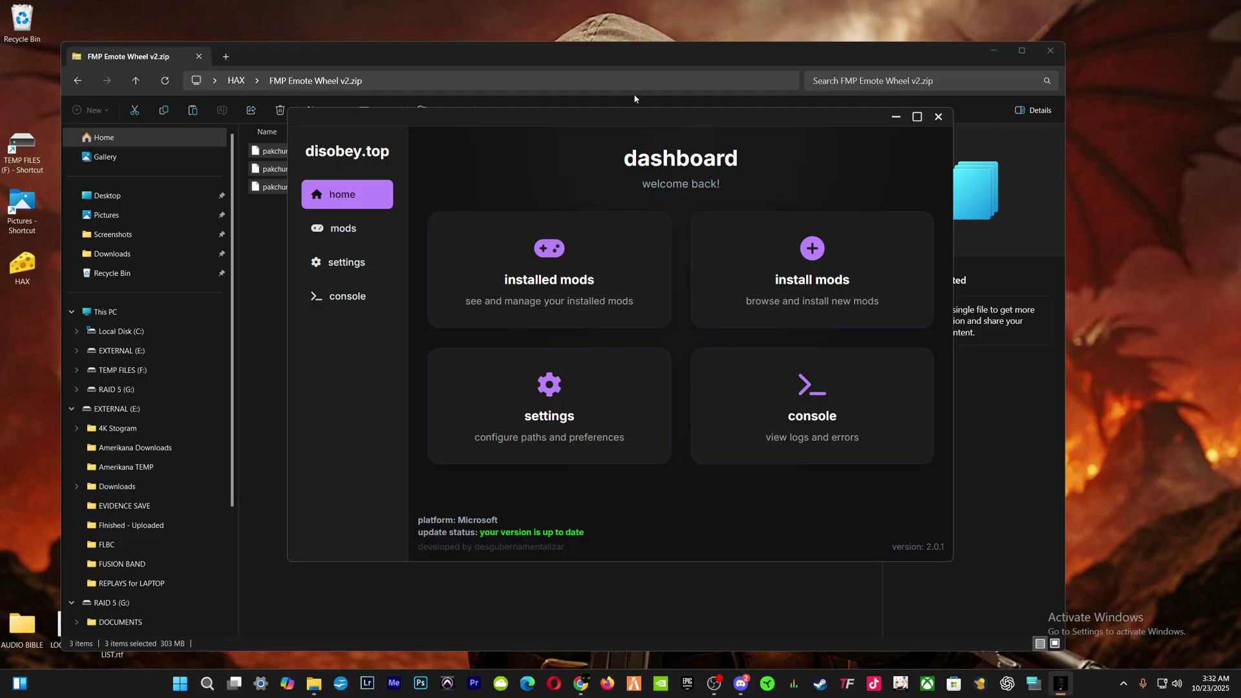
{"action": "left_click", "coordinate": [1050, 50]}
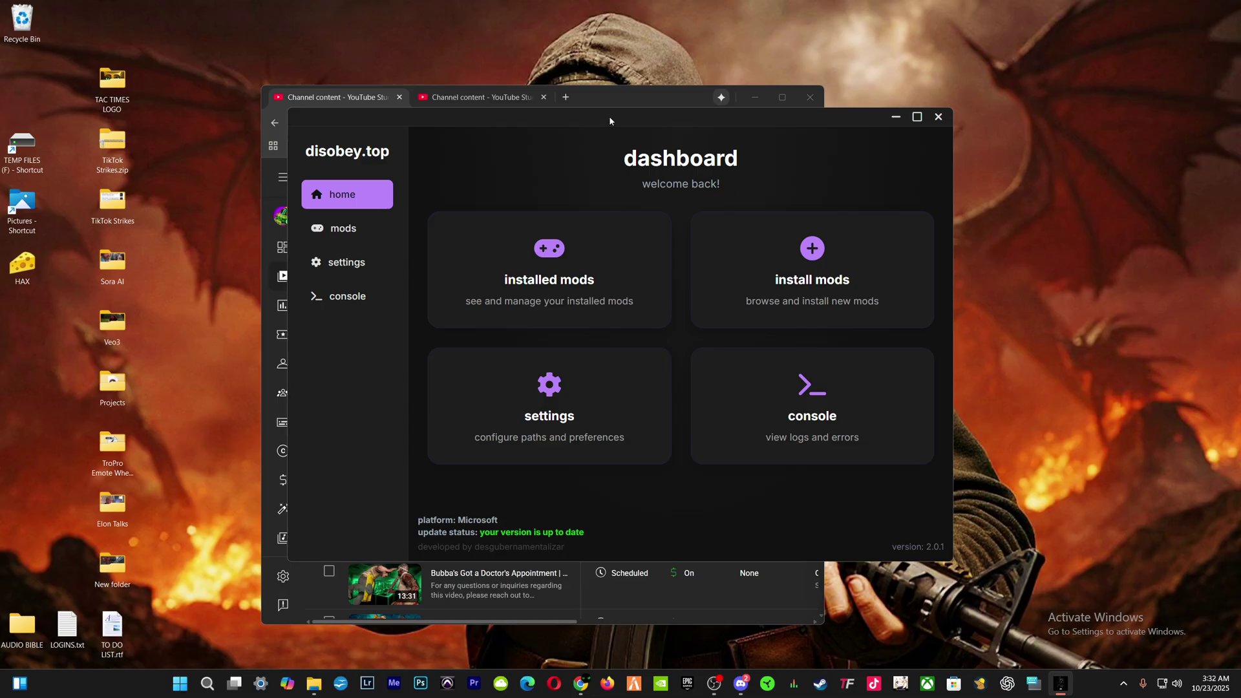
Bring up disobey.top's installed mods list and scroll it to locate Peacemaker Over Renato [9.2.1].
{"action": "left_click", "coordinate": [754, 97]}
{"action": "left_click_drag", "start_coordinate": [670, 118], "coordinate": [627, 104]}
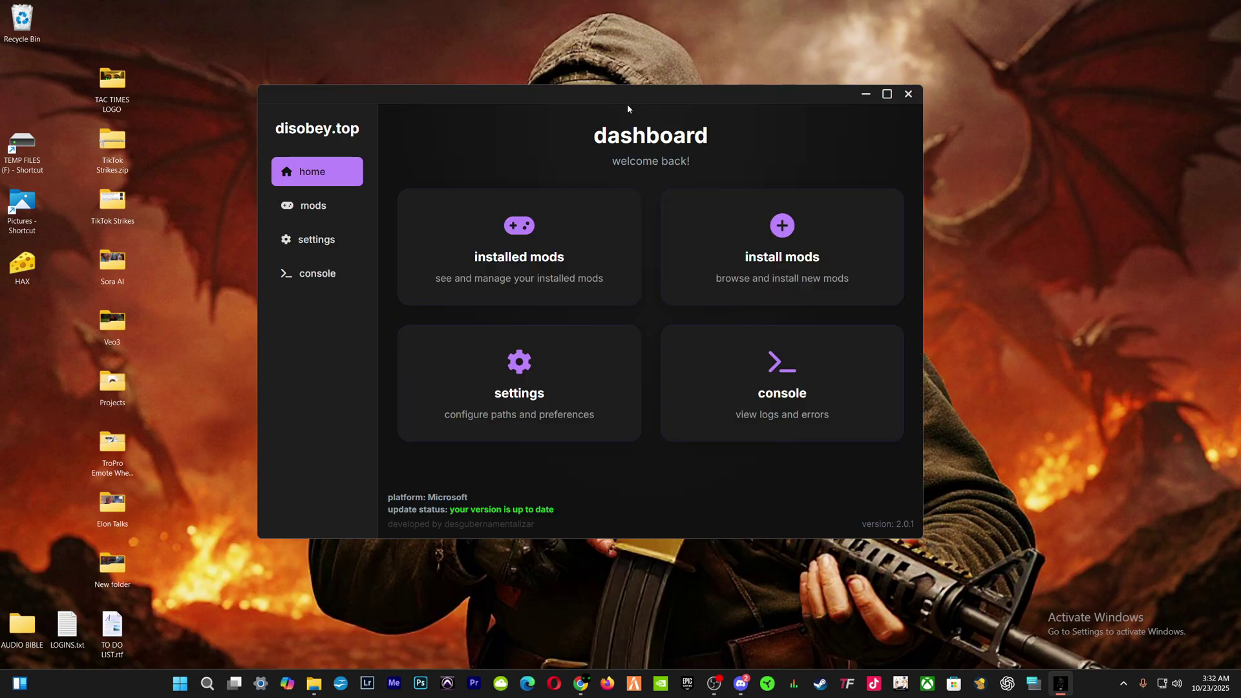
{"action": "left_click", "coordinate": [414, 206]}
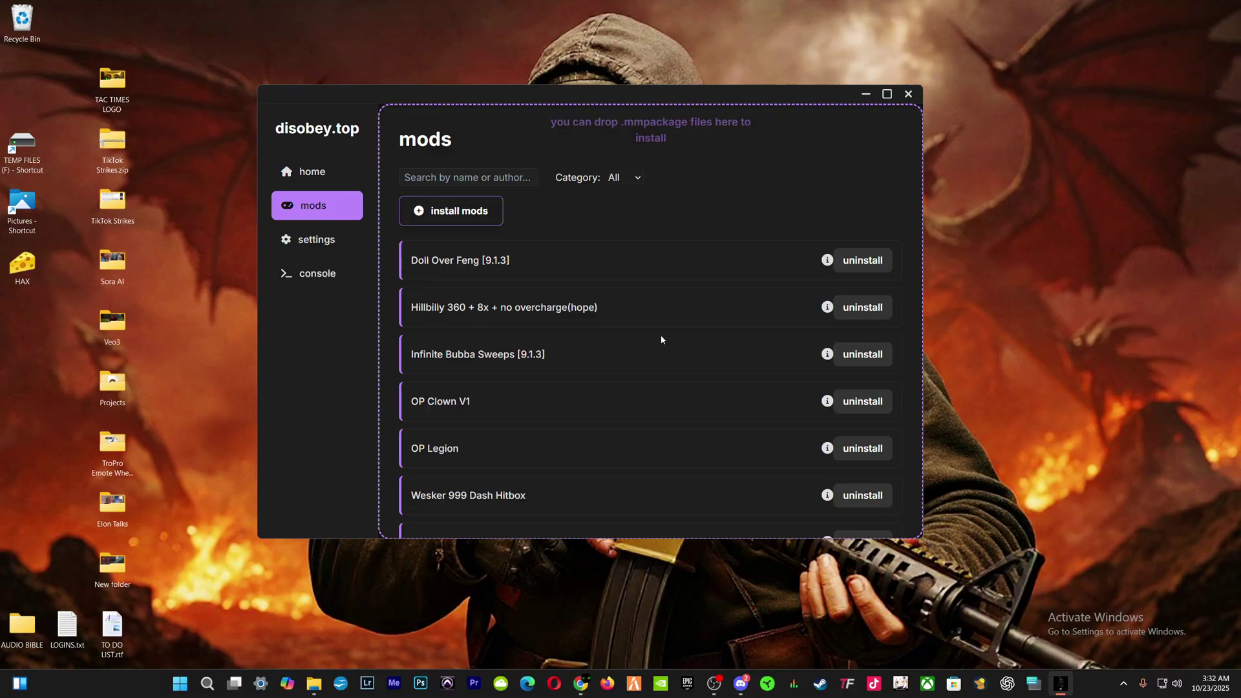
{"action": "scroll", "coordinate": [502, 345], "scroll_direction": "down", "scroll_amount": 15}
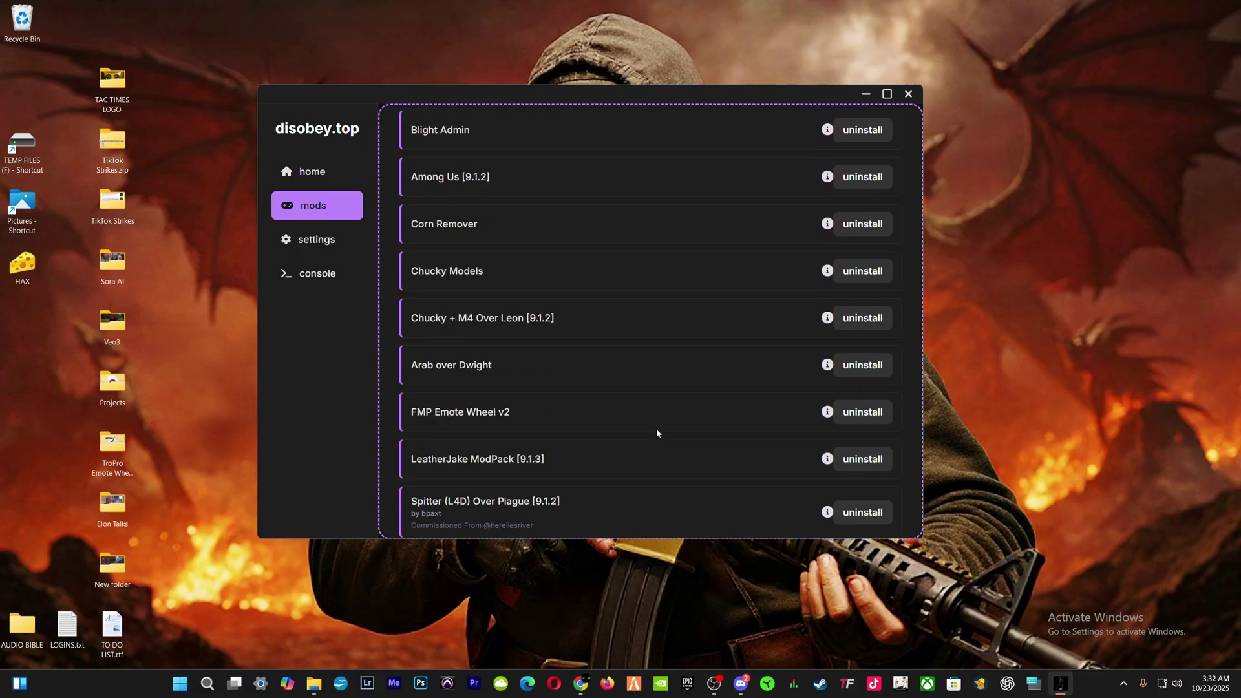
{"action": "scroll", "coordinate": [851, 422], "scroll_direction": "down", "scroll_amount": 2}
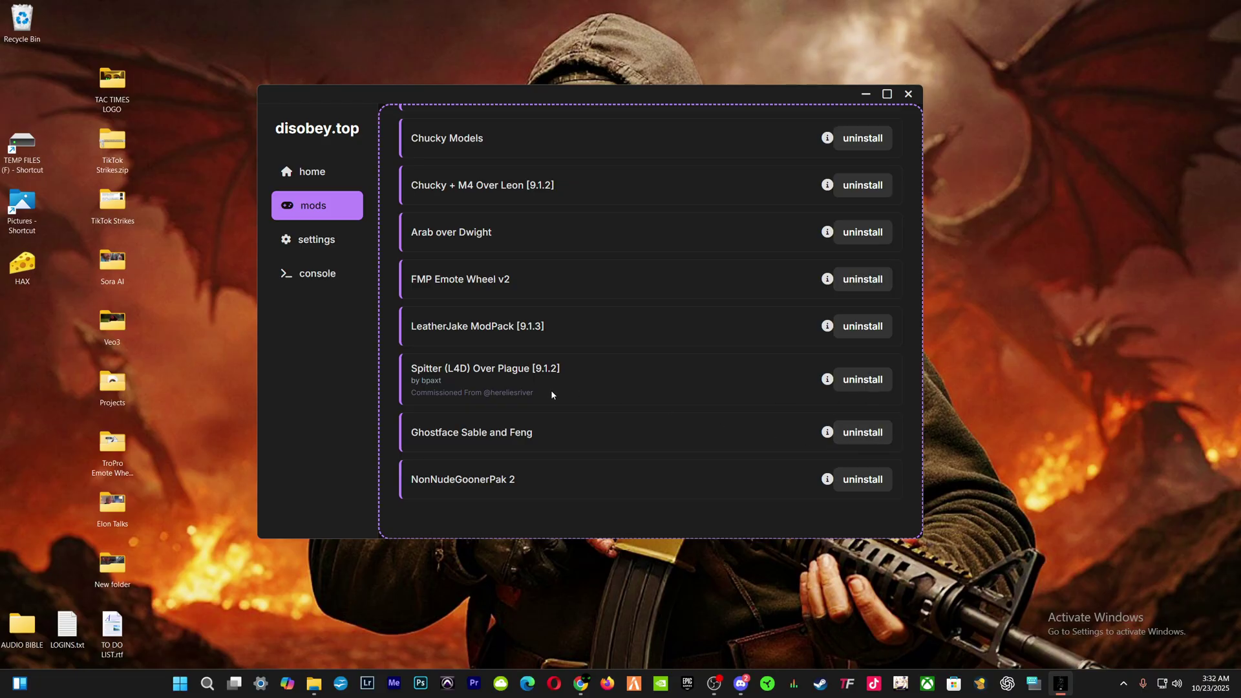
{"action": "scroll", "coordinate": [643, 423], "scroll_direction": "up", "scroll_amount": 1}
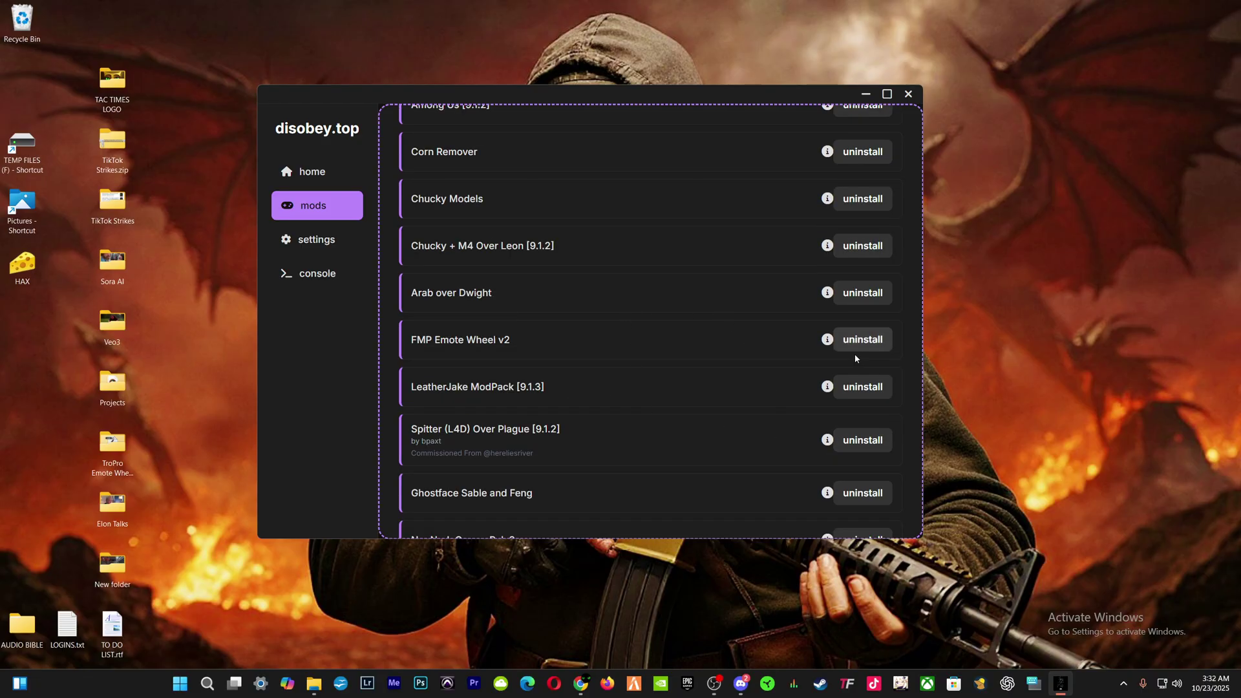
{"action": "scroll", "coordinate": [854, 346], "scroll_direction": "up", "scroll_amount": 12}
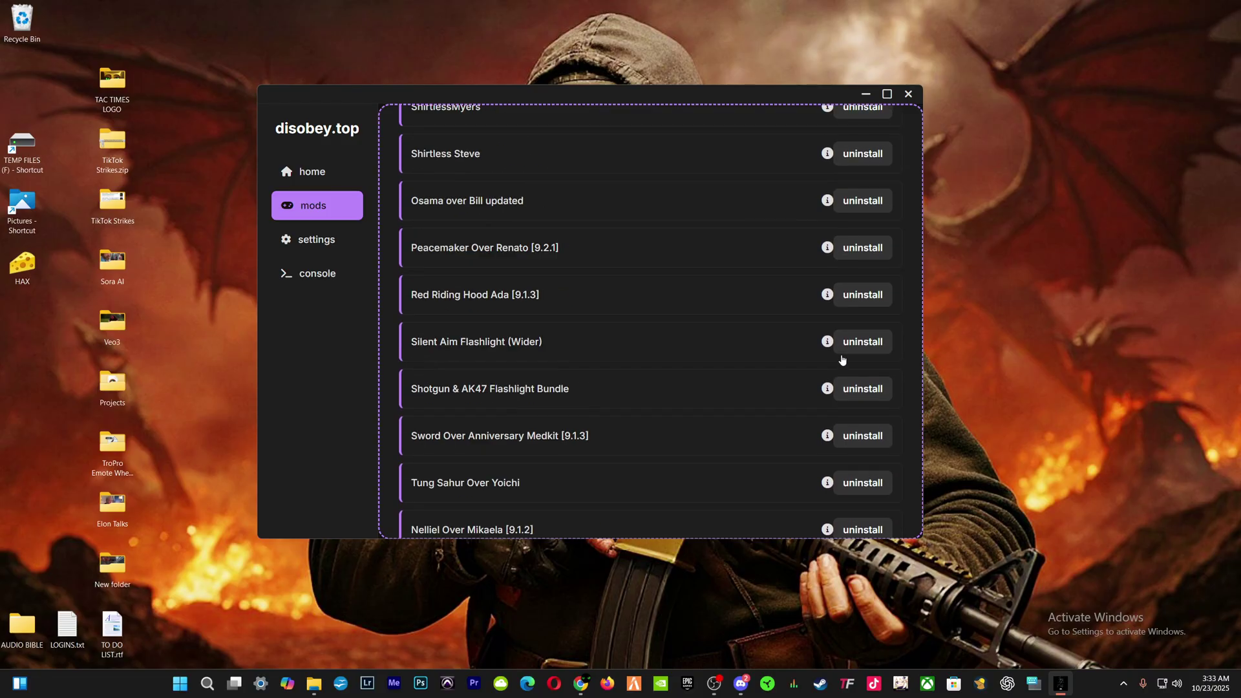
{"action": "scroll", "coordinate": [840, 385], "scroll_direction": "up", "scroll_amount": 7}
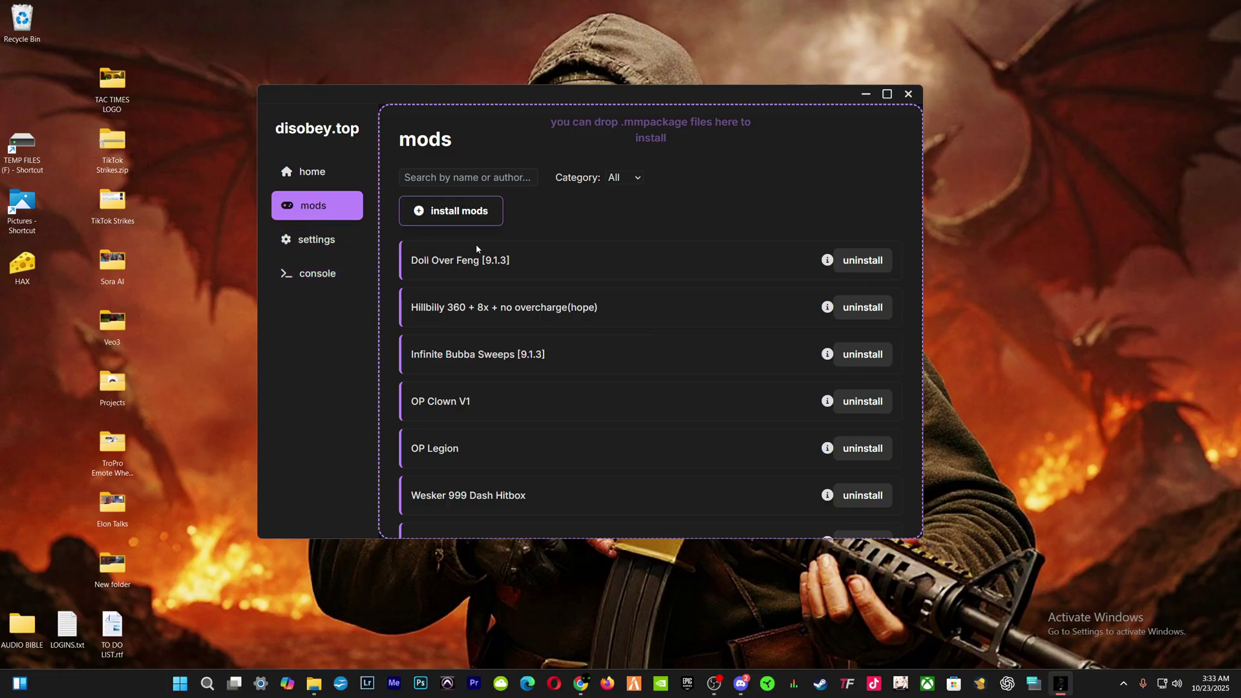
{"action": "left_click", "coordinate": [452, 208]}
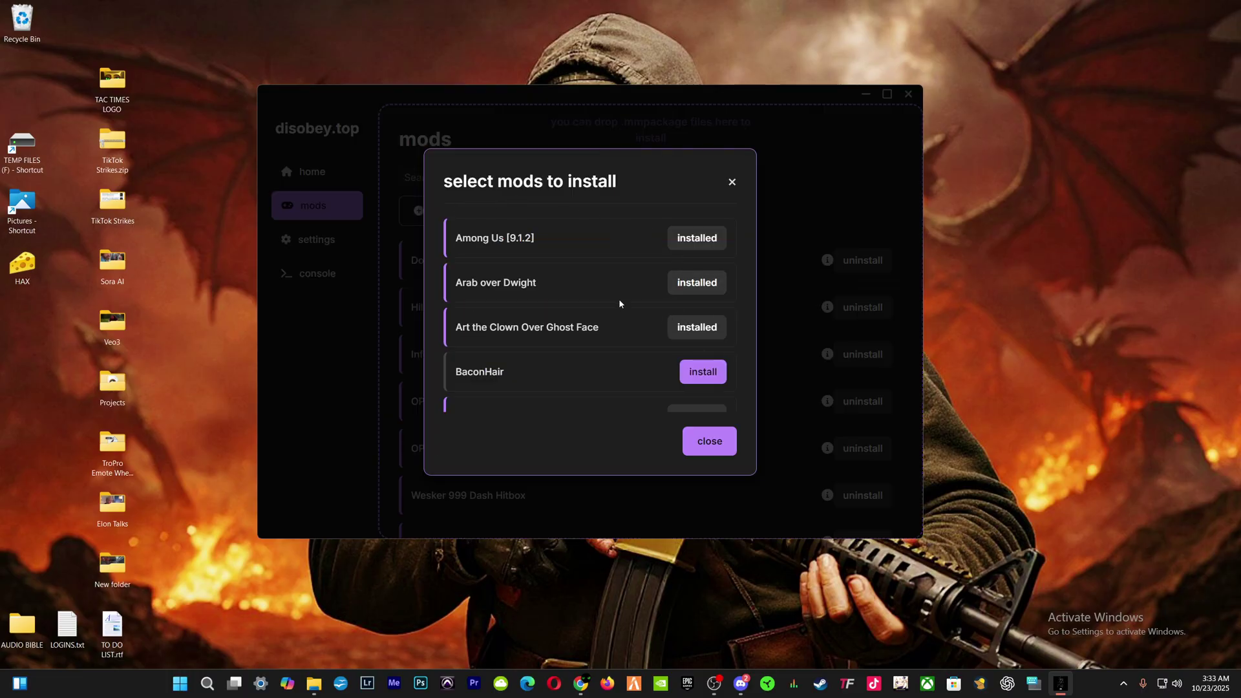
{"action": "scroll", "coordinate": [619, 302], "scroll_direction": "down", "scroll_amount": 10}
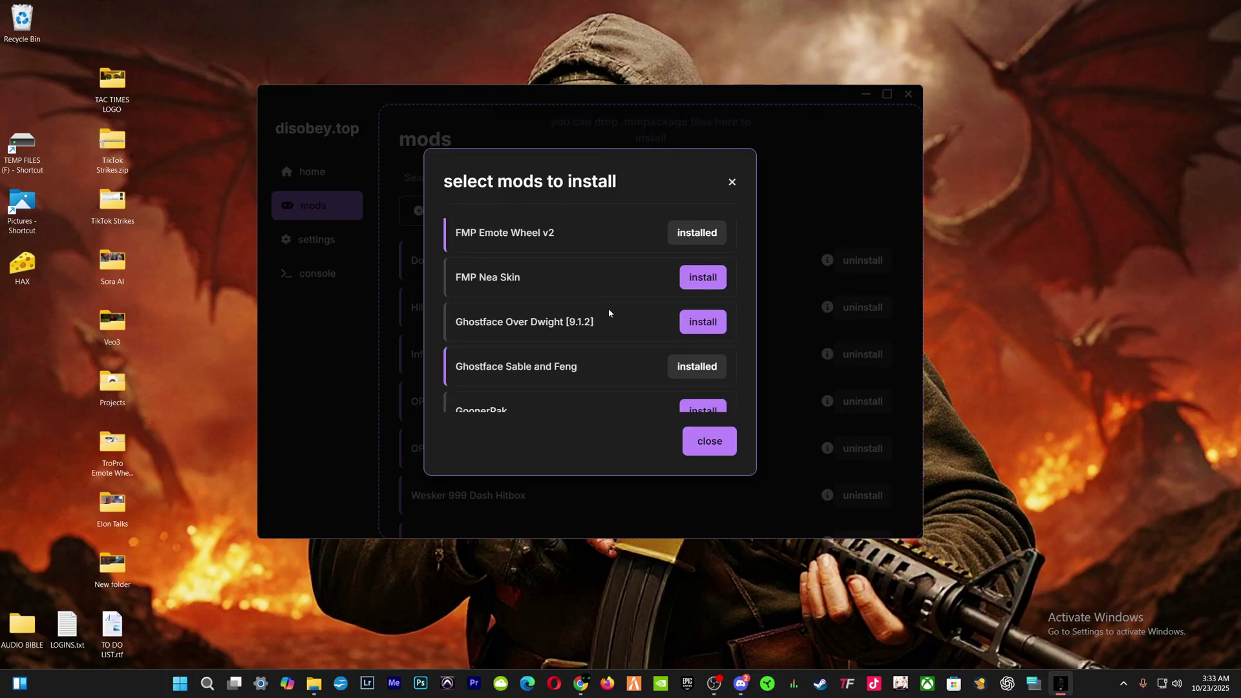
{"action": "scroll", "coordinate": [609, 313], "scroll_direction": "down", "scroll_amount": 5}
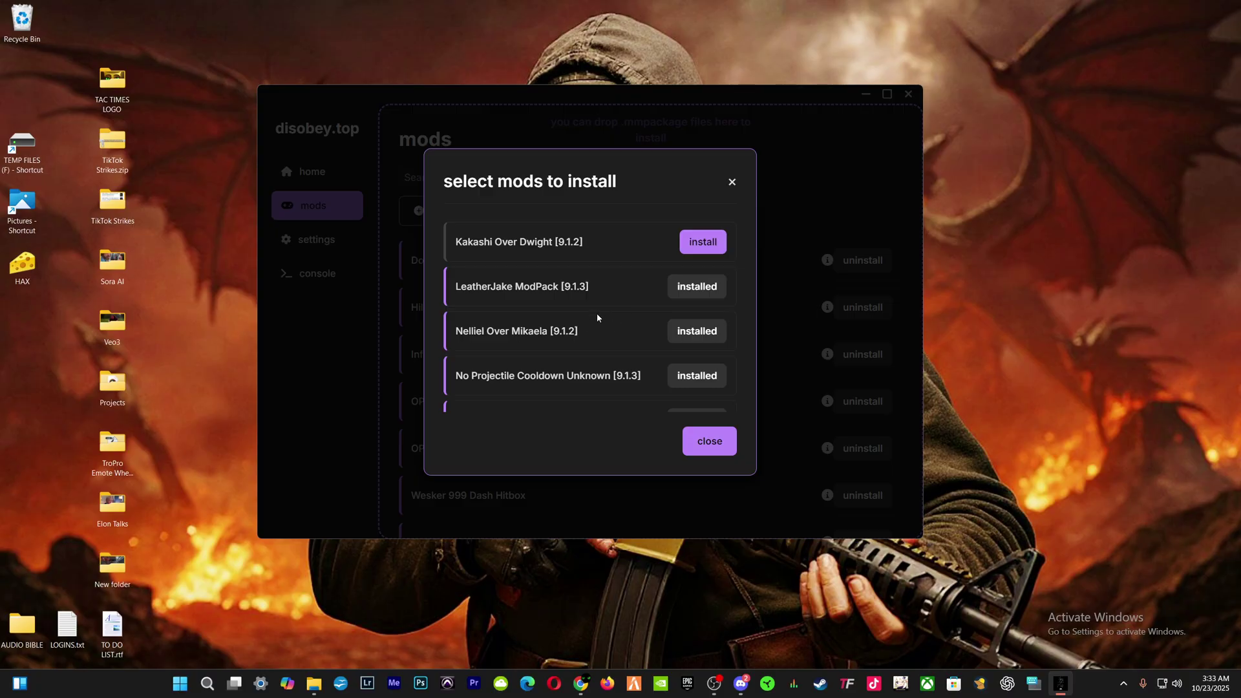
{"action": "scroll", "coordinate": [596, 314], "scroll_direction": "down", "scroll_amount": 5}
{"action": "scroll", "coordinate": [596, 320], "scroll_direction": "up", "scroll_amount": 5}
{"action": "scroll", "coordinate": [630, 314], "scroll_direction": "down", "scroll_amount": 15}
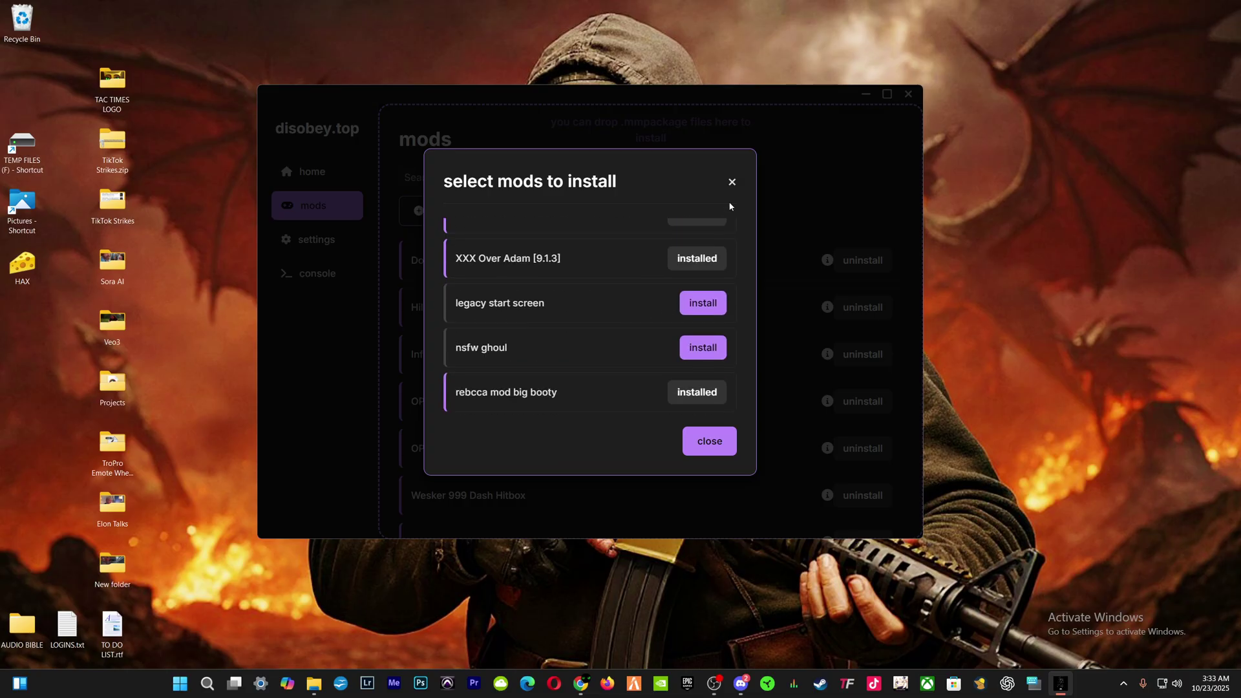
{"action": "left_click", "coordinate": [731, 183]}
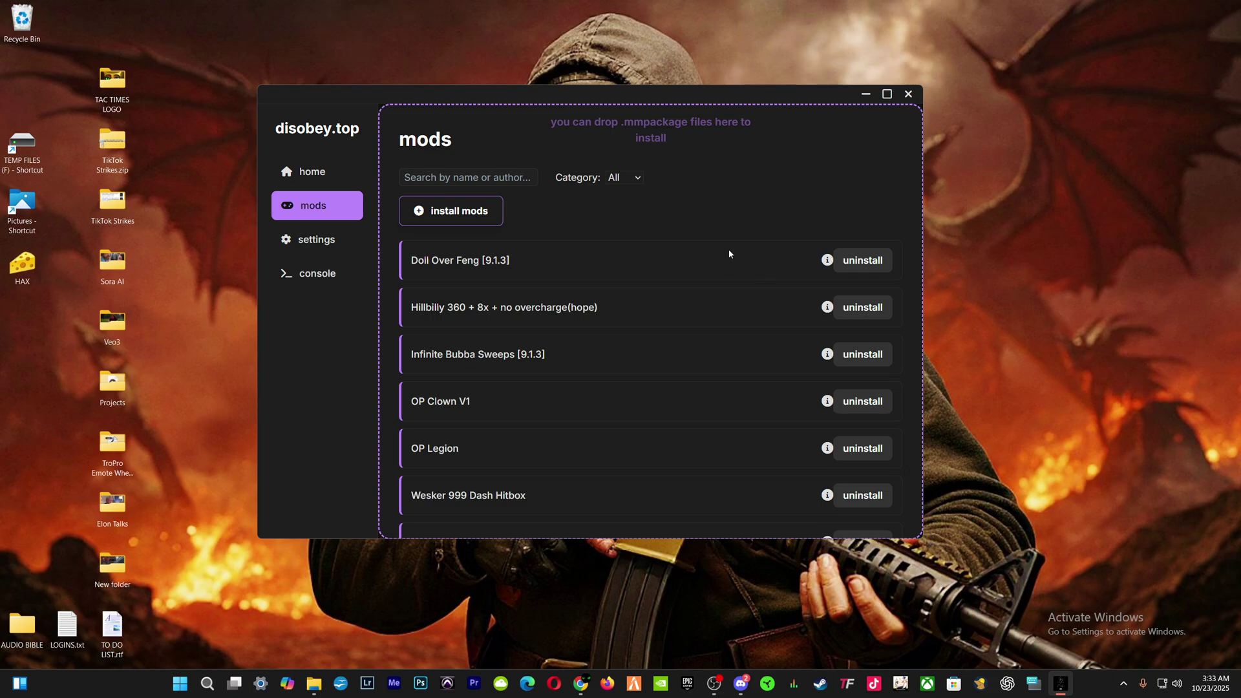
Move the disobey.top window up-left, widen its right edge, then shift it down-right.
{"action": "left_click_drag", "start_coordinate": [709, 94], "coordinate": [627, 47]}
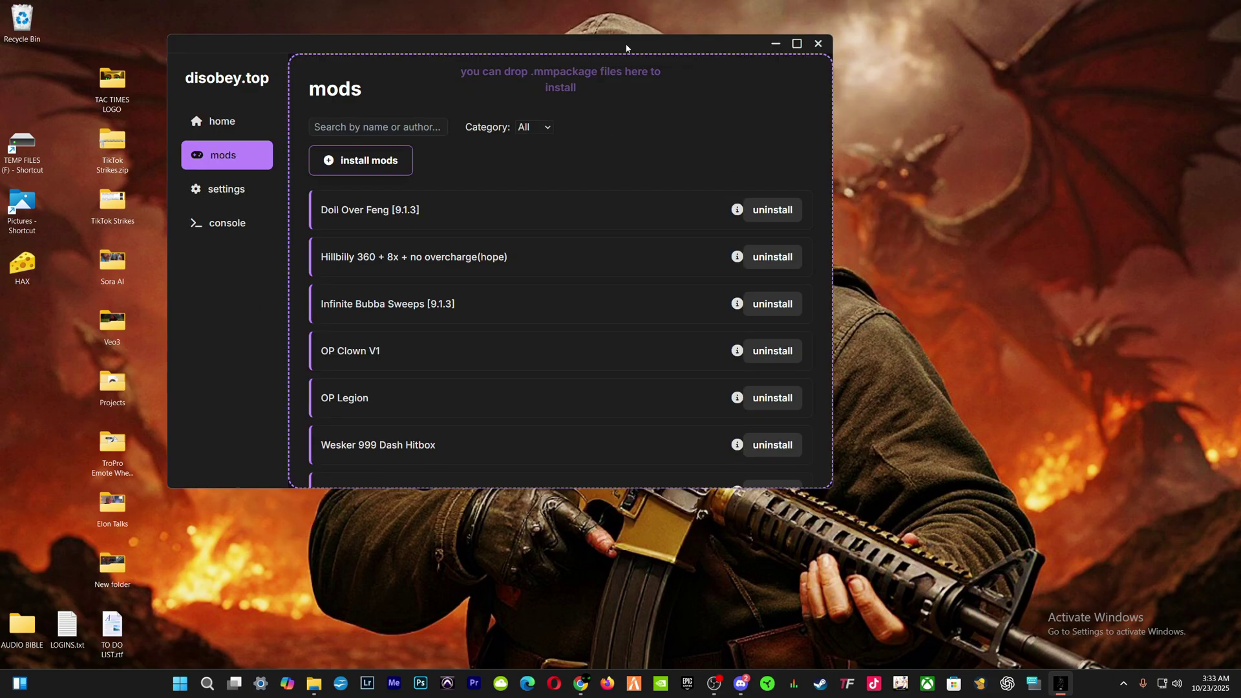
{"action": "left_click_drag", "start_coordinate": [831, 483], "coordinate": [1076, 486]}
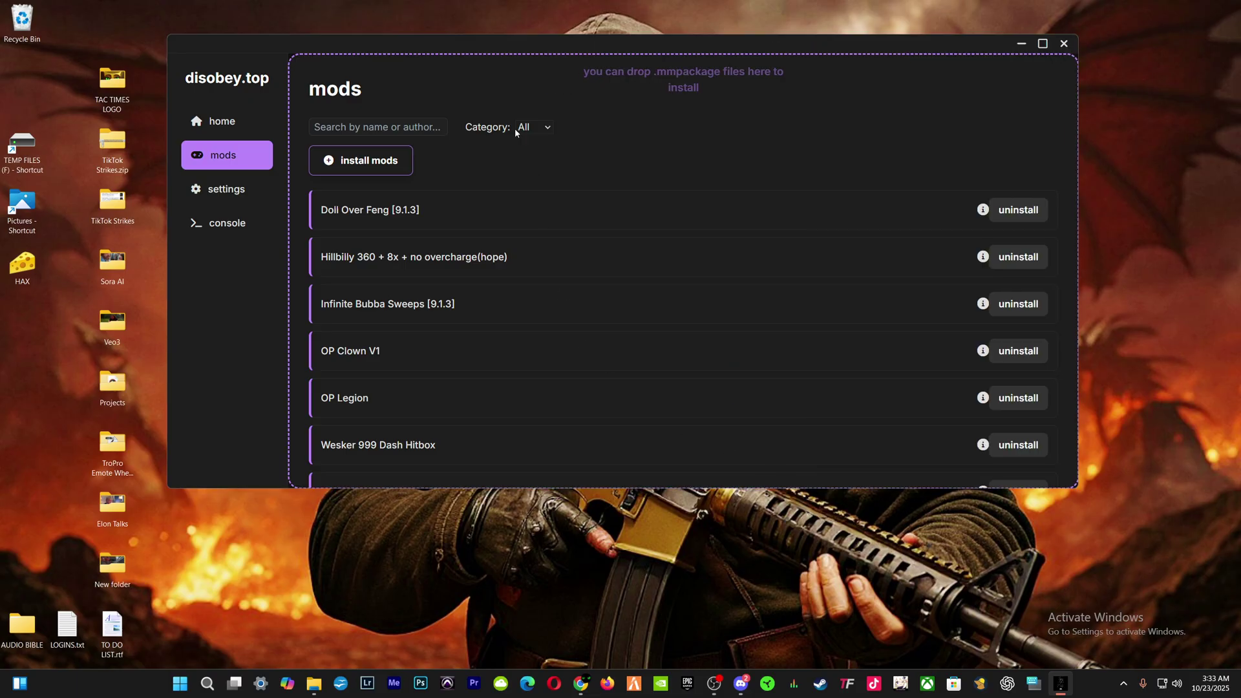
{"action": "left_click_drag", "start_coordinate": [449, 46], "coordinate": [476, 121]}
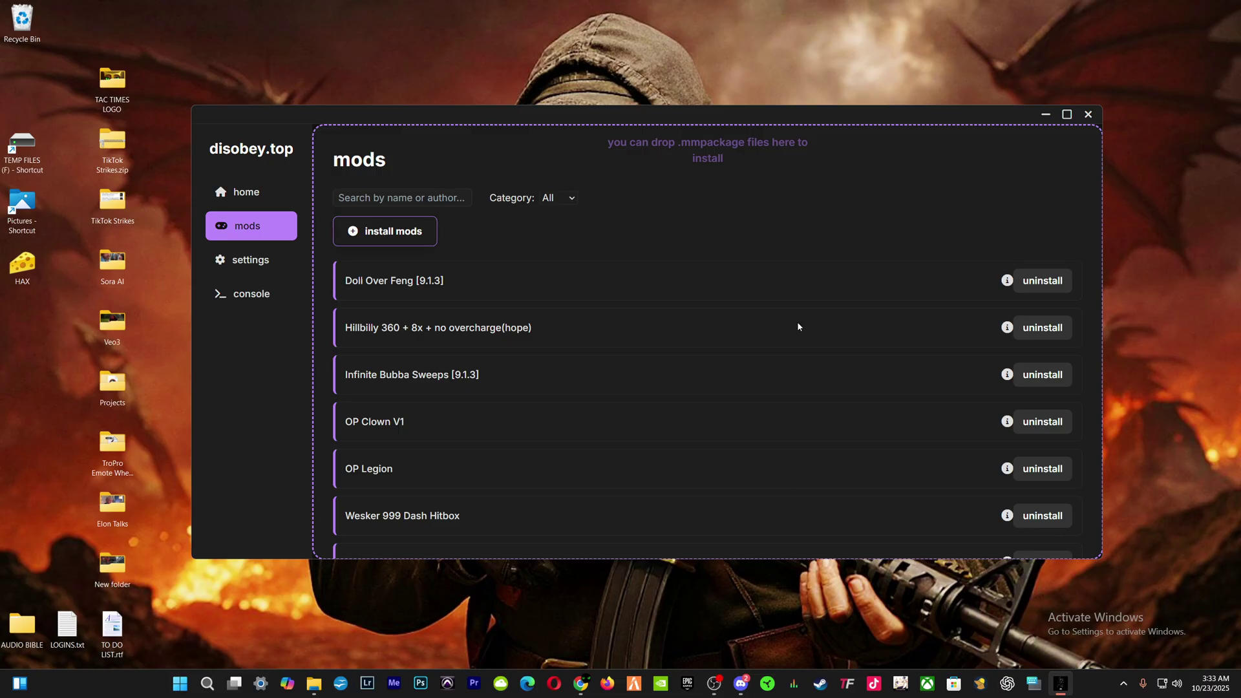
Close the disobey.top mod manager window.
{"action": "left_click", "coordinate": [1088, 115]}
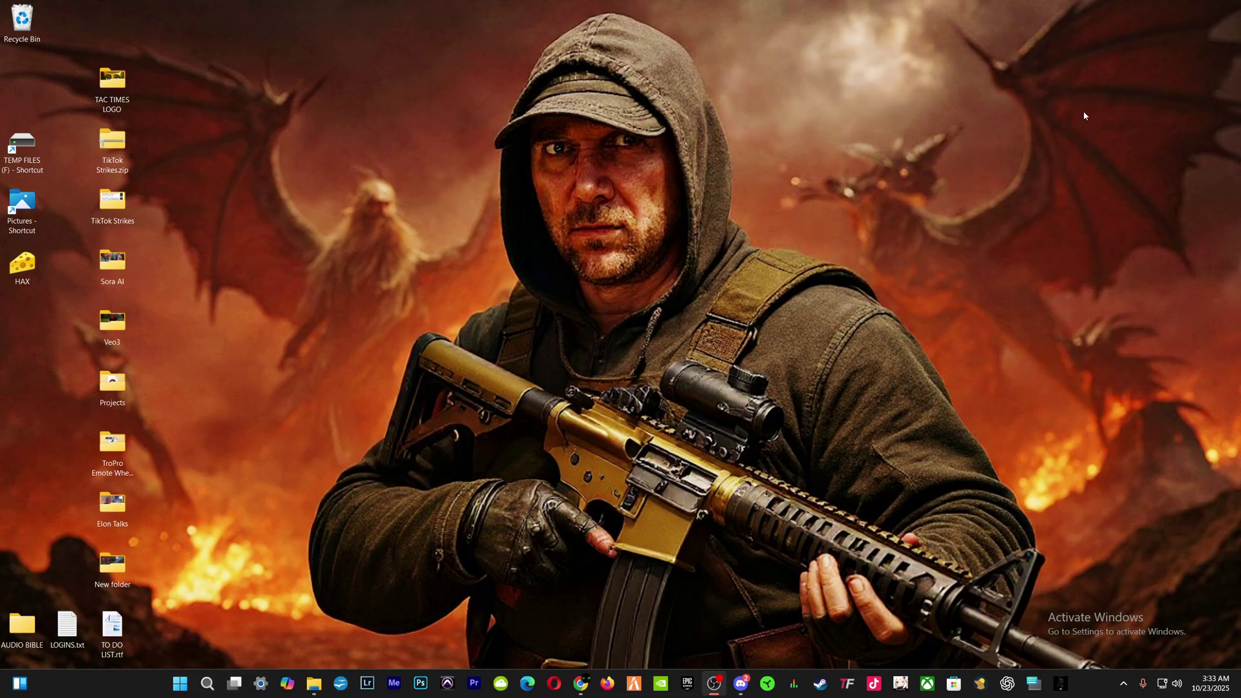